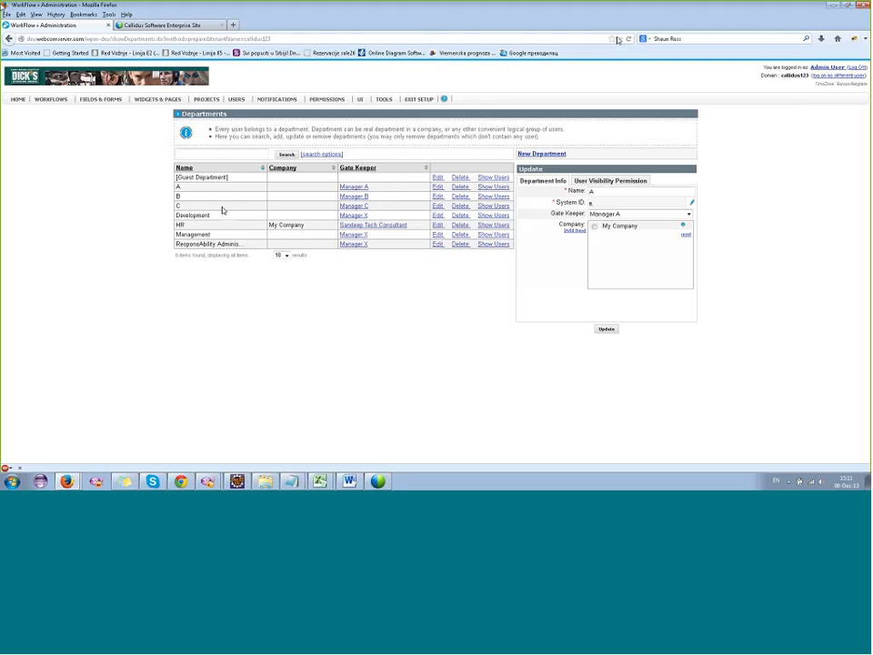
Return to the home page, re-enter the setup area and view the list of departments with their gate keepers.
{"action": "left_click", "coordinate": [420, 99]}
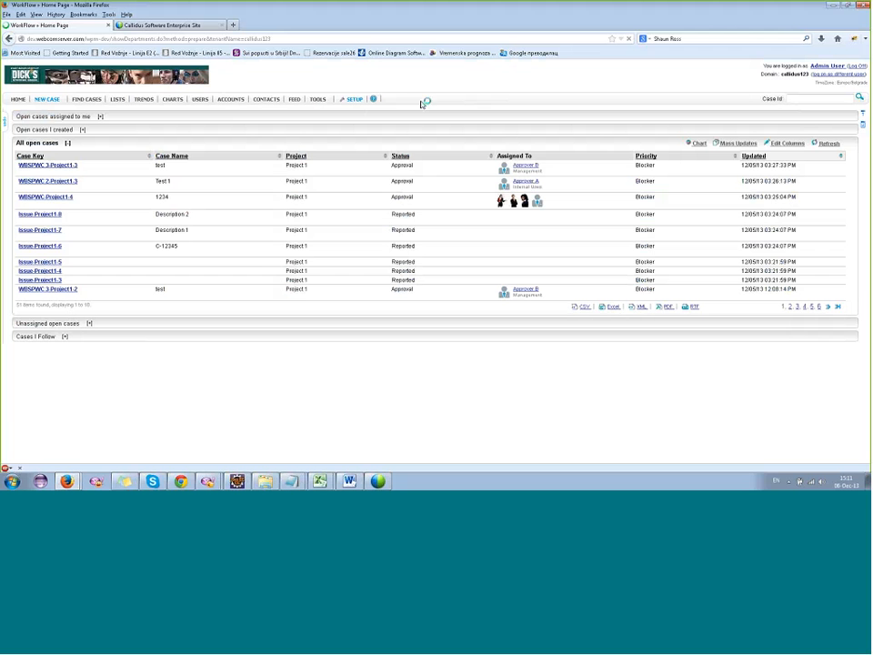
{"action": "left_click", "coordinate": [356, 102]}
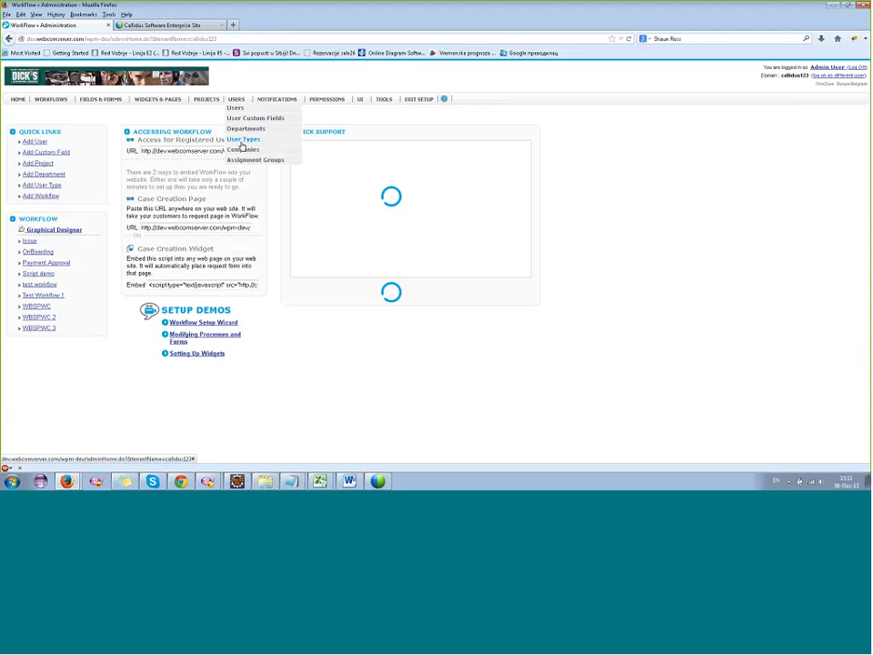
{"action": "left_click", "coordinate": [244, 134]}
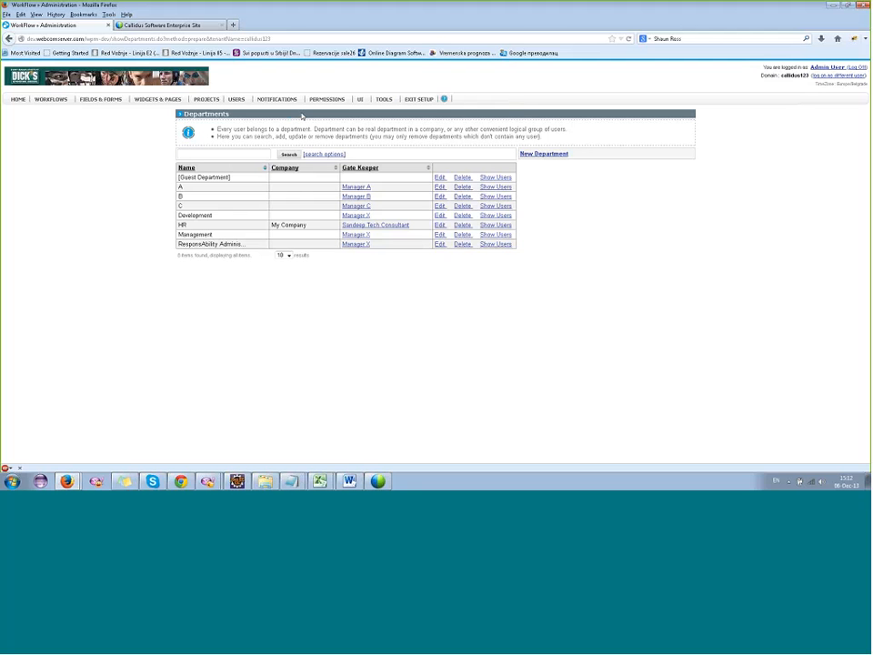
View the entries of the Users custom table and examine the manager assigned to the A0 user.
{"action": "mouse_move", "coordinate": [382, 100]}
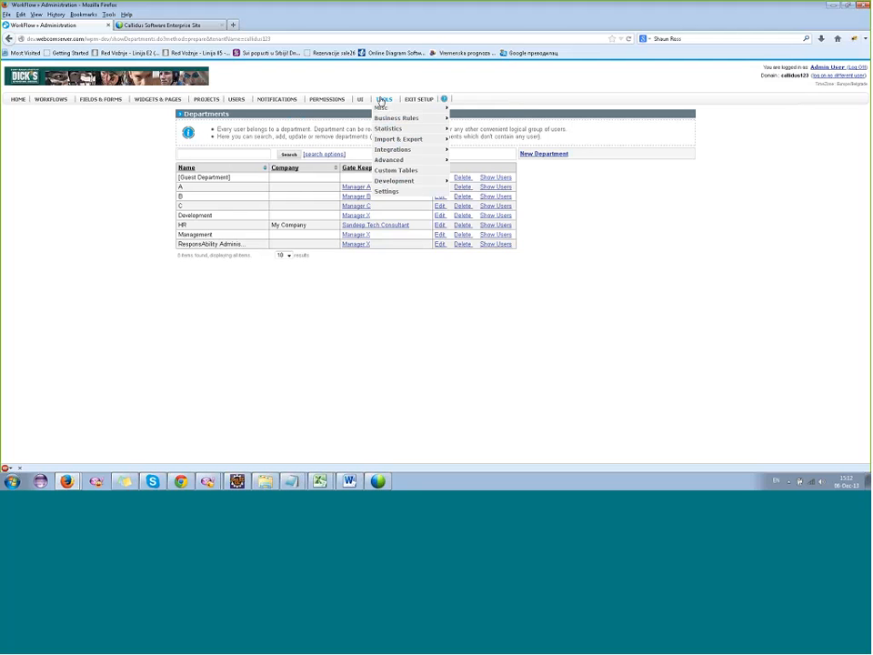
{"action": "left_click", "coordinate": [389, 171]}
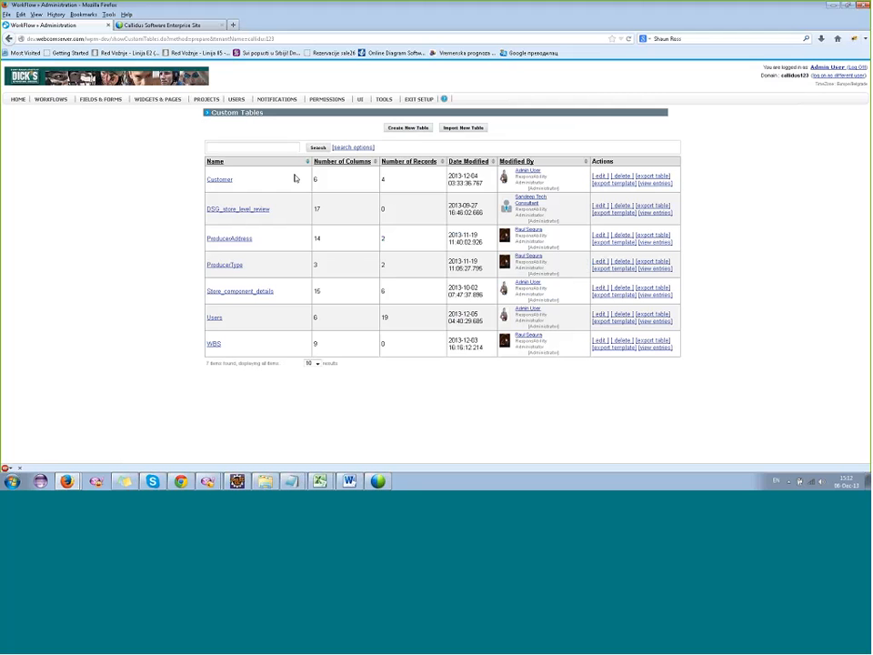
{"action": "left_click", "coordinate": [351, 325]}
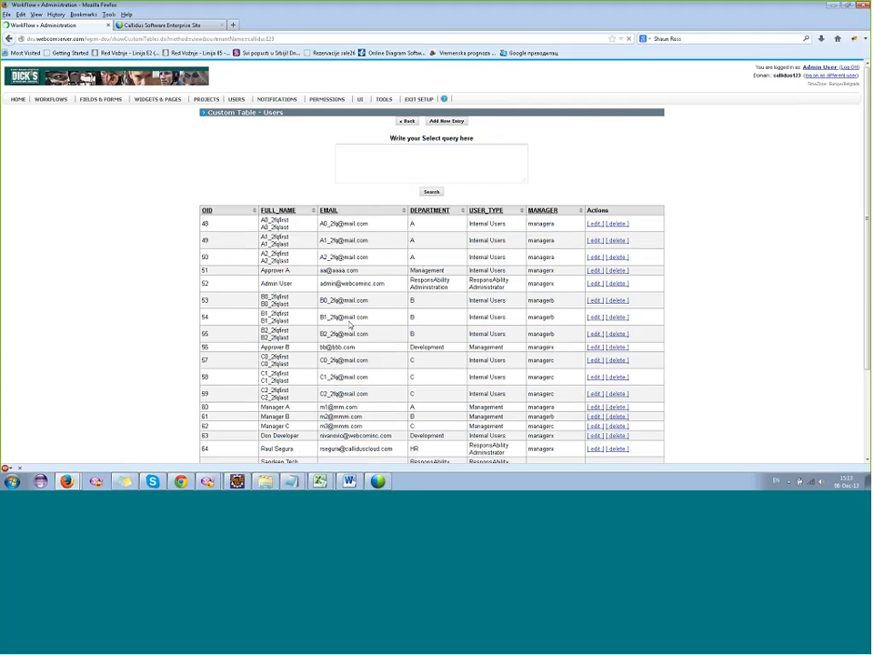
{"action": "scroll", "coordinate": [270, 239], "scroll_direction": "down", "scroll_amount": 2}
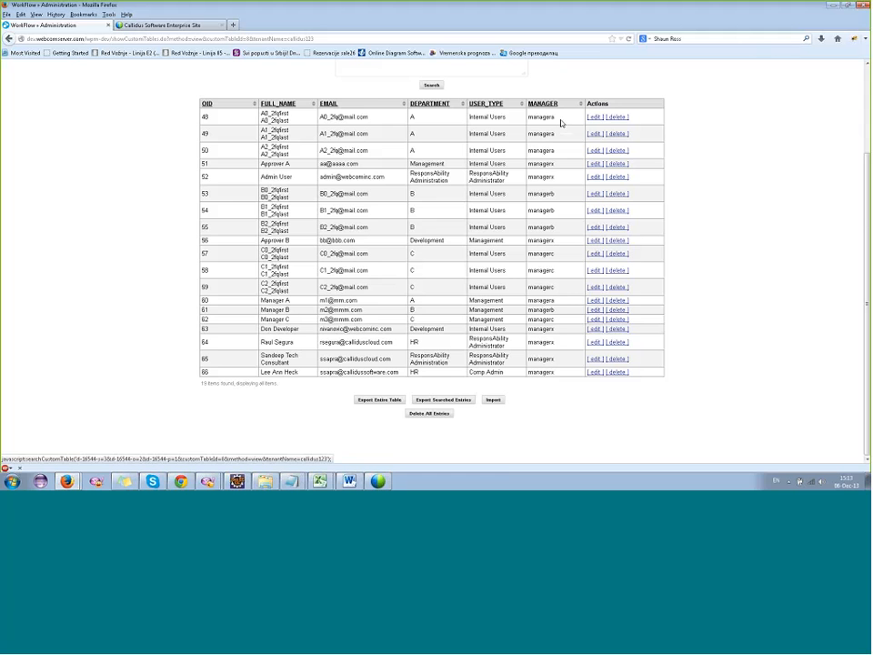
{"action": "scroll", "coordinate": [562, 123], "scroll_direction": "up", "scroll_amount": 3}
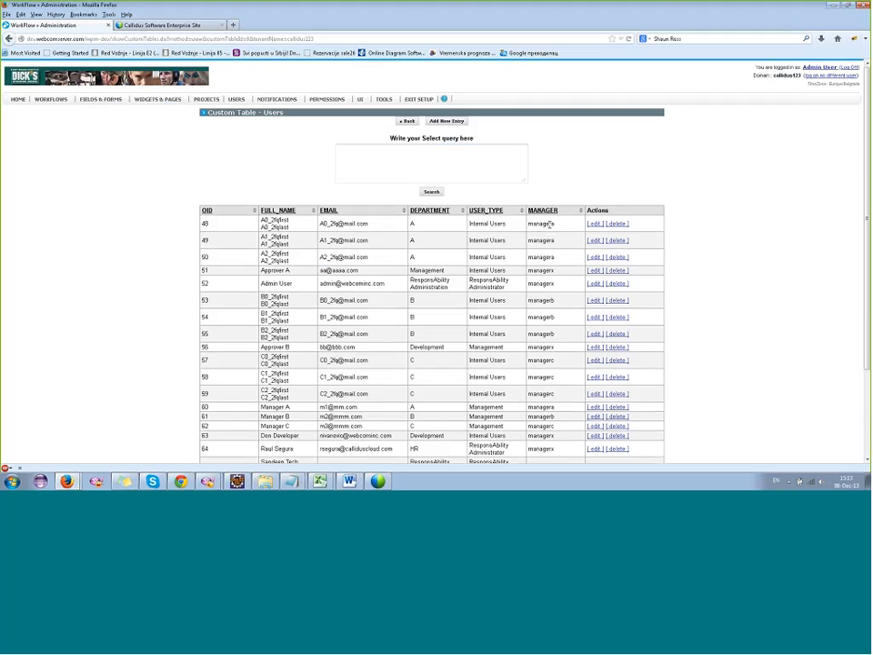
{"action": "left_click_drag", "start_coordinate": [551, 224], "coordinate": [529, 231]}
{"action": "left_click_drag", "start_coordinate": [554, 224], "coordinate": [524, 227]}
{"action": "mouse_move", "coordinate": [101, 102]}
Leave setup and log on as a different user, choosing the A0 test user in tenant callidus123.
{"action": "left_click", "coordinate": [414, 101]}
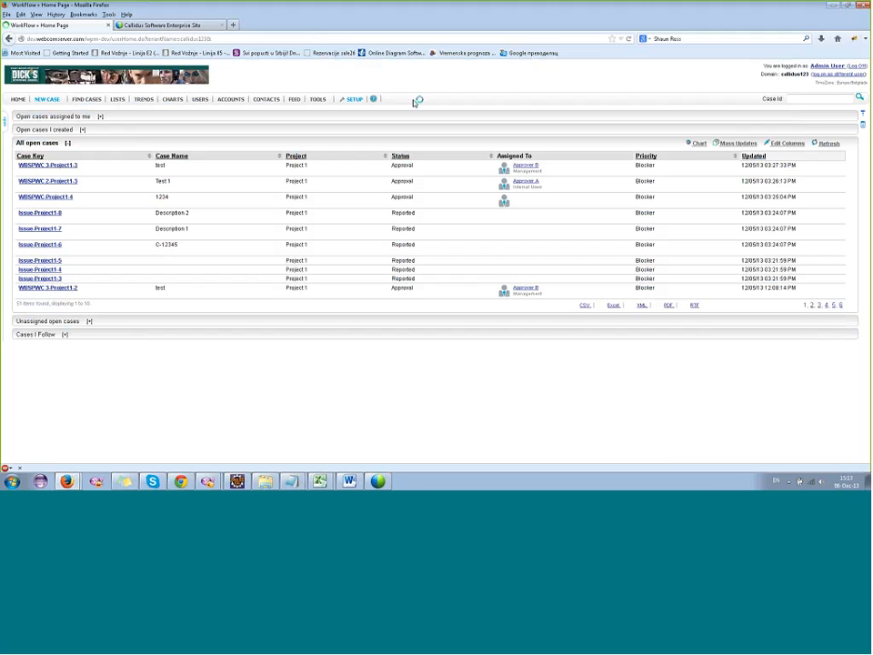
{"action": "left_click", "coordinate": [839, 75]}
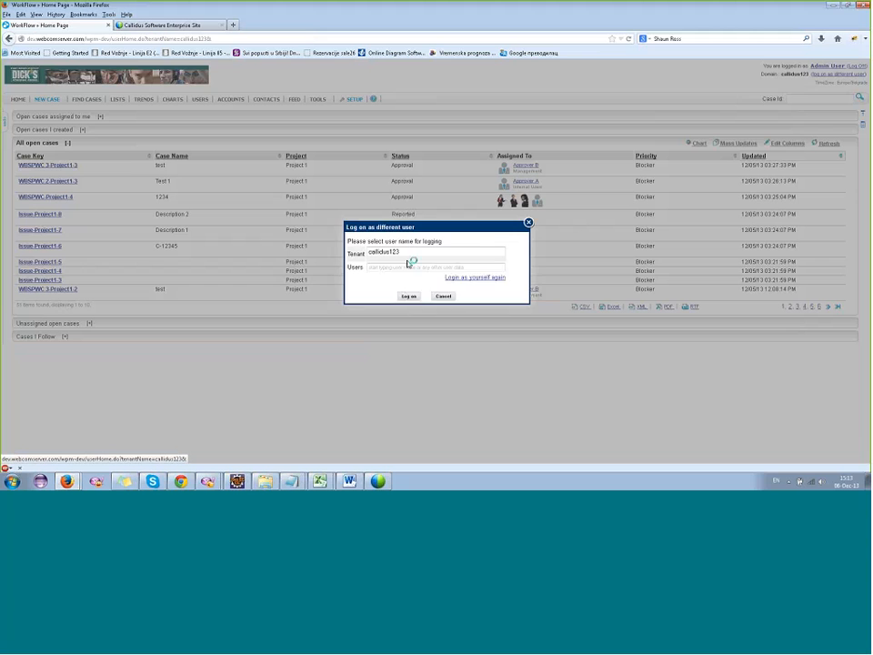
{"action": "left_click", "coordinate": [410, 266]}
{"action": "left_click", "coordinate": [394, 280]}
{"action": "left_click", "coordinate": [409, 297]}
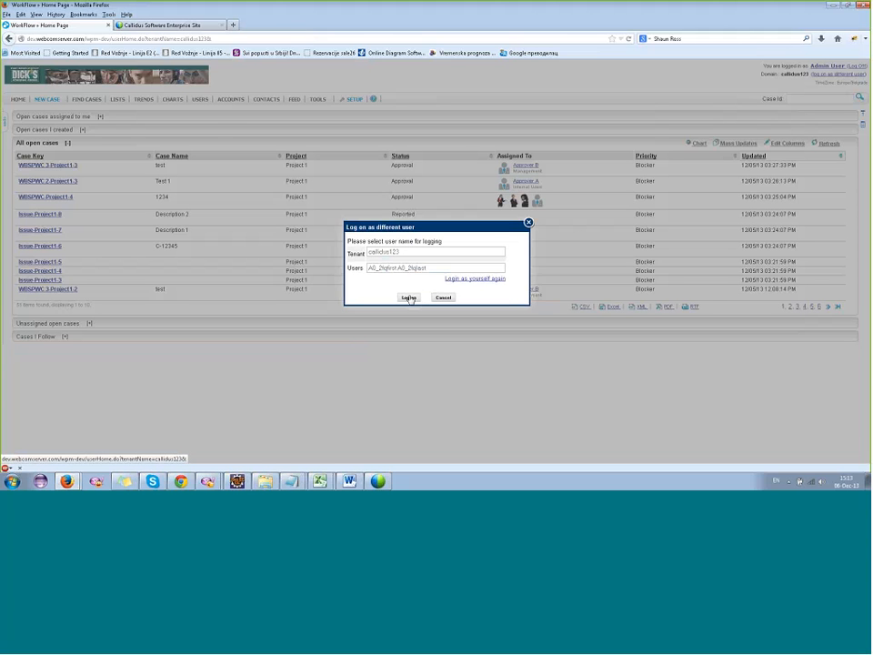
{"action": "left_click", "coordinate": [438, 280]}
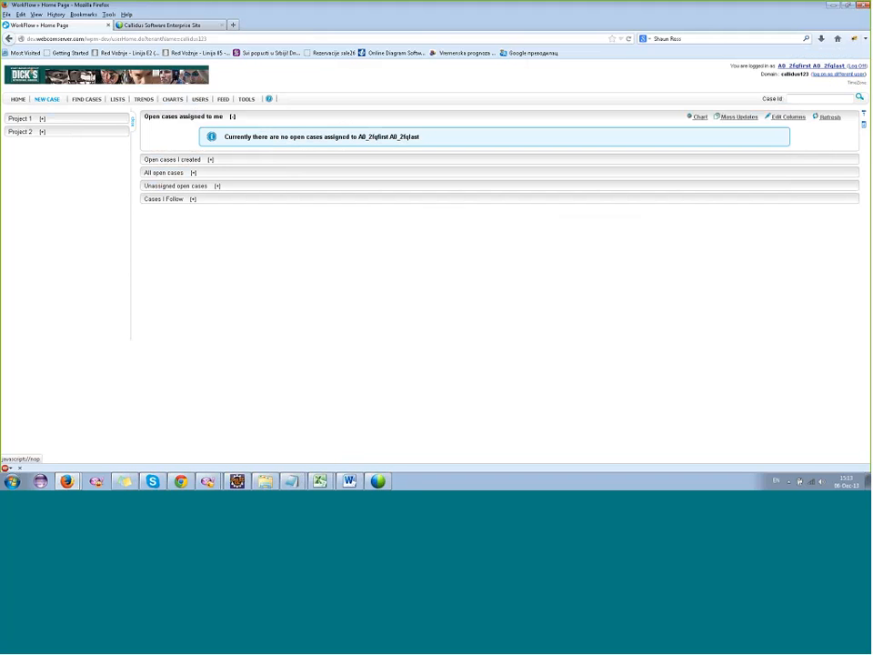
Submit a new WBSPWC 3 case with the case name "test" and check who it is assigned to.
{"action": "left_click", "coordinate": [45, 100]}
{"action": "left_click", "coordinate": [51, 119]}
{"action": "left_click", "coordinate": [52, 100]}
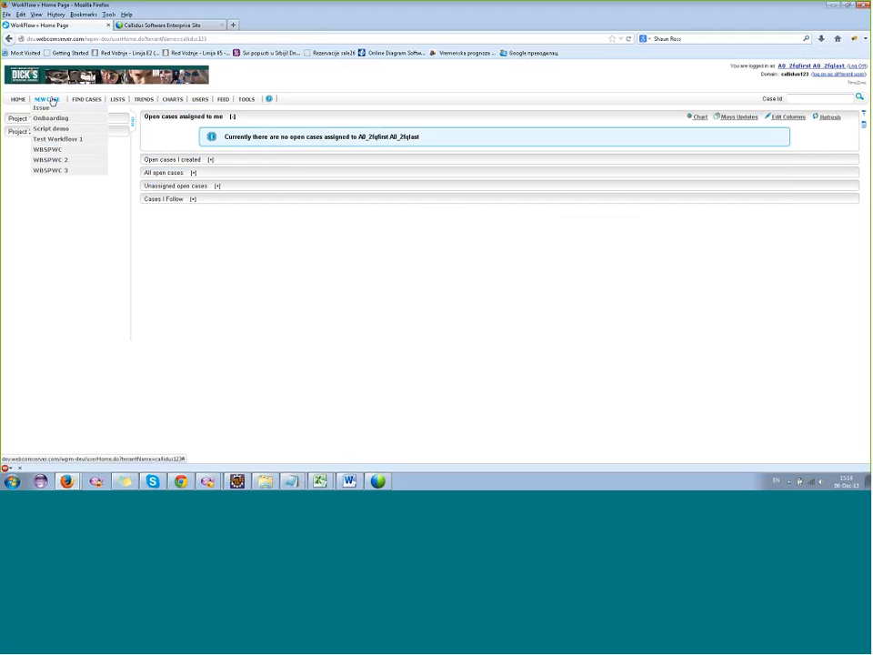
{"action": "left_click", "coordinate": [61, 171]}
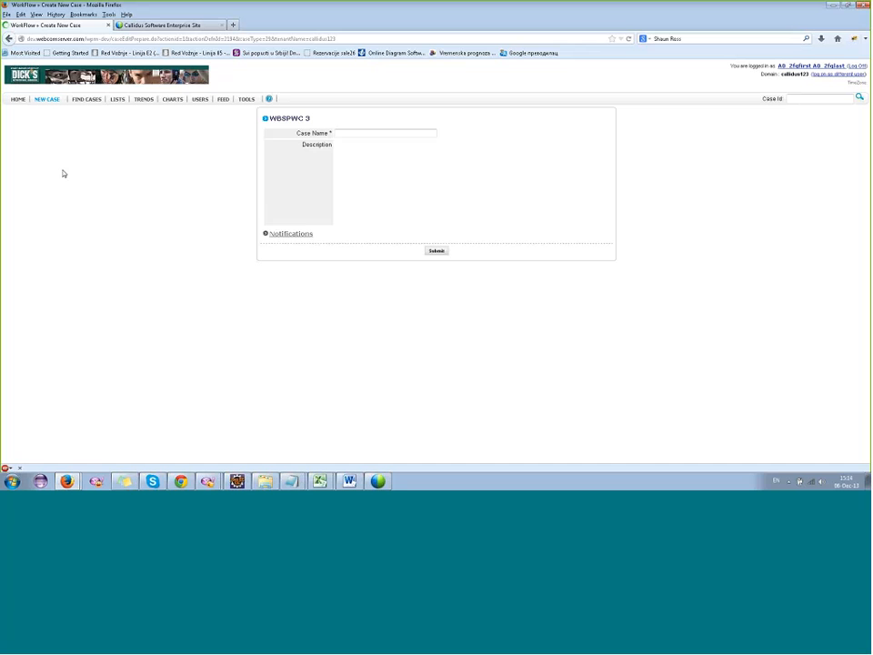
{"action": "left_click", "coordinate": [357, 132]}
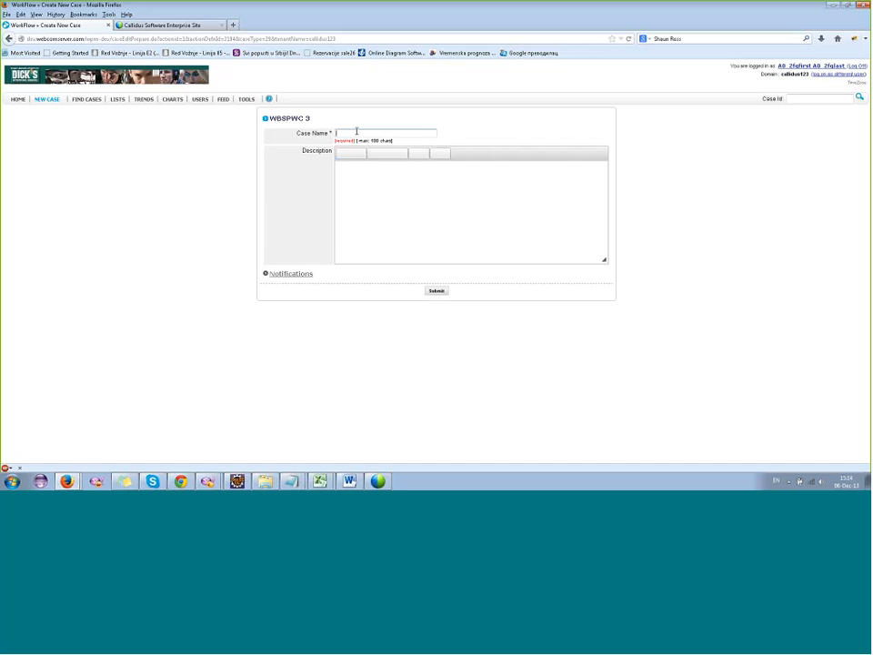
{"action": "type", "text": "test"}
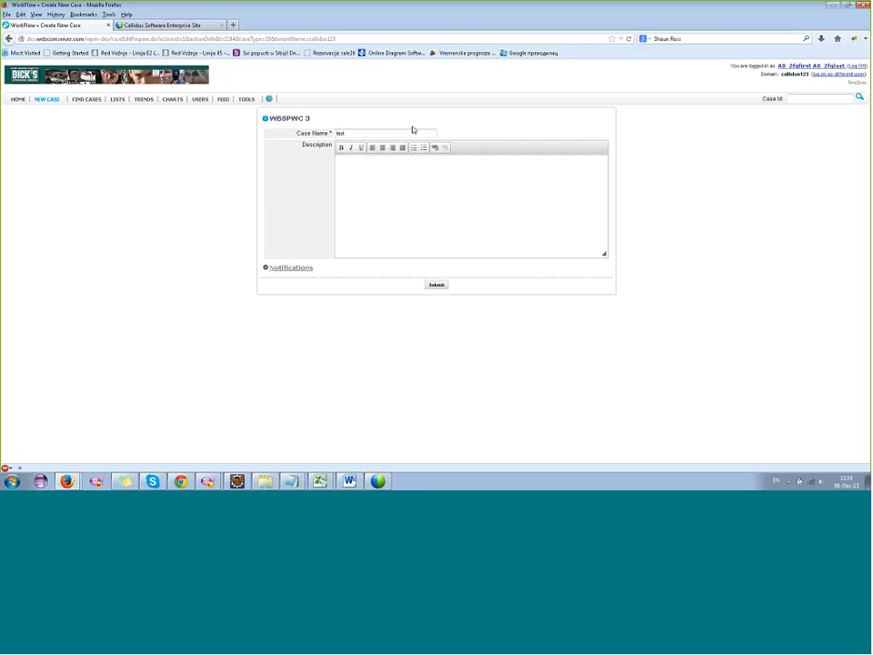
{"action": "key", "text": "Tab"}
{"action": "key", "text": "Return"}
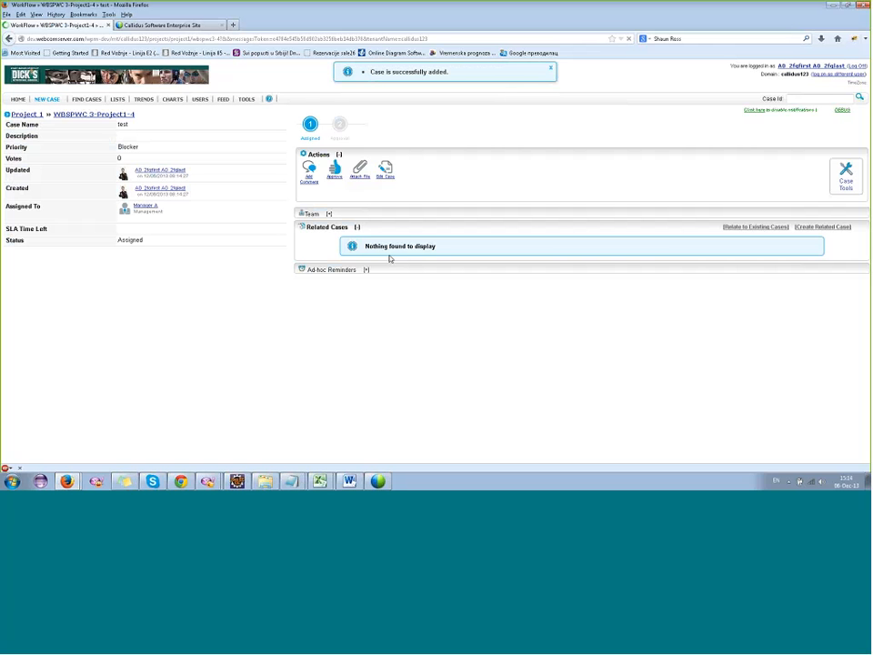
{"action": "left_click_drag", "start_coordinate": [159, 208], "coordinate": [135, 208]}
Log on as a different user again, choosing the Admin User account.
{"action": "left_click", "coordinate": [817, 74]}
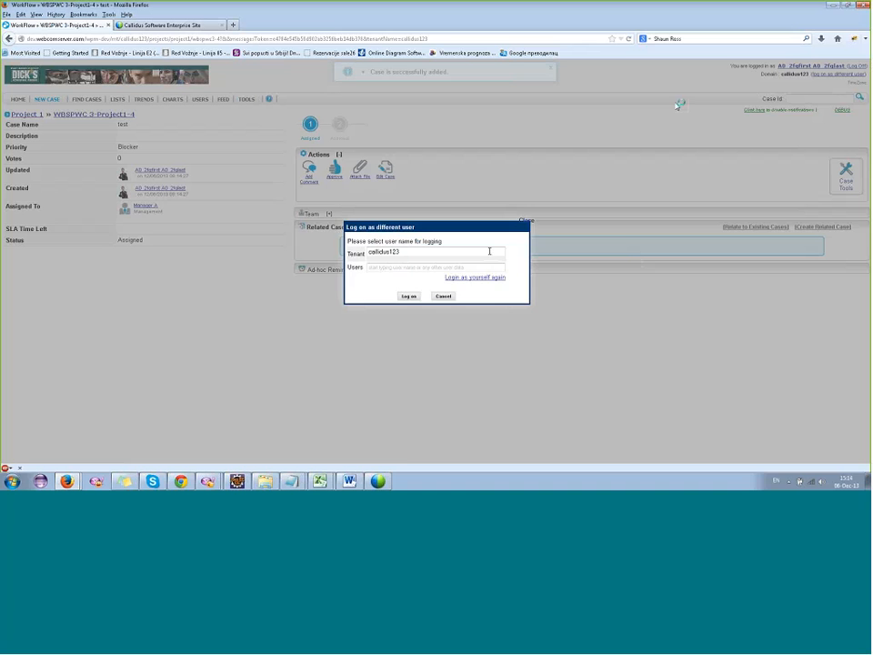
{"action": "left_click", "coordinate": [399, 266]}
{"action": "left_click", "coordinate": [395, 306]}
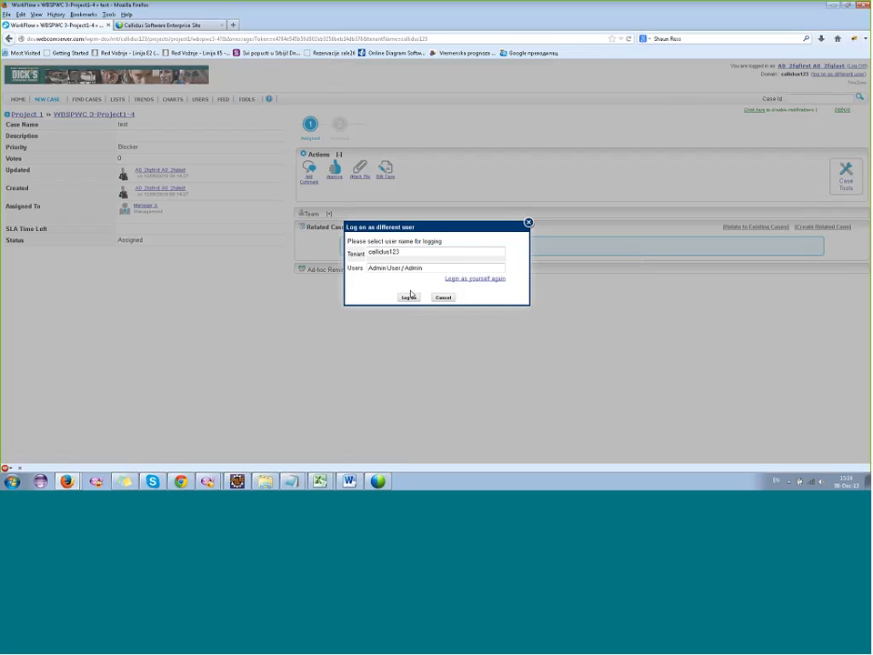
{"action": "left_click", "coordinate": [409, 297]}
{"action": "left_click", "coordinate": [437, 282]}
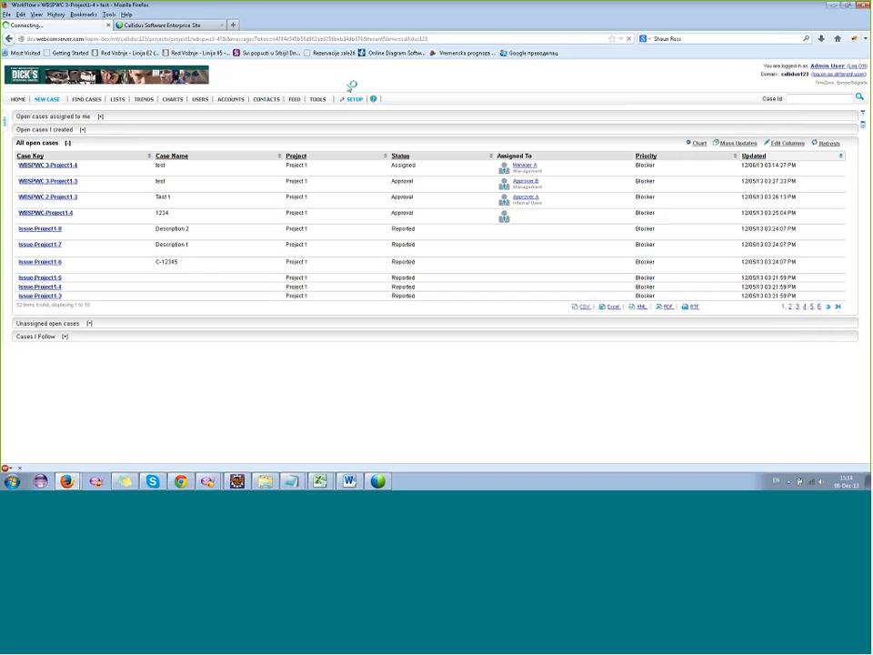
Reopen the Users custom table in setup and compare the A0 user's entry with its manager value.
{"action": "left_click", "coordinate": [352, 99]}
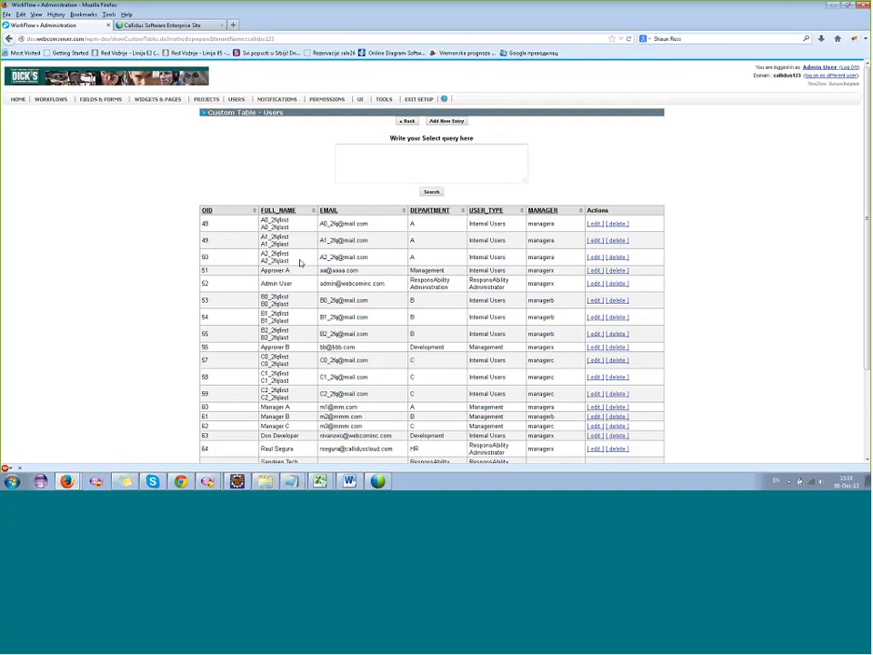
{"action": "left_click_drag", "start_coordinate": [289, 229], "coordinate": [281, 230]}
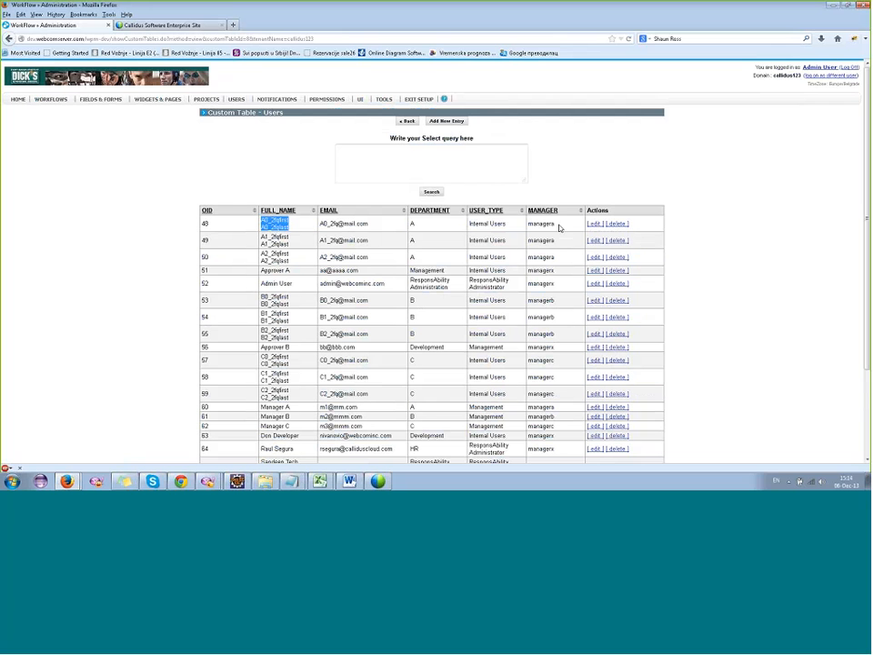
{"action": "left_click_drag", "start_coordinate": [557, 224], "coordinate": [527, 228]}
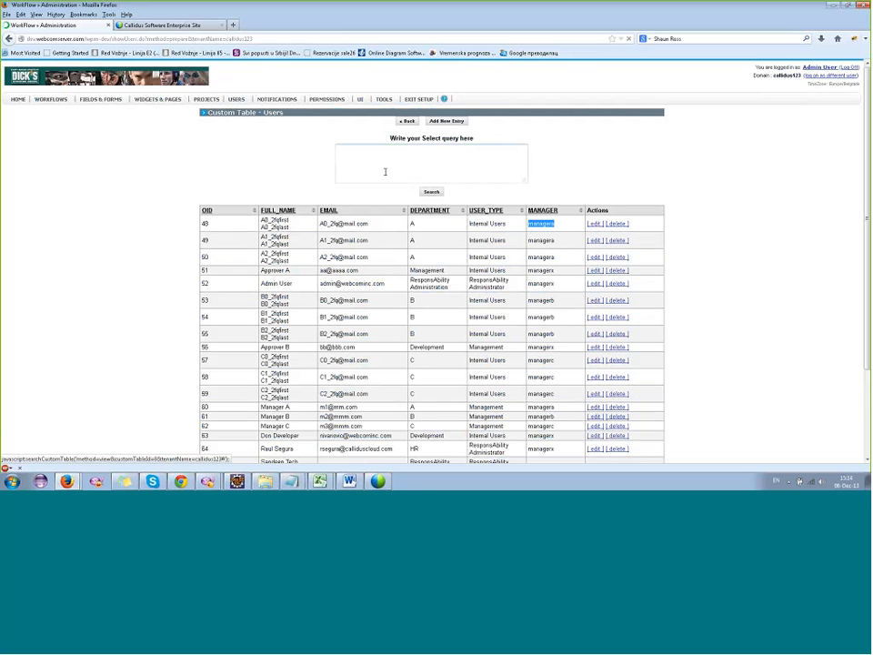
Search the setup user list for "managera" and check the full name of the matching user.
{"action": "scroll", "coordinate": [261, 170], "scroll_direction": "down", "scroll_amount": 2}
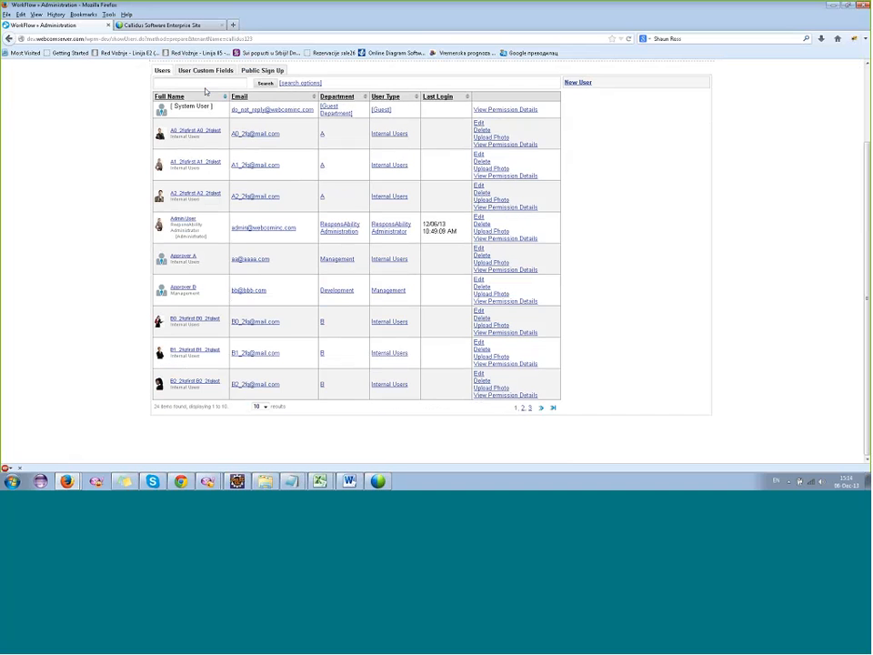
{"action": "left_click", "coordinate": [210, 83]}
{"action": "type", "text": "managers"}
{"action": "left_click", "coordinate": [265, 82]}
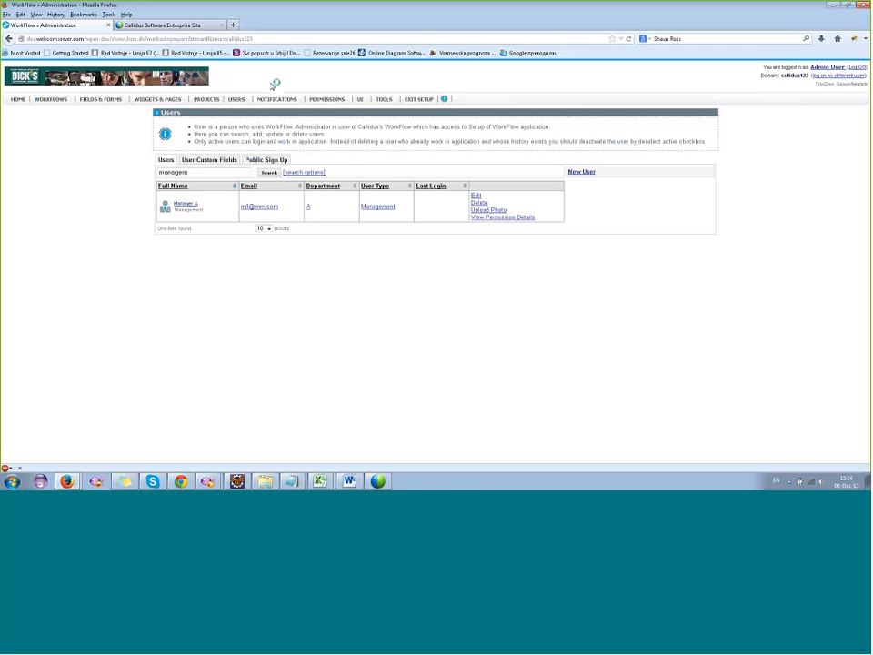
{"action": "left_click_drag", "start_coordinate": [200, 204], "coordinate": [180, 206]}
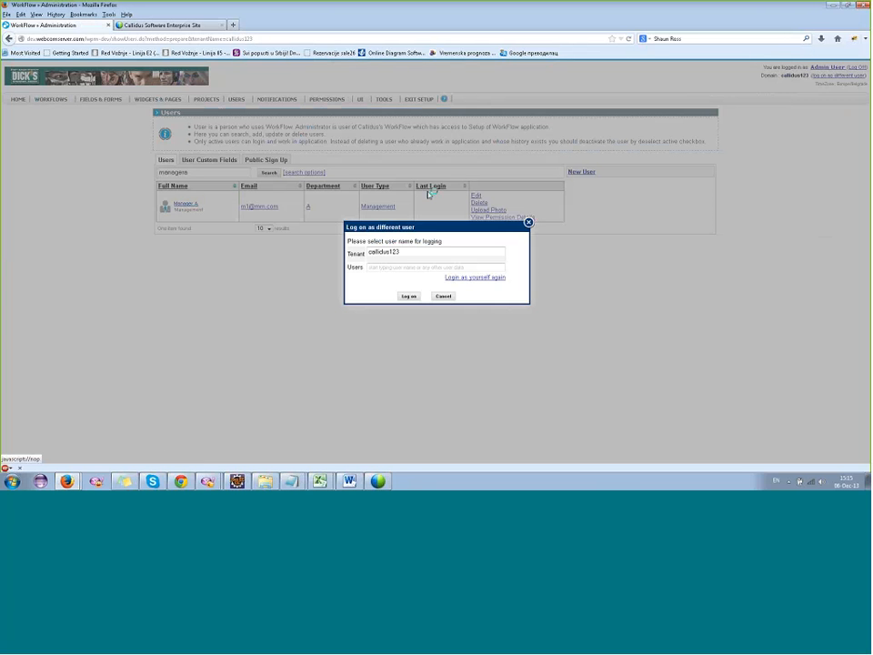
Log on as a different user, filtering the user names by "manag" and choosing Manager A.
{"action": "left_click", "coordinate": [408, 267]}
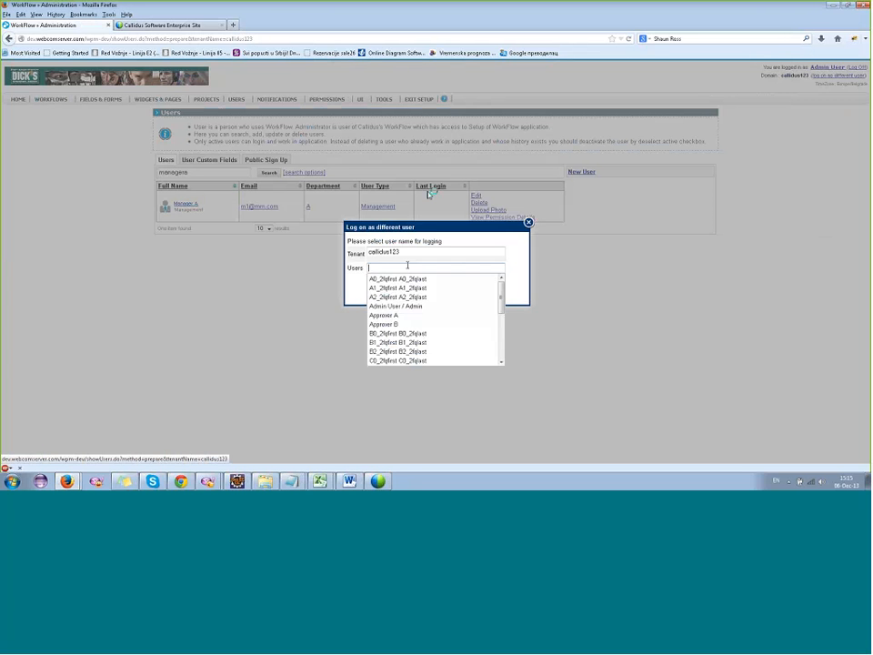
{"action": "left_click", "coordinate": [407, 278]}
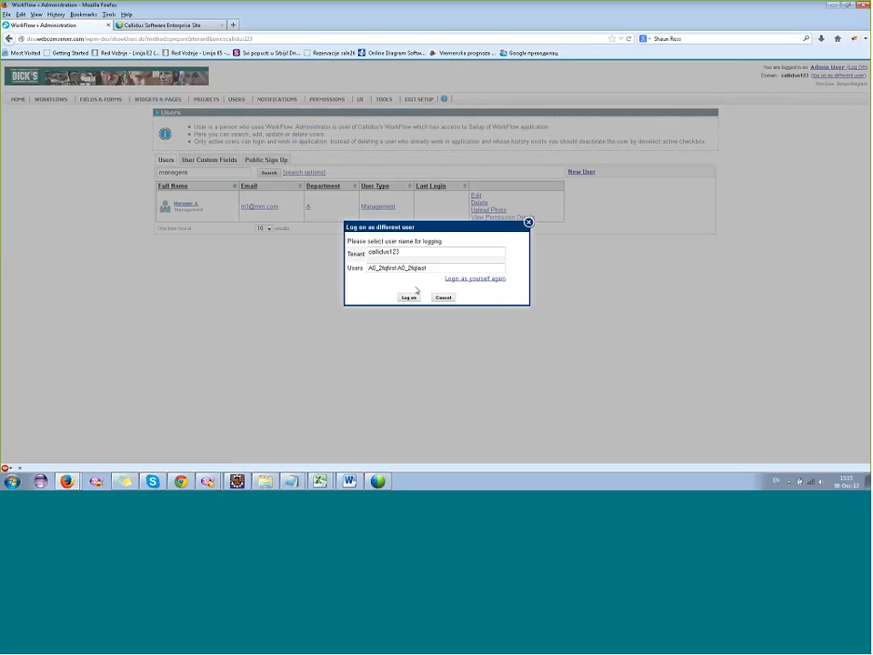
{"action": "left_click", "coordinate": [438, 268]}
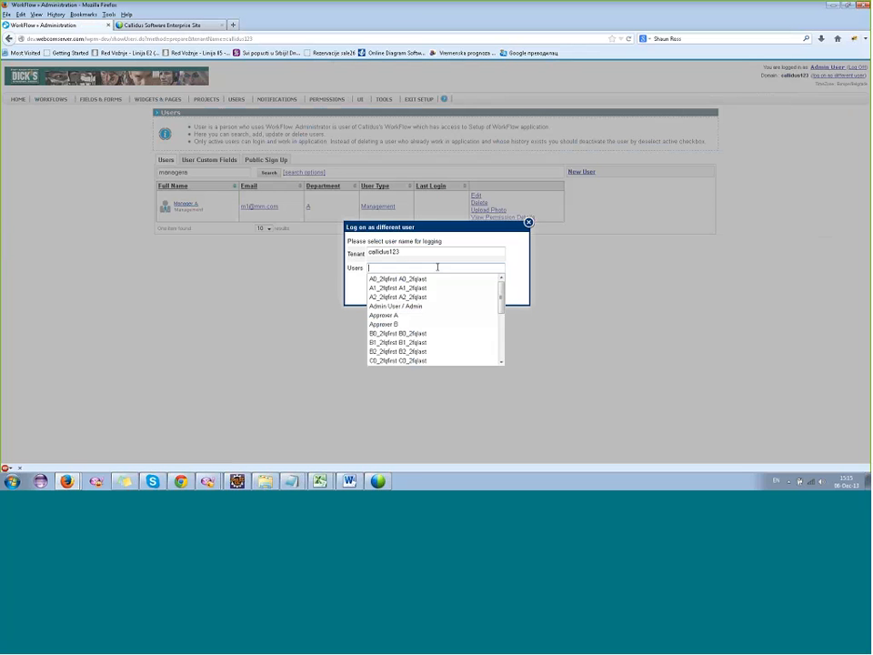
{"action": "type", "text": "manag"}
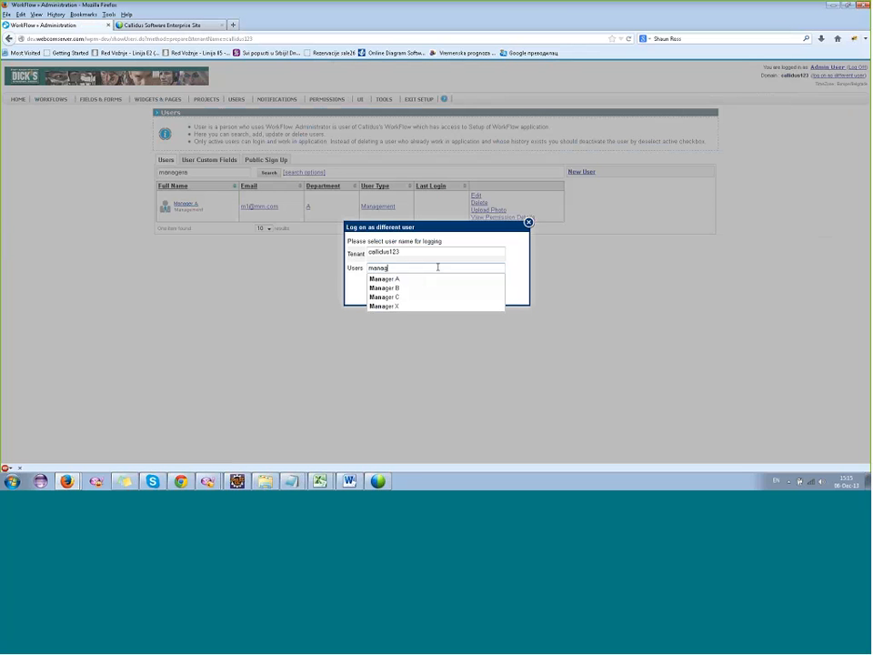
{"action": "left_click", "coordinate": [411, 279]}
{"action": "left_click", "coordinate": [410, 297]}
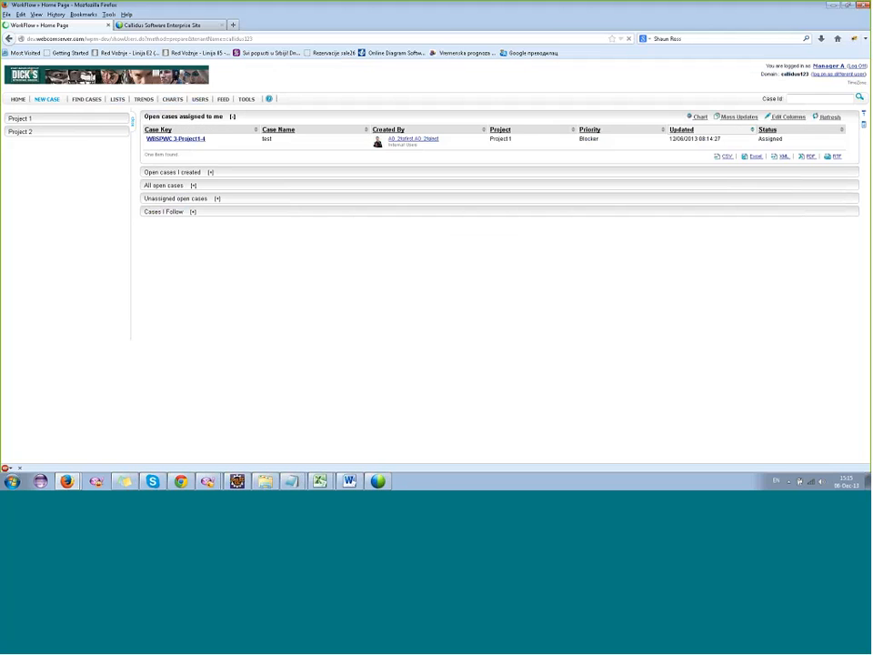
Approve the assigned case WBSPWC 3-Project1-4 with a requested credit amount of 5,000 and check its new assignee.
{"action": "left_click", "coordinate": [176, 141]}
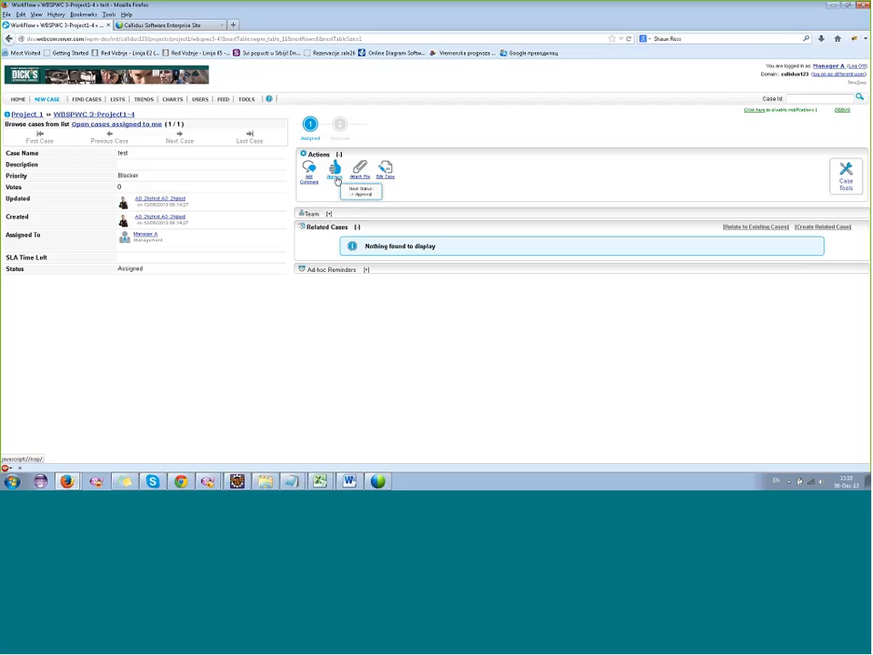
{"action": "left_click", "coordinate": [336, 173]}
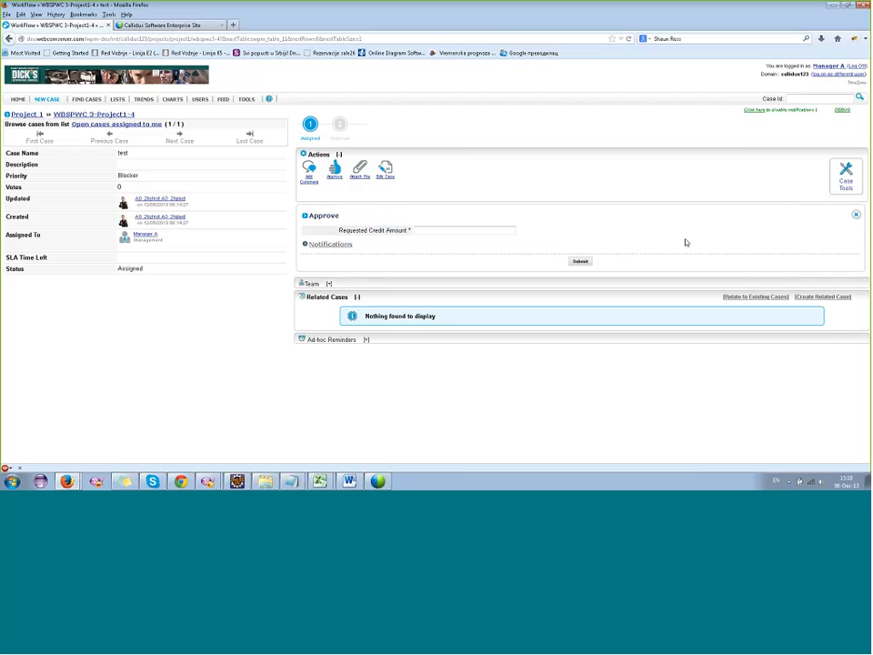
{"action": "left_click", "coordinate": [434, 230]}
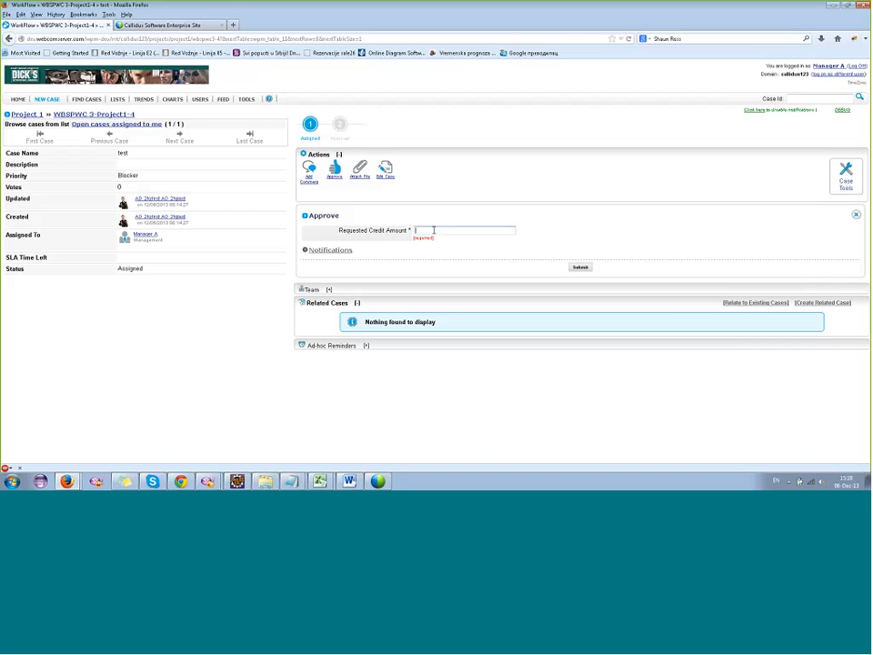
{"action": "type", "text": "5.000"}
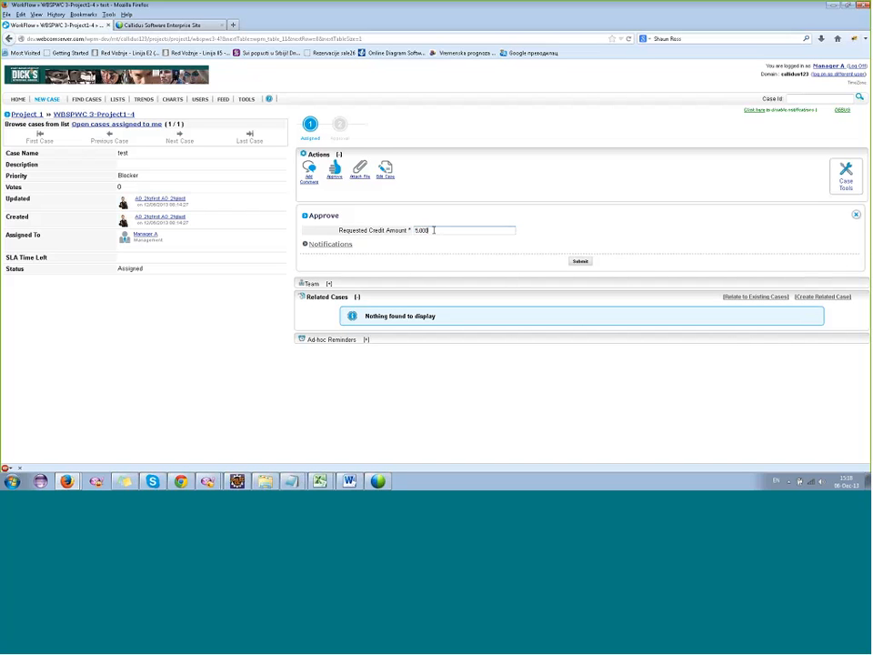
{"action": "left_click", "coordinate": [580, 260]}
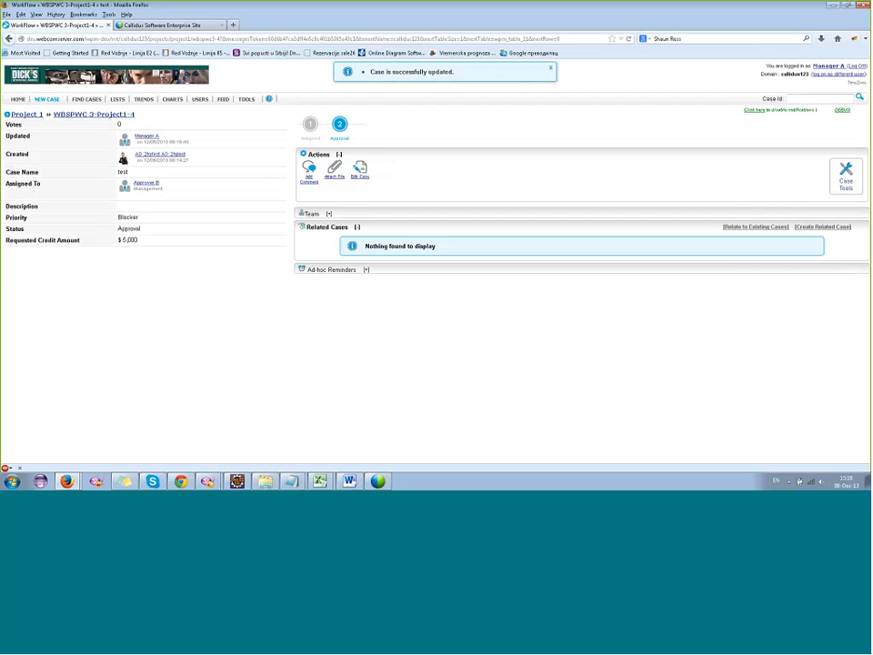
{"action": "double_click", "coordinate": [139, 183]}
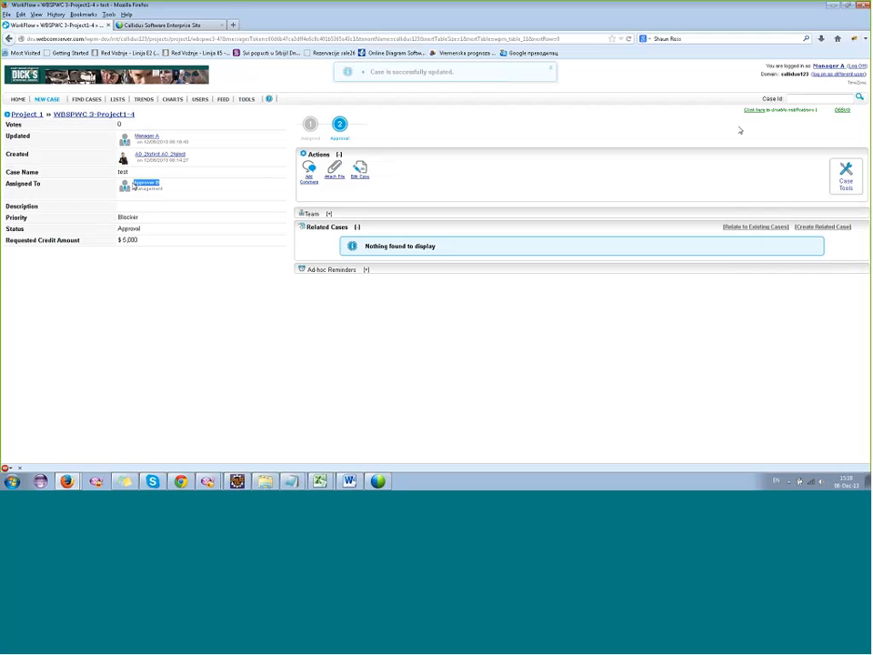
Log on as a different user, choosing the callidus123 tenant and the B0 user.
{"action": "mouse_move", "coordinate": [48, 99]}
{"action": "left_click", "coordinate": [55, 171]}
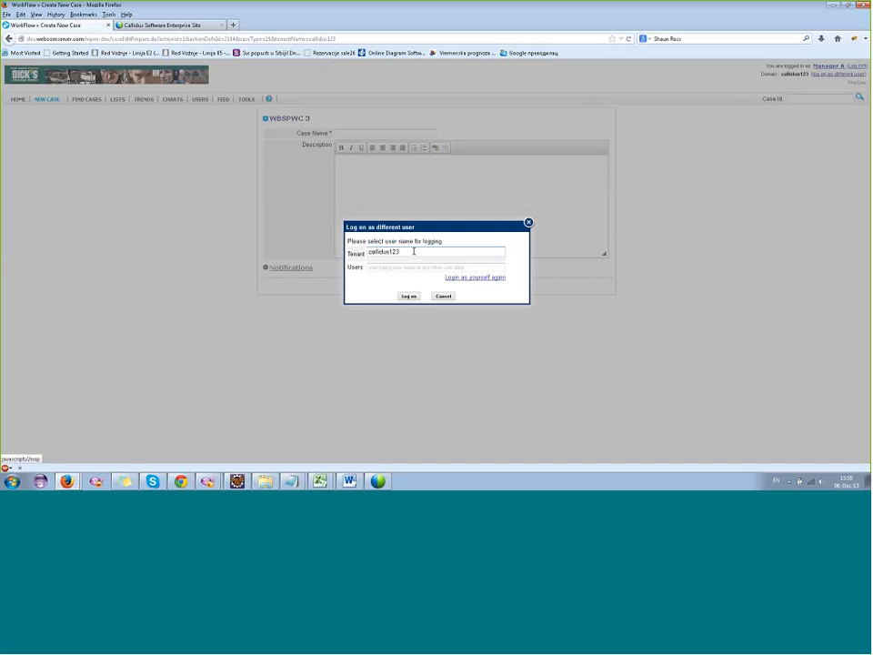
{"action": "left_click", "coordinate": [408, 251]}
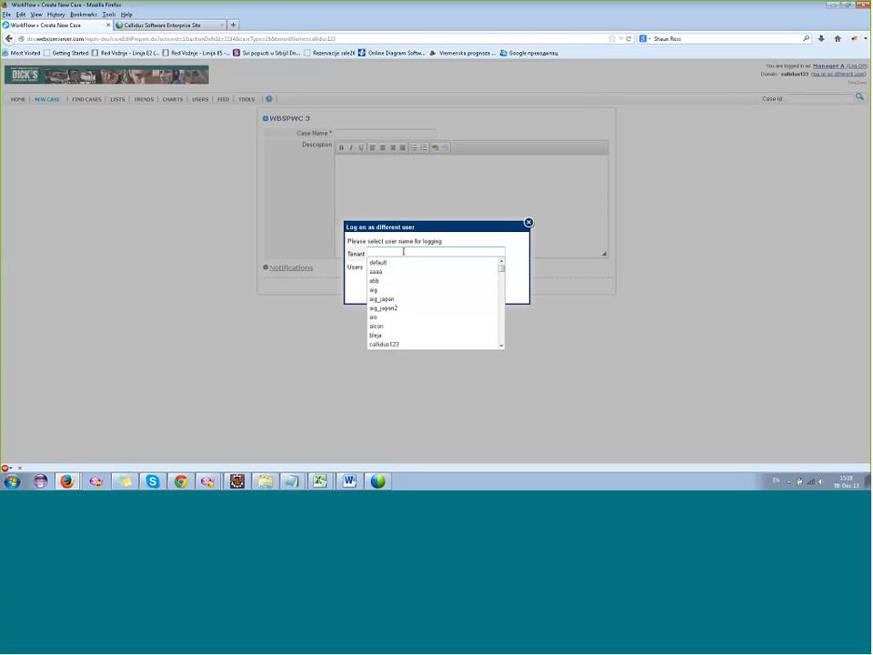
{"action": "type", "text": "cal"}
{"action": "key", "text": "Down"}
{"action": "key", "text": "Return"}
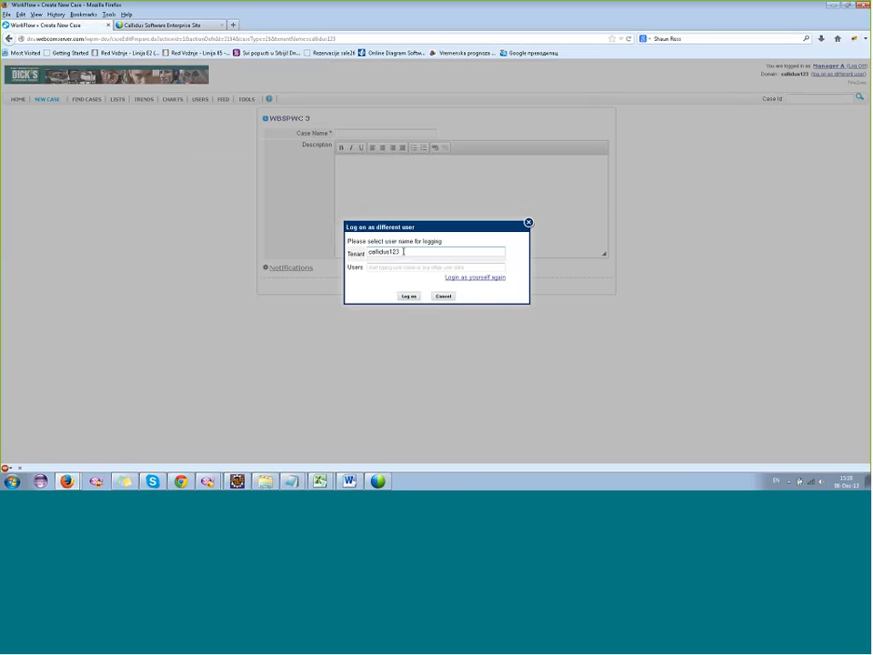
{"action": "left_click", "coordinate": [400, 267]}
{"action": "left_click", "coordinate": [399, 333]}
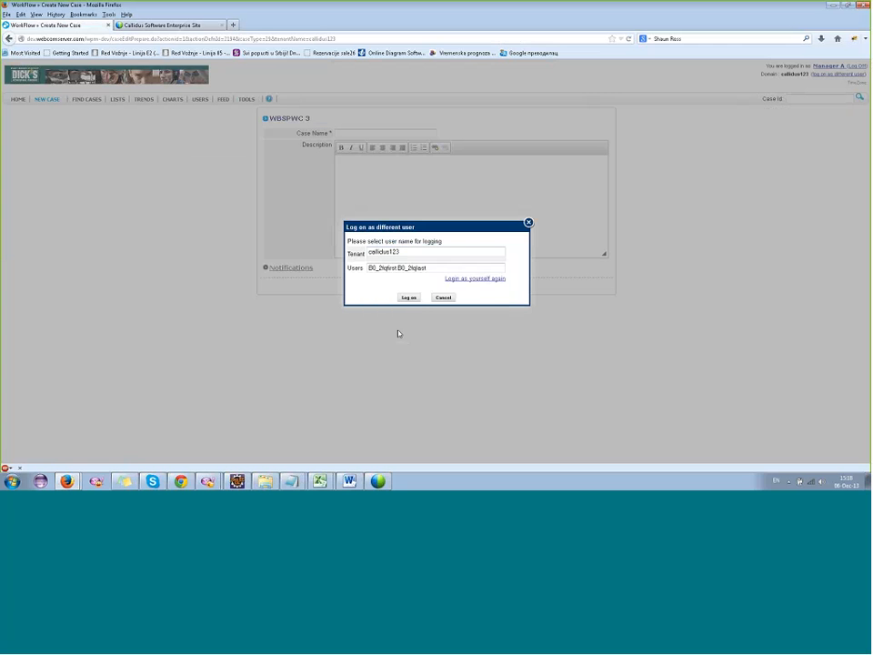
{"action": "left_click", "coordinate": [410, 297]}
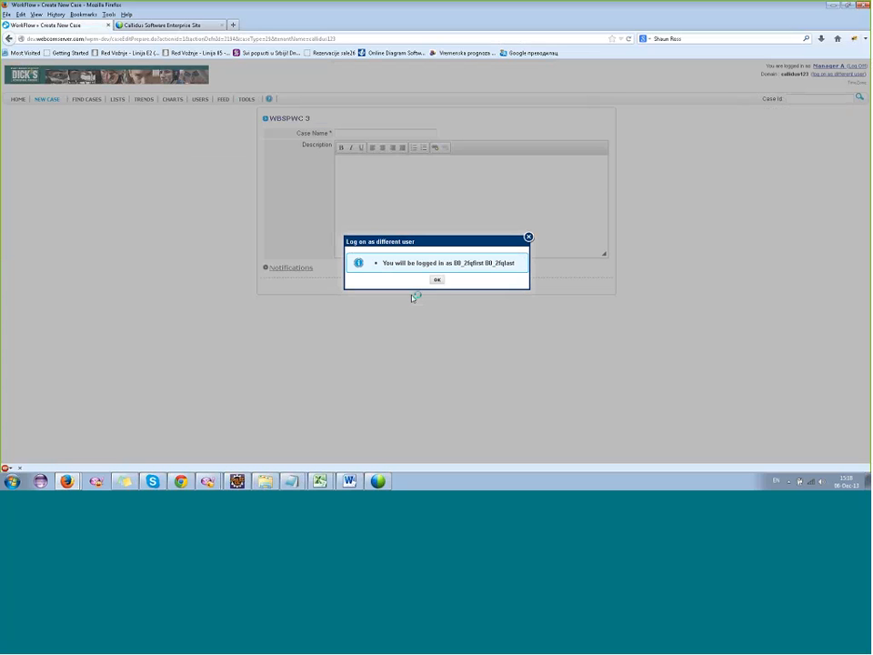
{"action": "left_click", "coordinate": [437, 280]}
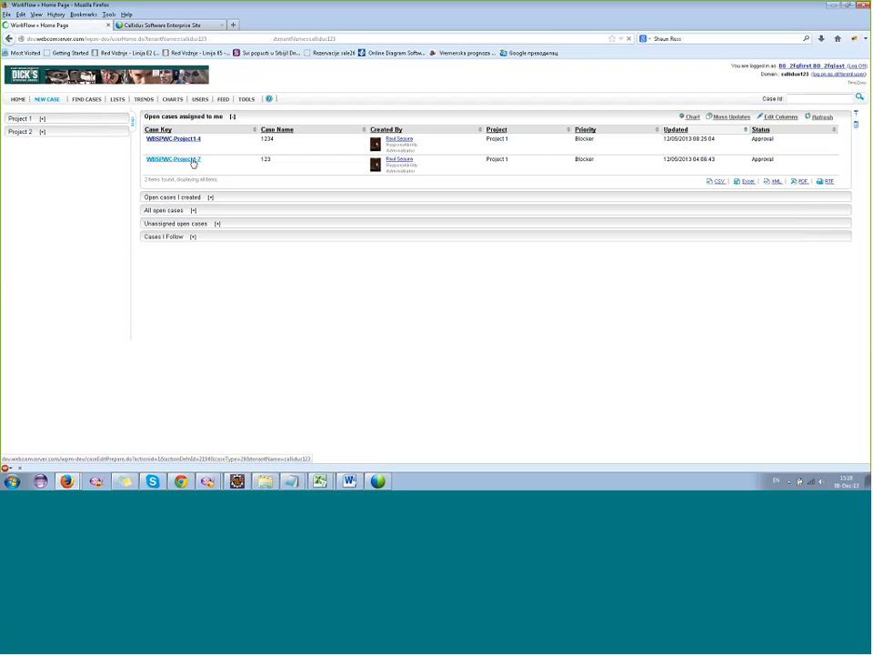
Create a new WBSPWC 3 case named "test" in Project 1 and check who it is assigned to.
{"action": "left_click", "coordinate": [192, 162]}
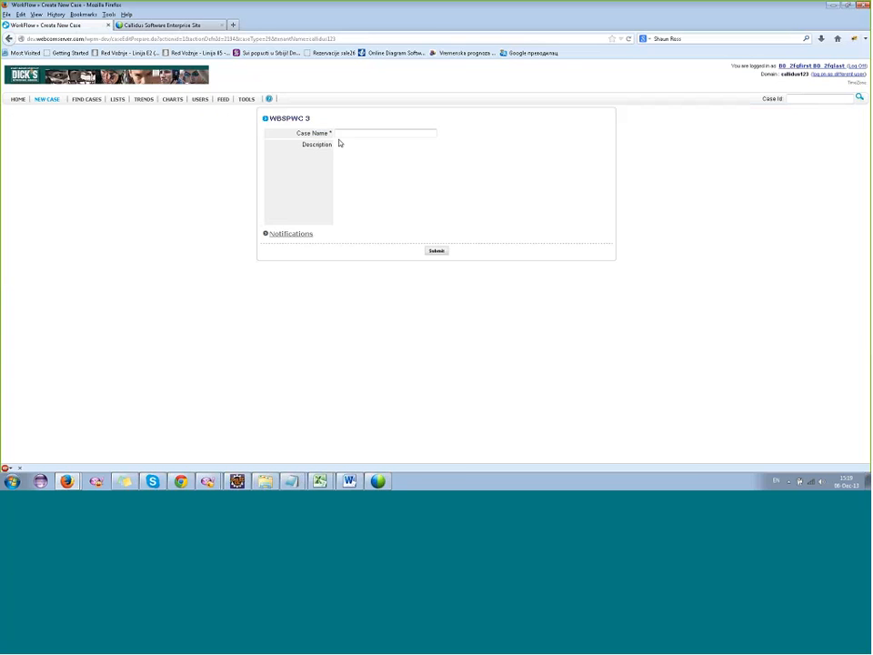
{"action": "left_click", "coordinate": [347, 135]}
{"action": "type", "text": "test"}
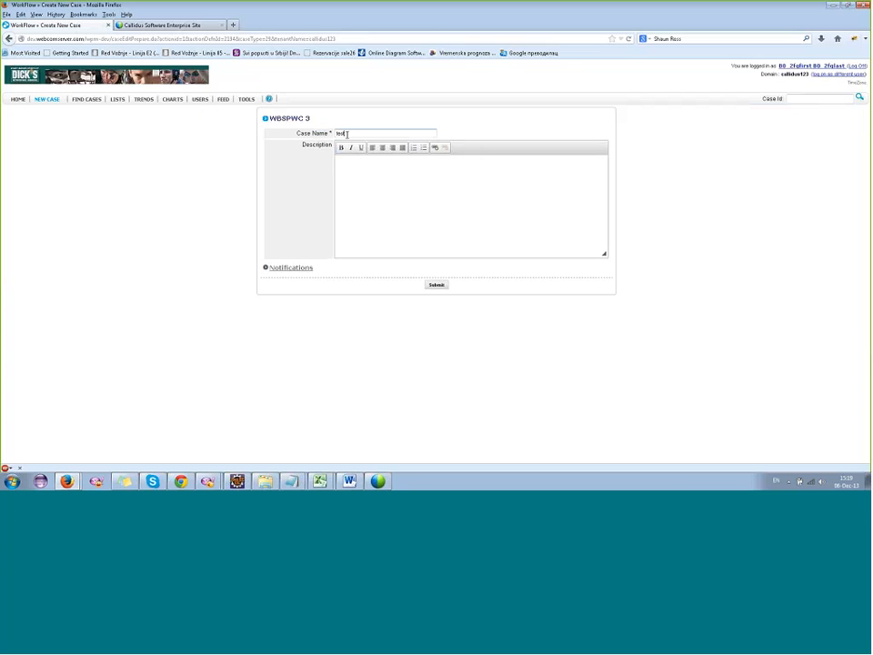
{"action": "left_click", "coordinate": [435, 283]}
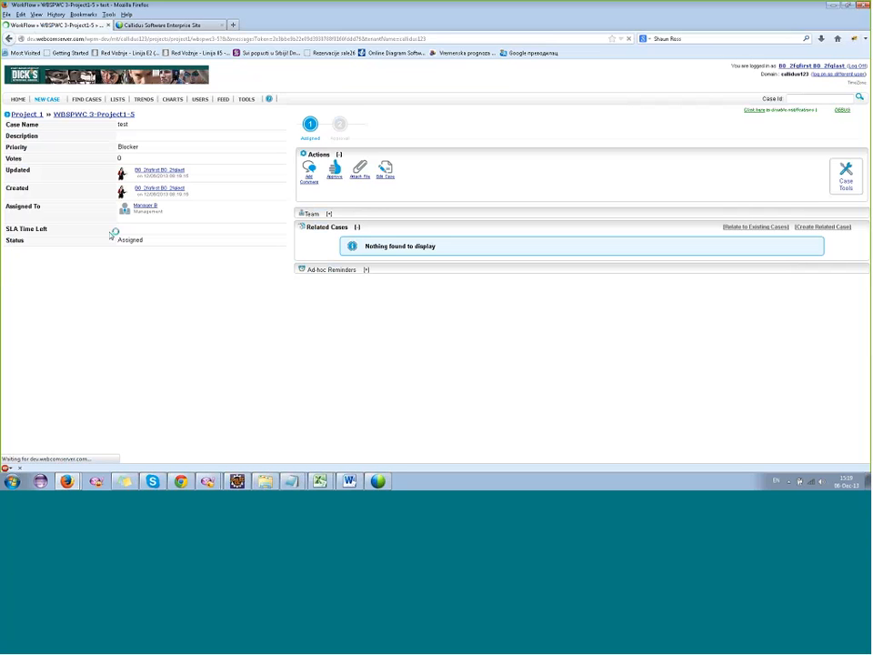
{"action": "left_click_drag", "start_coordinate": [169, 208], "coordinate": [137, 205]}
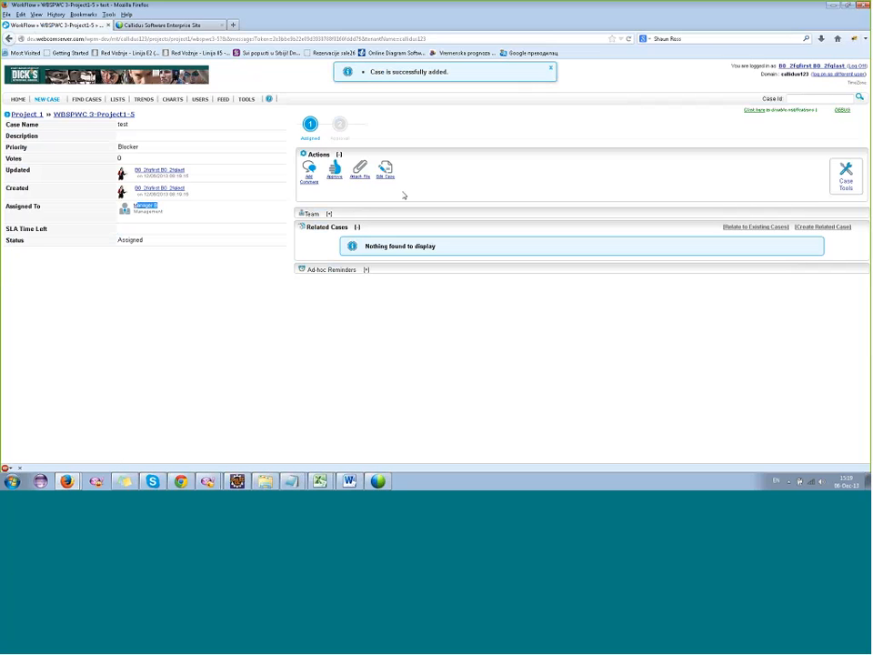
Approve the new test case with a requested credit amount of 50 and check its new assignee.
{"action": "left_click", "coordinate": [335, 171]}
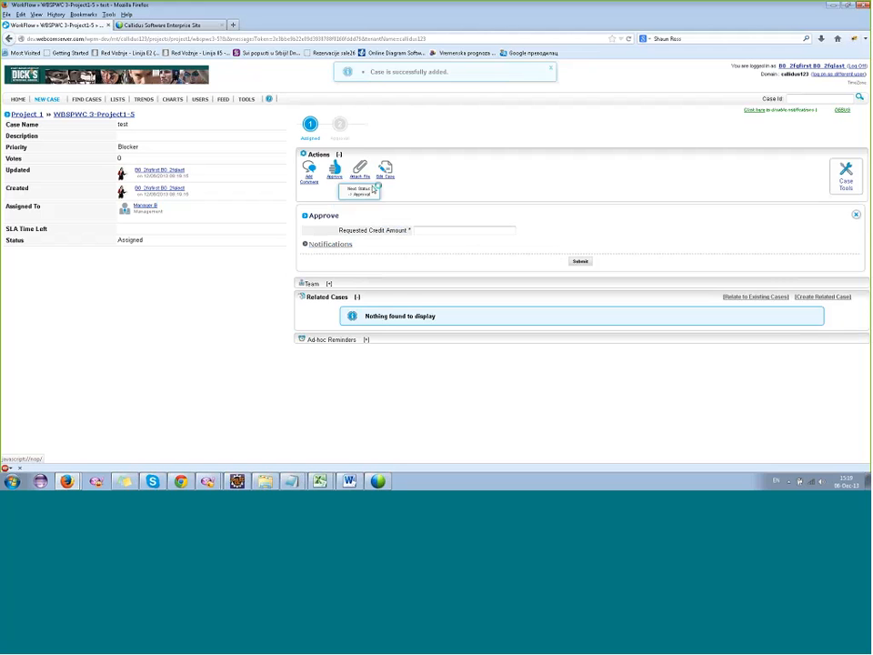
{"action": "type", "text": "5"}
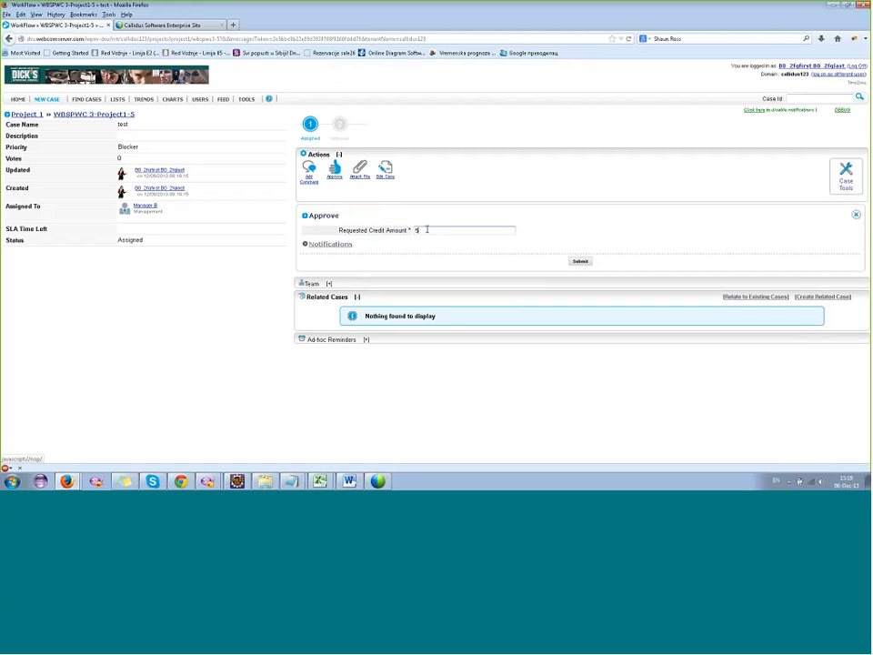
{"action": "type", "text": "0"}
{"action": "left_click", "coordinate": [581, 261]}
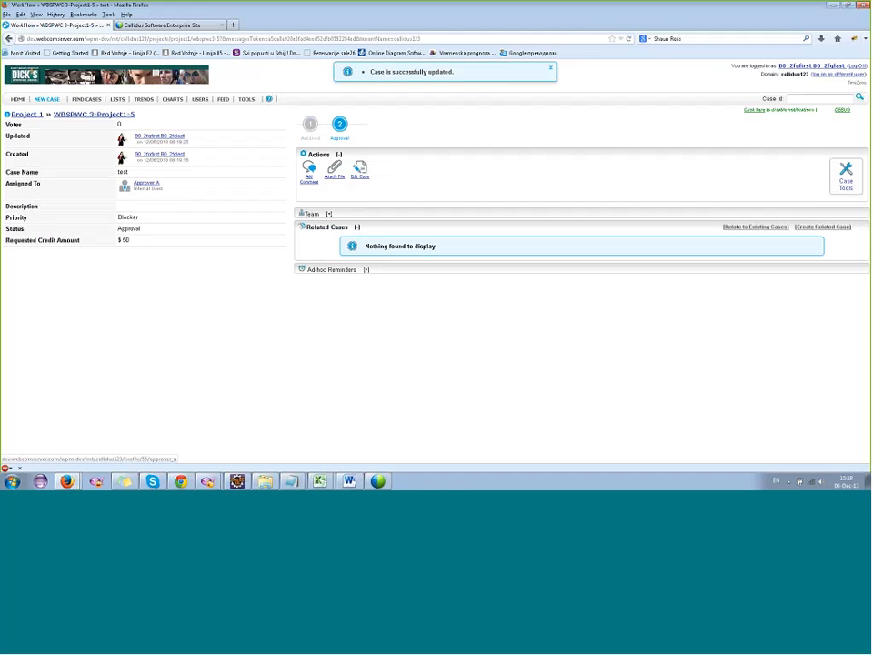
{"action": "left_click_drag", "start_coordinate": [162, 184], "coordinate": [133, 183]}
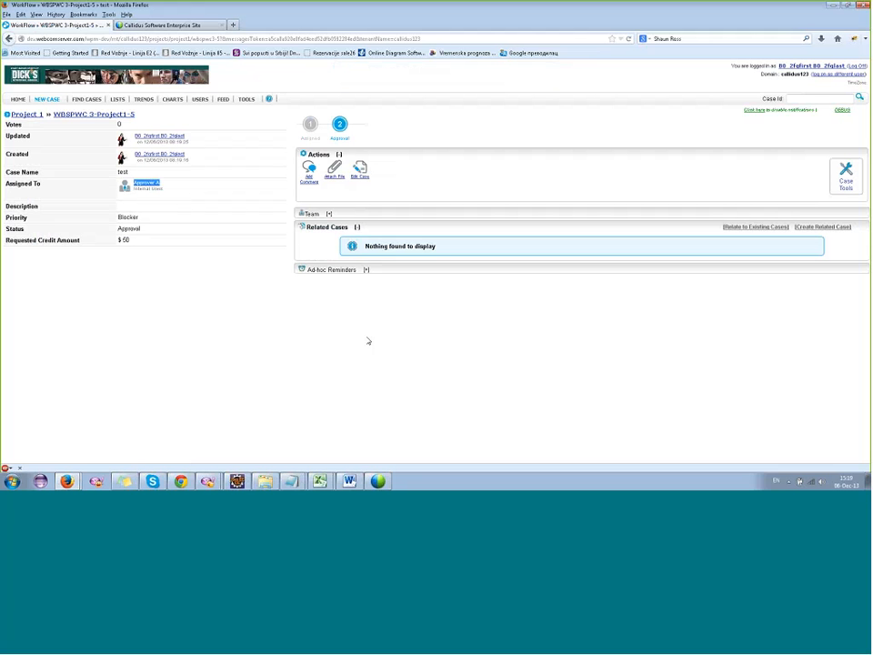
{"action": "left_click", "coordinate": [366, 336]}
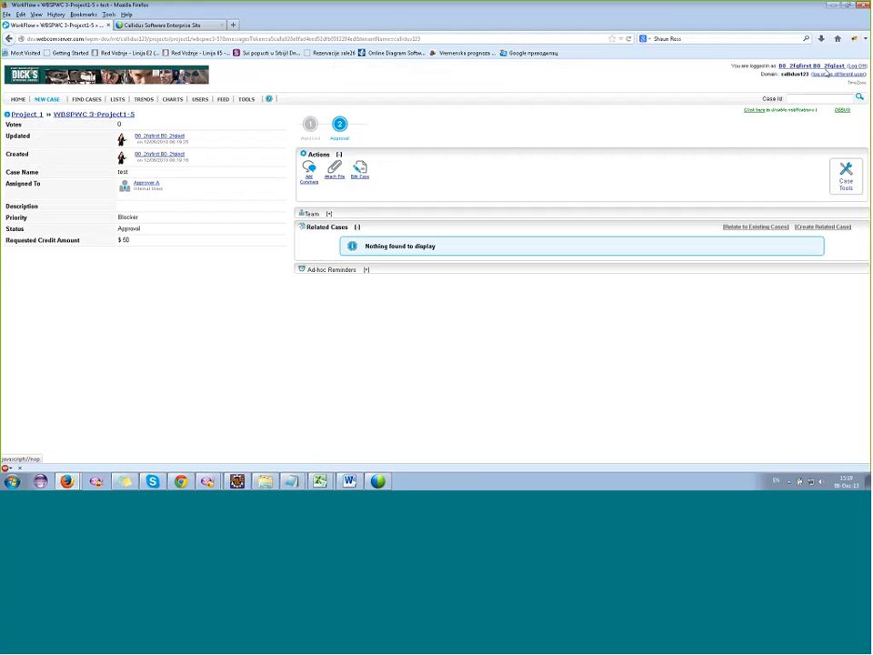
Log on as a different user, choosing the Admin User account.
{"action": "left_click", "coordinate": [823, 73]}
{"action": "left_click", "coordinate": [380, 268]}
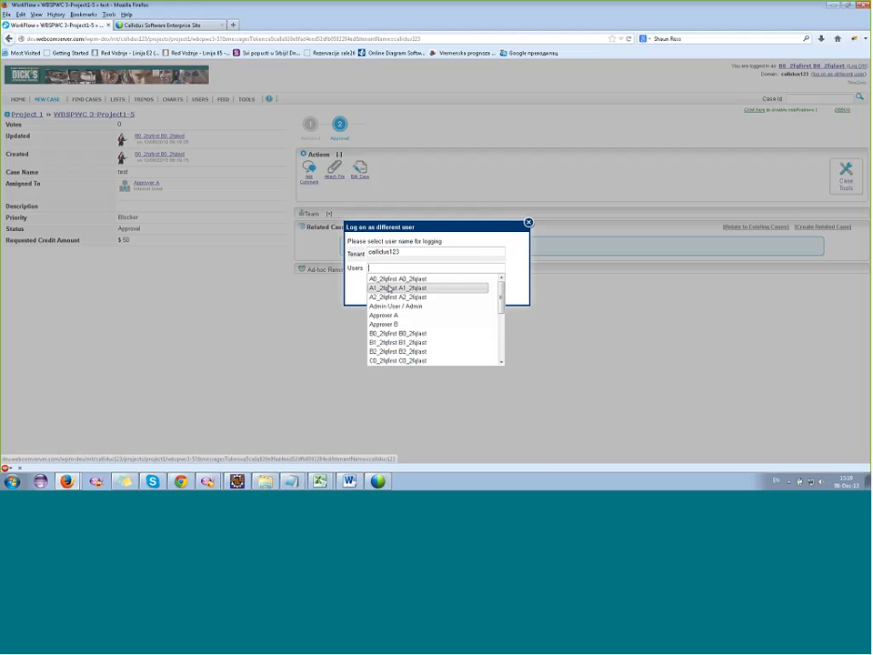
{"action": "left_click", "coordinate": [409, 306]}
{"action": "left_click", "coordinate": [409, 298]}
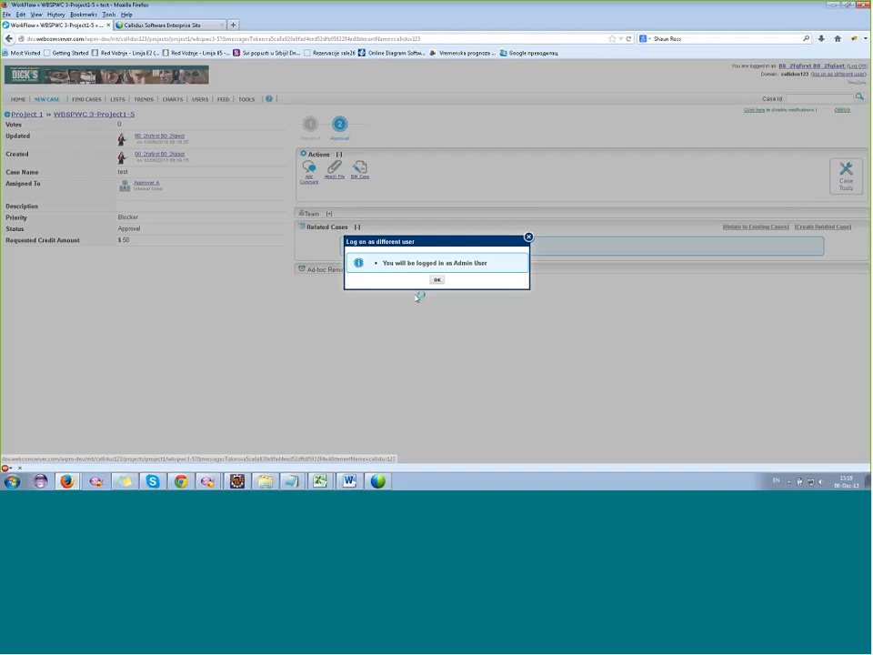
{"action": "left_click", "coordinate": [435, 282]}
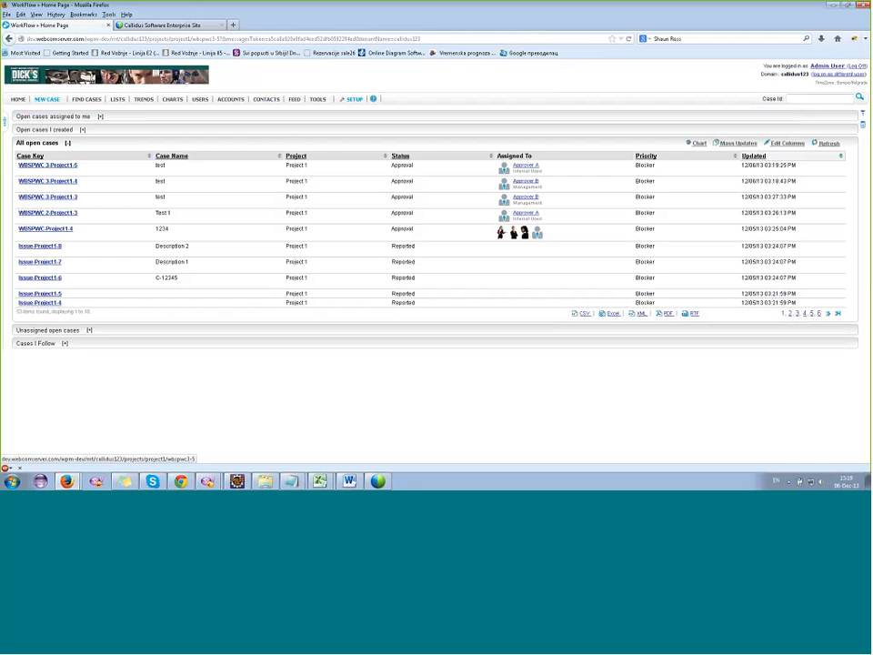
Edit the customer data of case WBSPWC-Project1-4, choosing the third listed customer ID, and check the assigned users.
{"action": "left_click", "coordinate": [58, 232]}
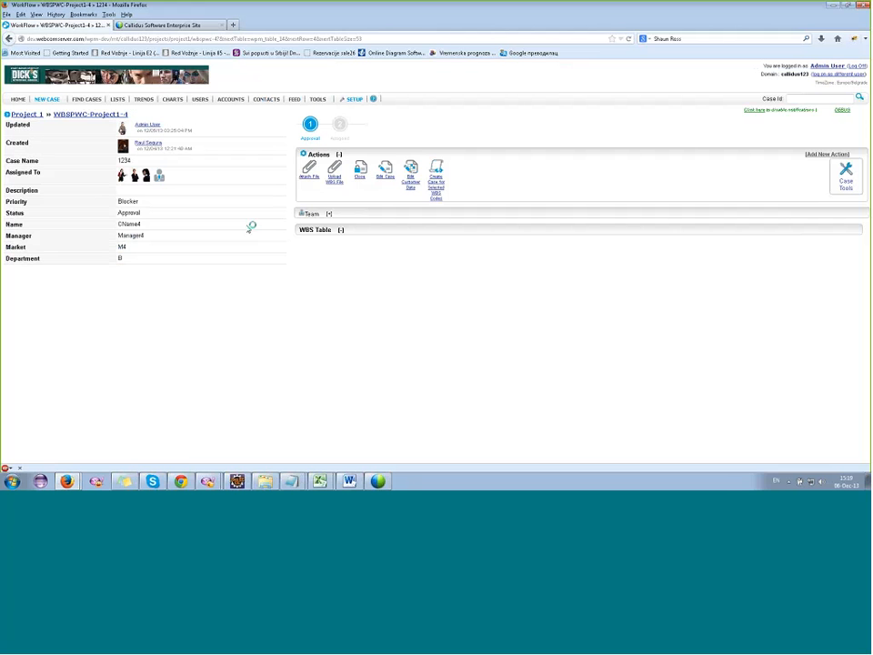
{"action": "left_click", "coordinate": [410, 188]}
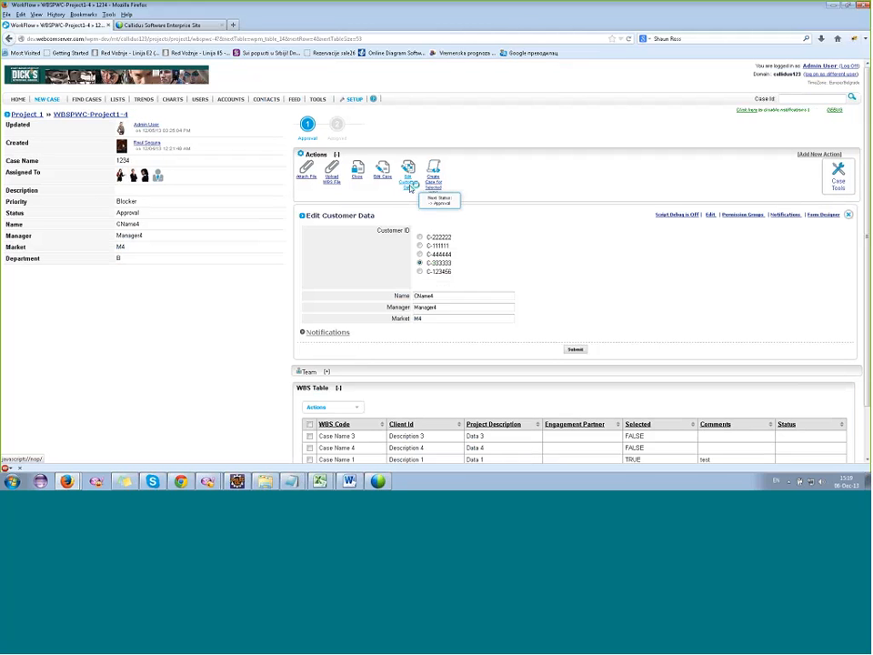
{"action": "left_click", "coordinate": [434, 257]}
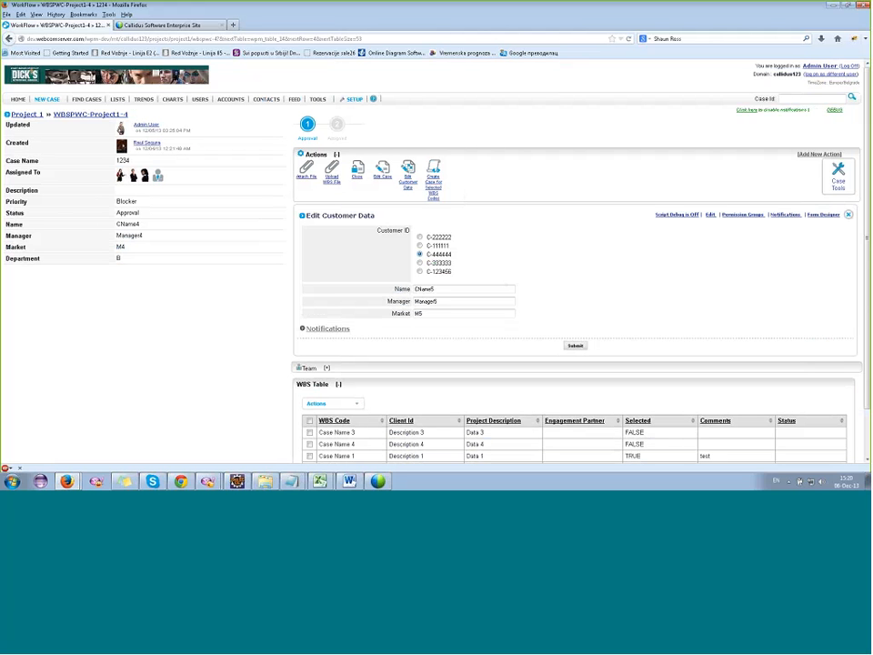
{"action": "left_click", "coordinate": [576, 347]}
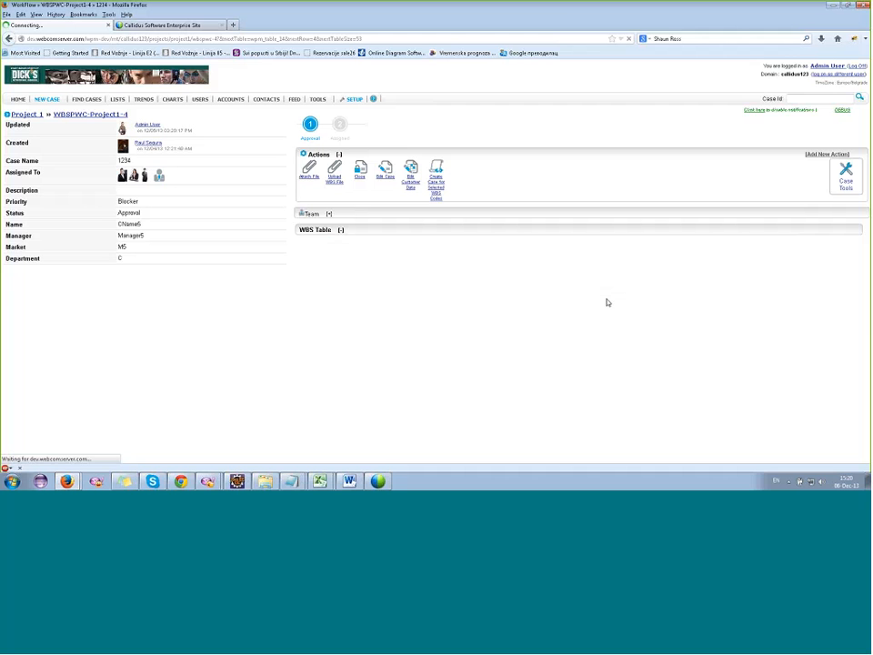
{"action": "left_click_drag", "start_coordinate": [167, 176], "coordinate": [273, 148]}
{"action": "left_click", "coordinate": [254, 145]}
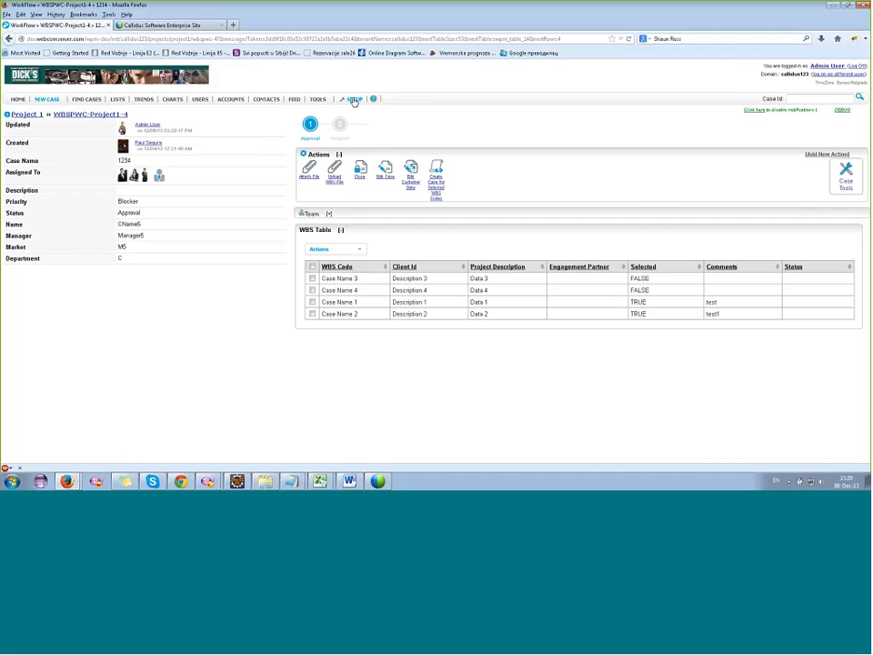
Open the definition of the case's Edit Customer Data action in a separate browser tab.
{"action": "left_click", "coordinate": [410, 171]}
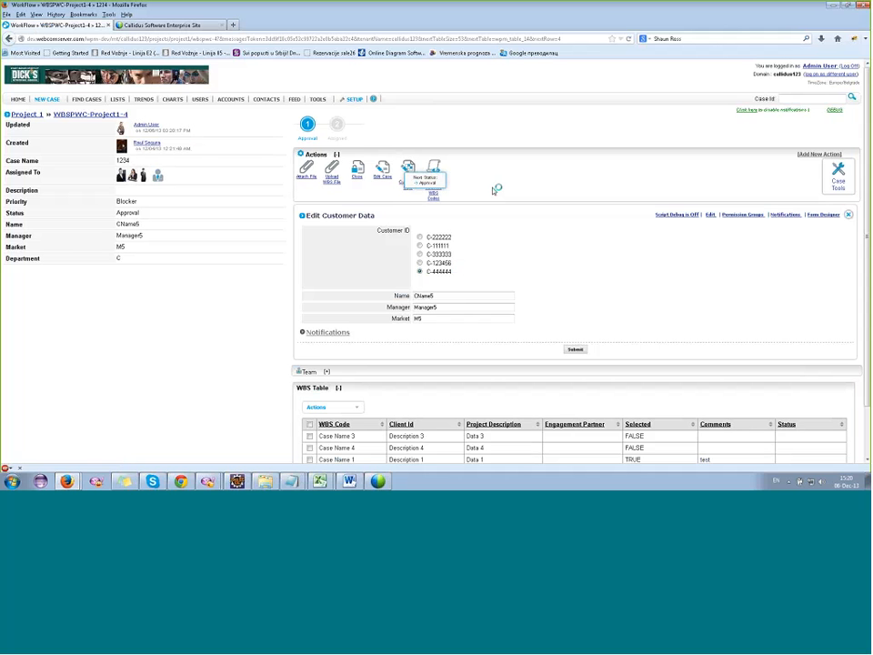
{"action": "right_click", "coordinate": [717, 212]}
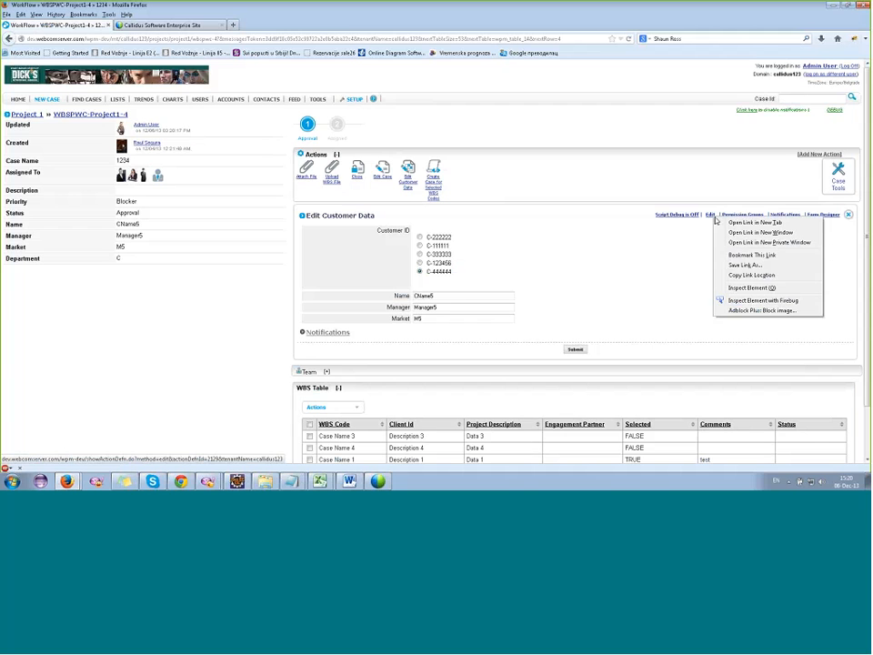
{"action": "key", "text": "Escape"}
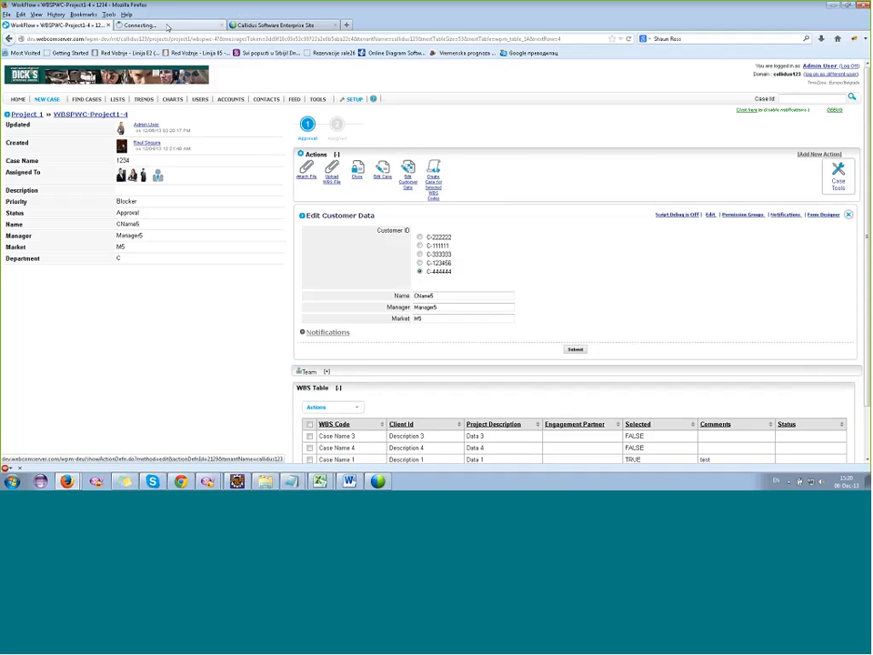
{"action": "left_click", "coordinate": [168, 26]}
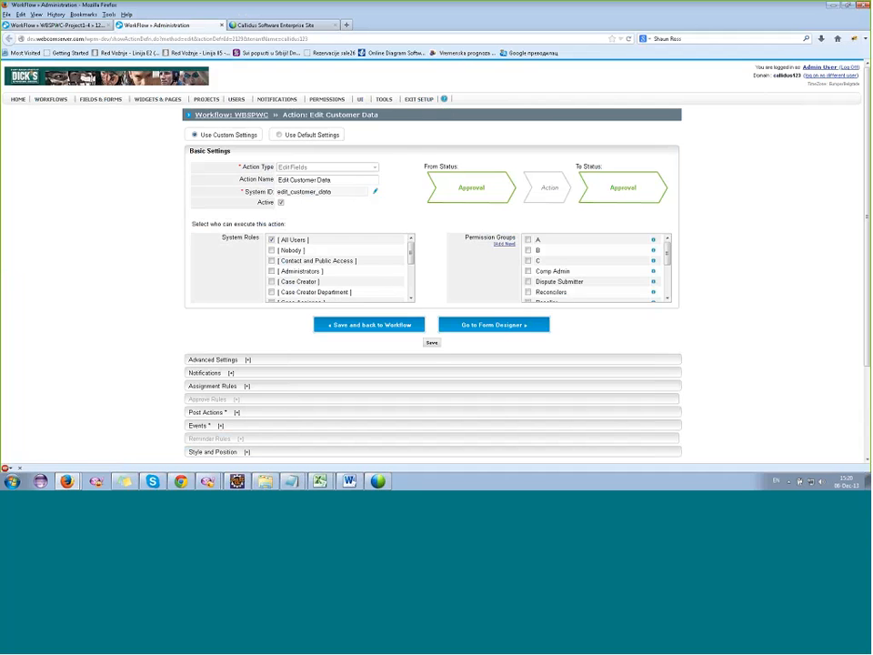
Open the setup list of custom tables in another browser tab.
{"action": "mouse_move", "coordinate": [386, 101]}
{"action": "right_click", "coordinate": [399, 177]}
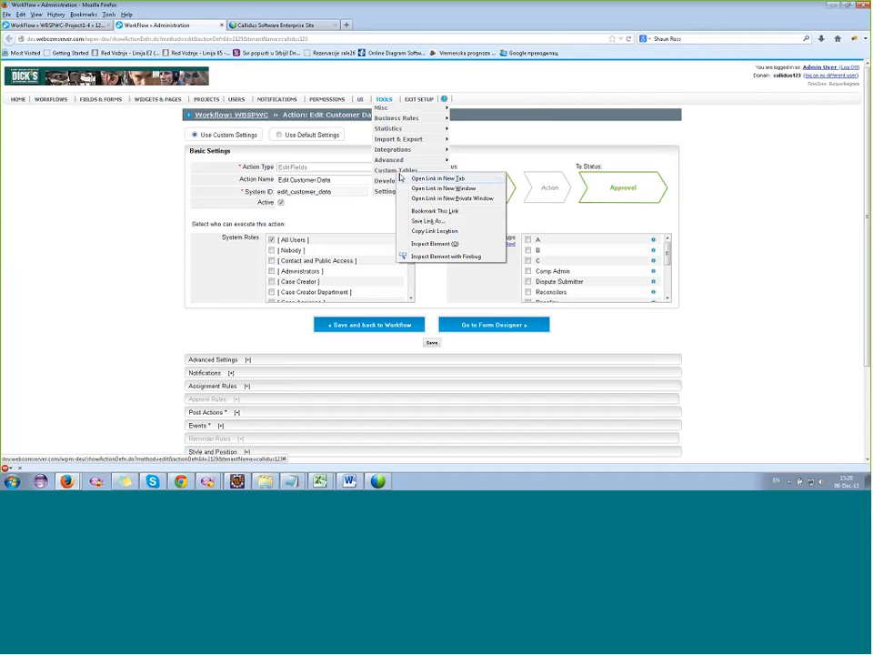
{"action": "left_click", "coordinate": [429, 178]}
{"action": "left_click", "coordinate": [287, 24]}
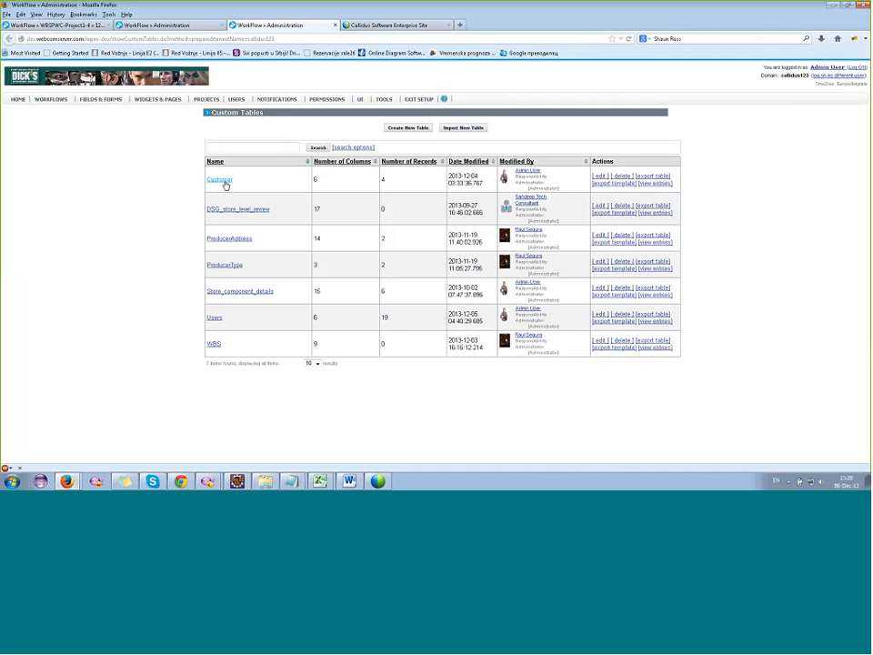
View the entries of the Customer custom table and examine the settings of assignment group A.
{"action": "left_click", "coordinate": [225, 182]}
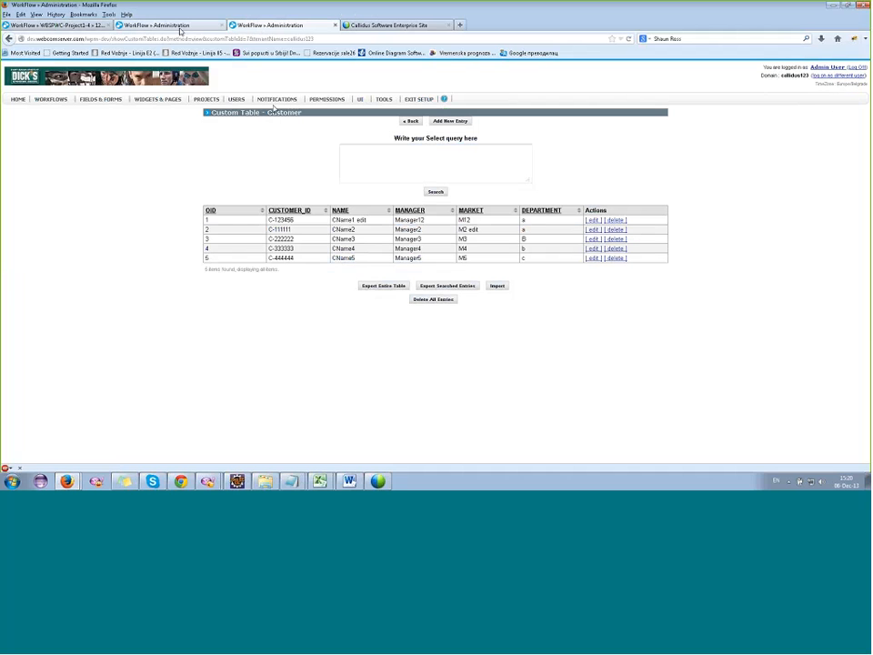
{"action": "mouse_move", "coordinate": [236, 101]}
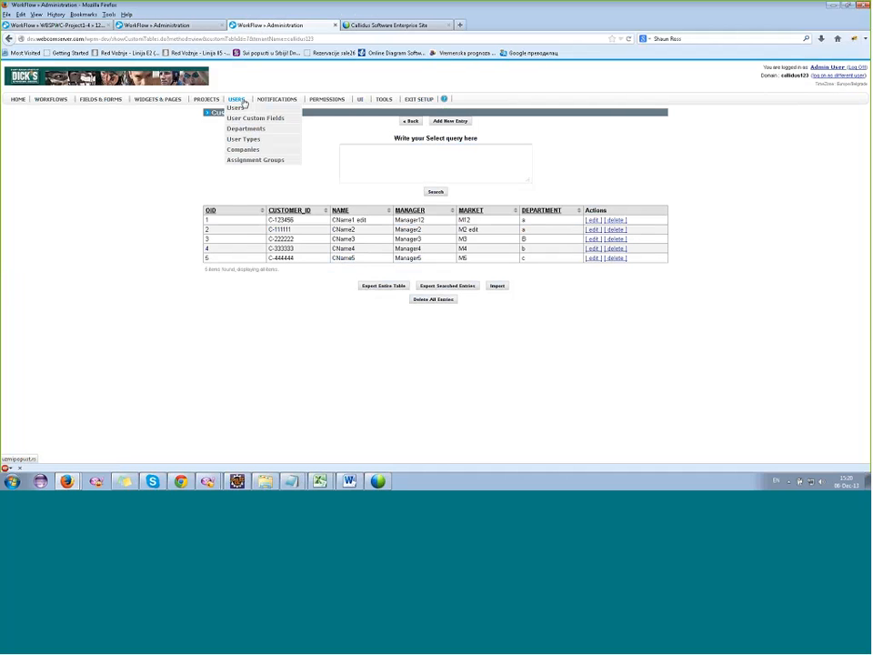
{"action": "left_click", "coordinate": [246, 160]}
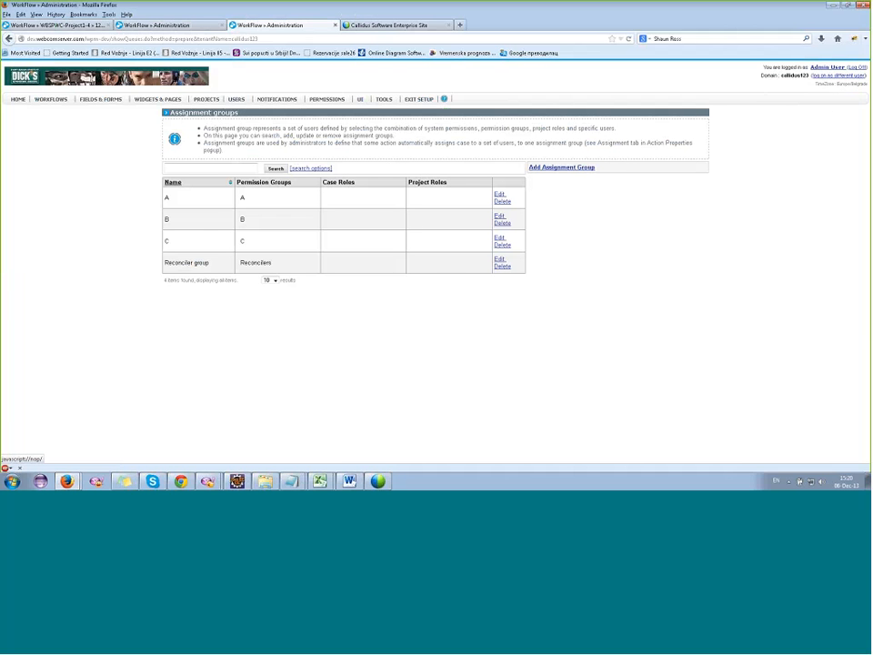
{"action": "left_click", "coordinate": [500, 194]}
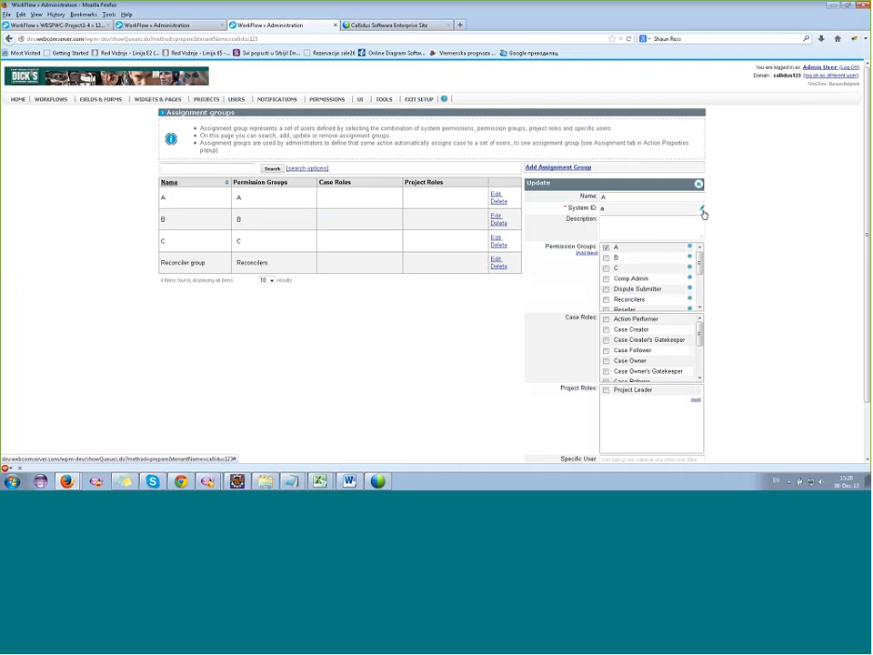
{"action": "scroll", "coordinate": [704, 213], "scroll_direction": "down", "scroll_amount": 2}
{"action": "scroll", "coordinate": [703, 214], "scroll_direction": "down", "scroll_amount": 1}
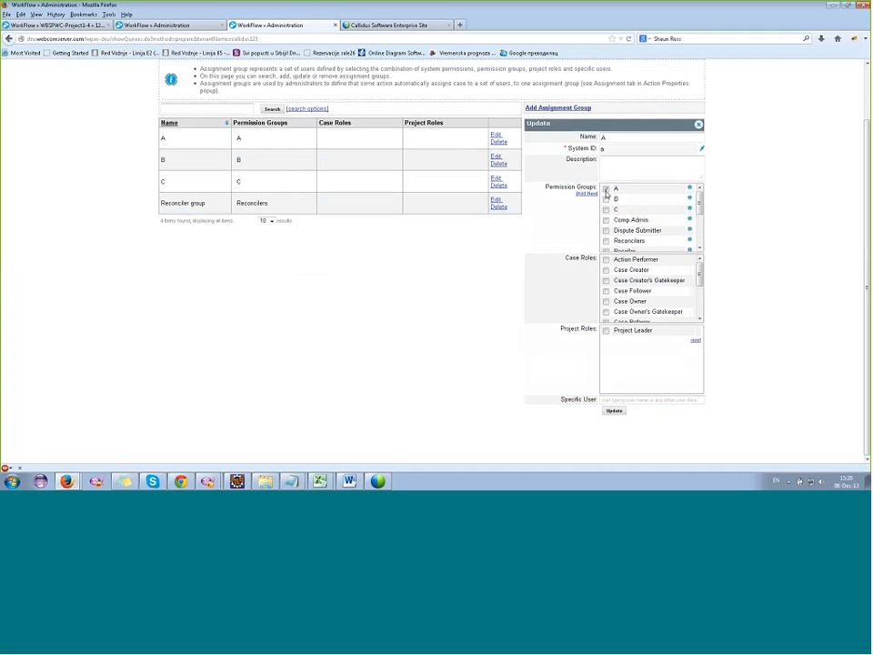
{"action": "scroll", "coordinate": [264, 219], "scroll_direction": "up", "scroll_amount": 3}
Show the users belonging to permission group A and to permission group B.
{"action": "mouse_move", "coordinate": [245, 104]}
{"action": "mouse_move", "coordinate": [320, 102]}
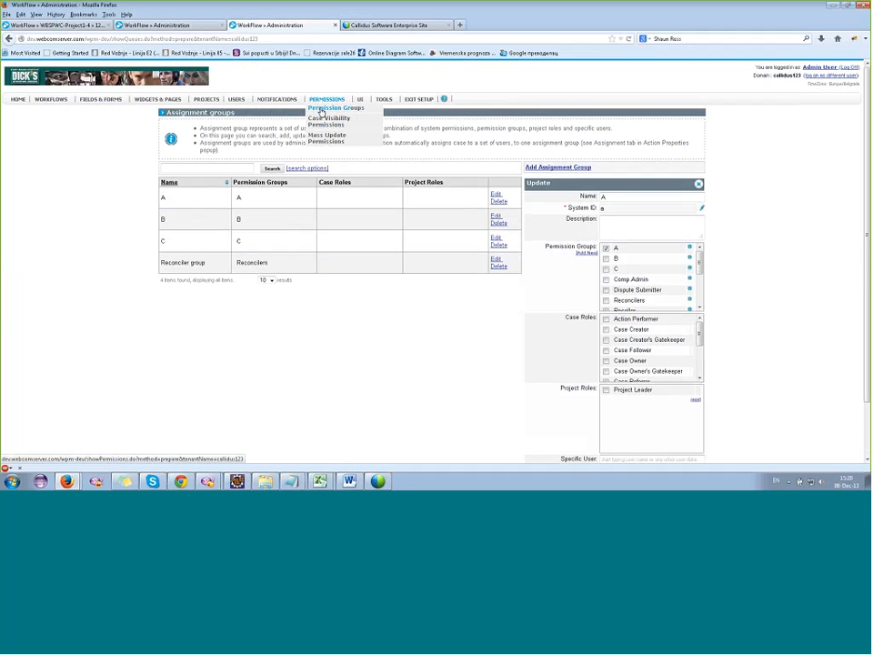
{"action": "left_click", "coordinate": [320, 109]}
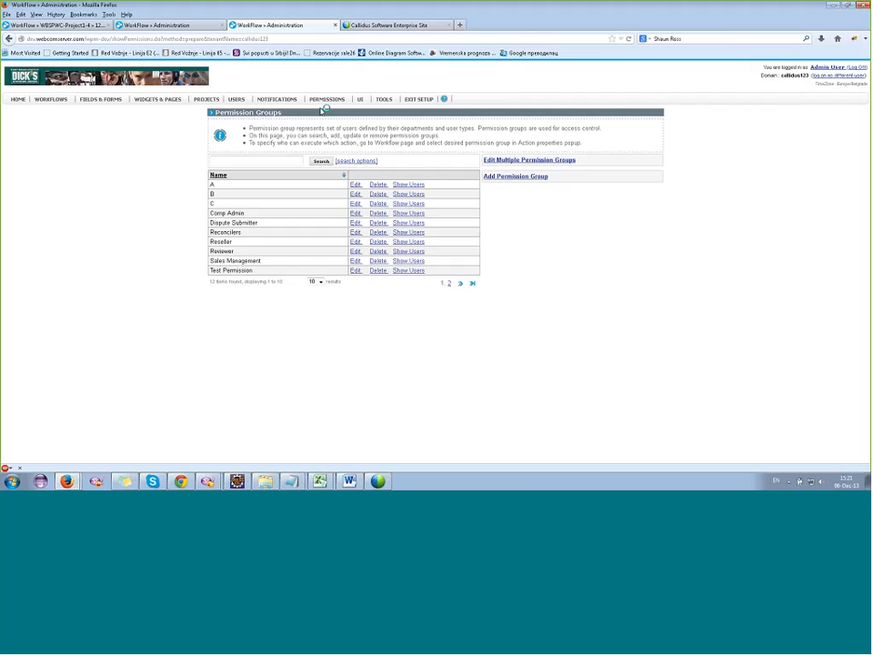
{"action": "left_click", "coordinate": [411, 185]}
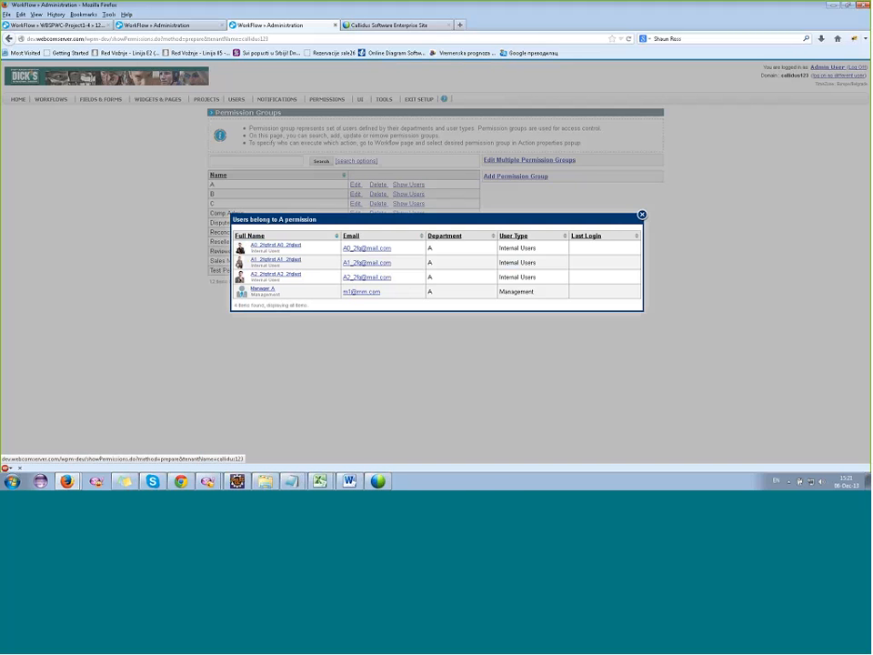
{"action": "mouse_move", "coordinate": [257, 261]}
{"action": "left_click", "coordinate": [641, 215]}
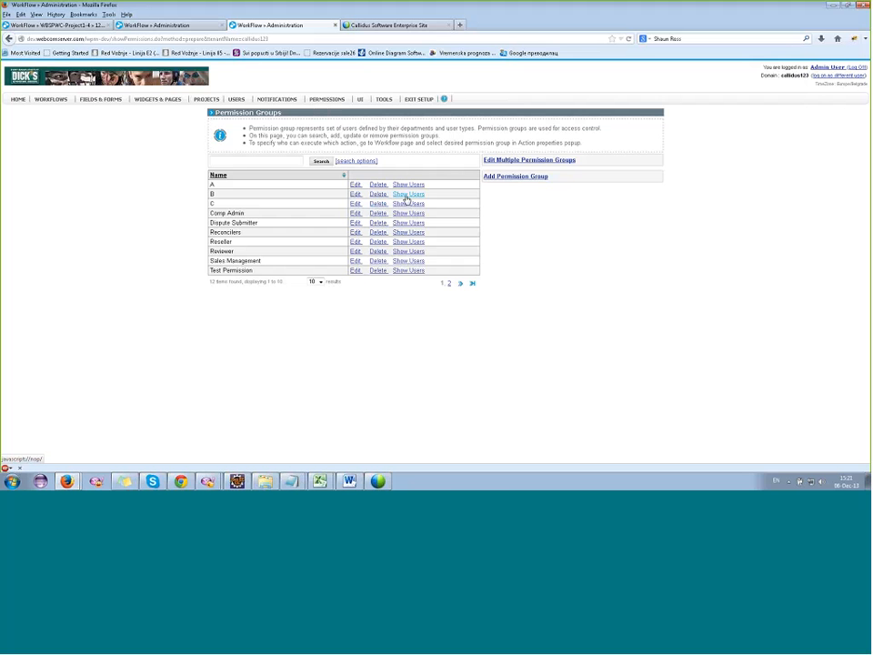
{"action": "left_click", "coordinate": [408, 195]}
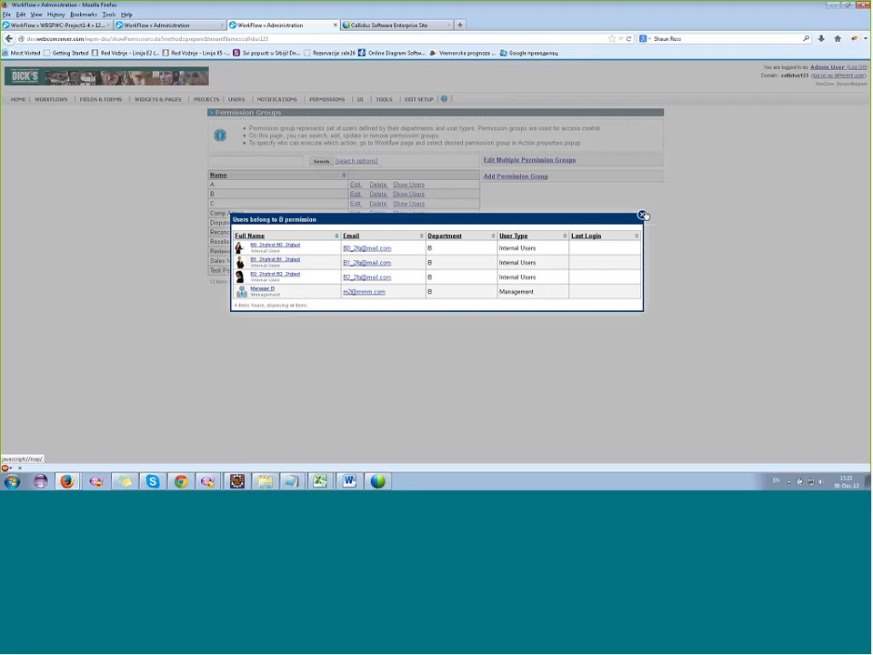
{"action": "left_click", "coordinate": [644, 216]}
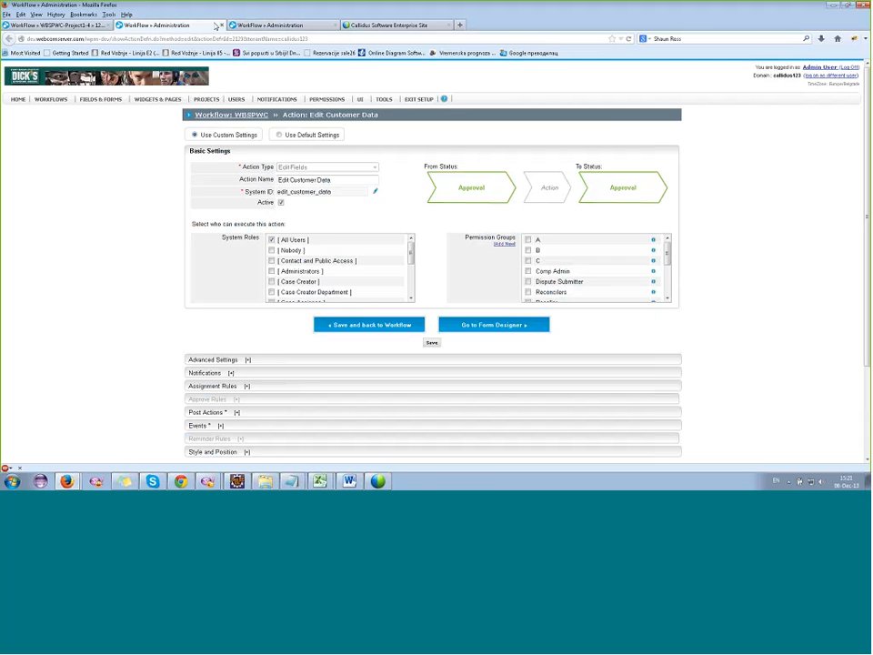
Close the permission groups page and open the Edit Customer Data action's before-showing-the-form script in a separate browser tab.
{"action": "left_click", "coordinate": [335, 25]}
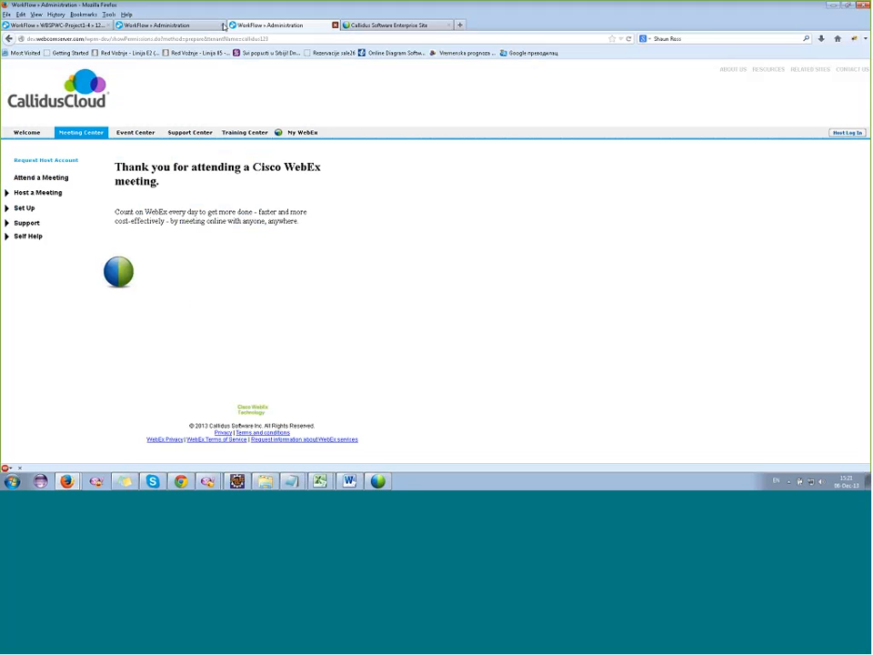
{"action": "left_click", "coordinate": [173, 27]}
{"action": "scroll", "coordinate": [207, 273], "scroll_direction": "down", "scroll_amount": 2}
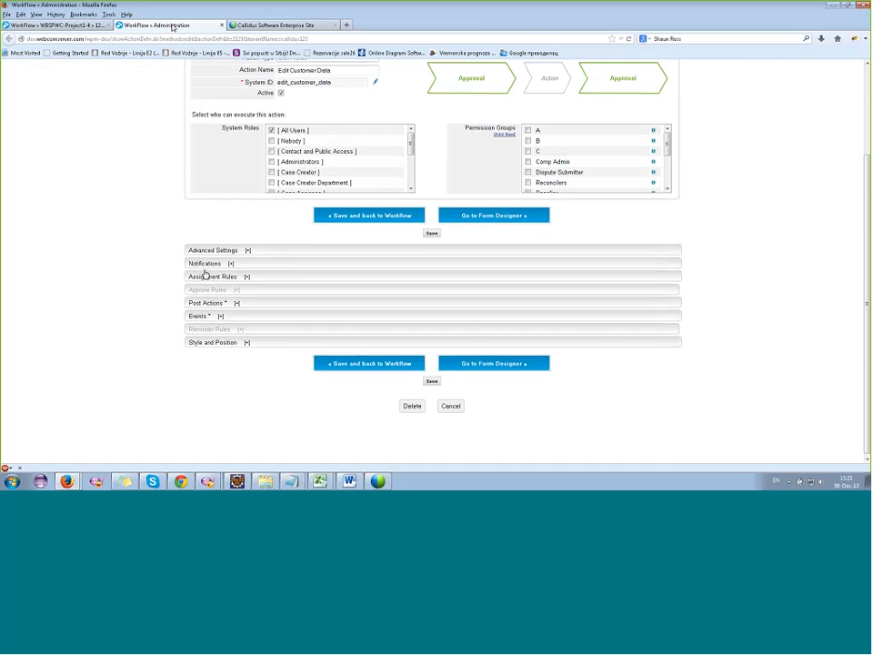
{"action": "left_click", "coordinate": [219, 312]}
{"action": "scroll", "coordinate": [241, 302], "scroll_direction": "down", "scroll_amount": 3}
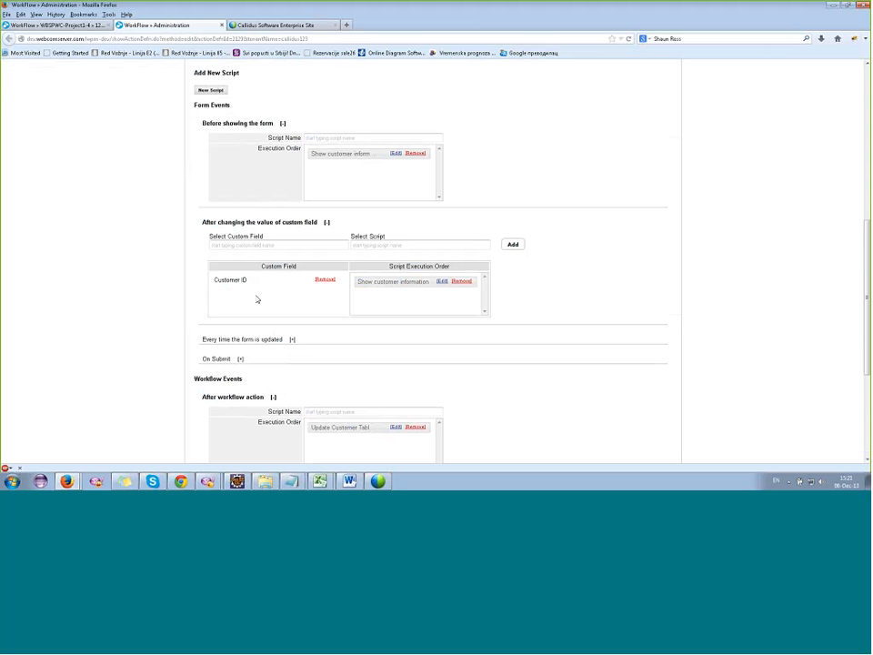
{"action": "right_click", "coordinate": [397, 152]}
{"action": "left_click", "coordinate": [428, 160]}
{"action": "left_click", "coordinate": [261, 26]}
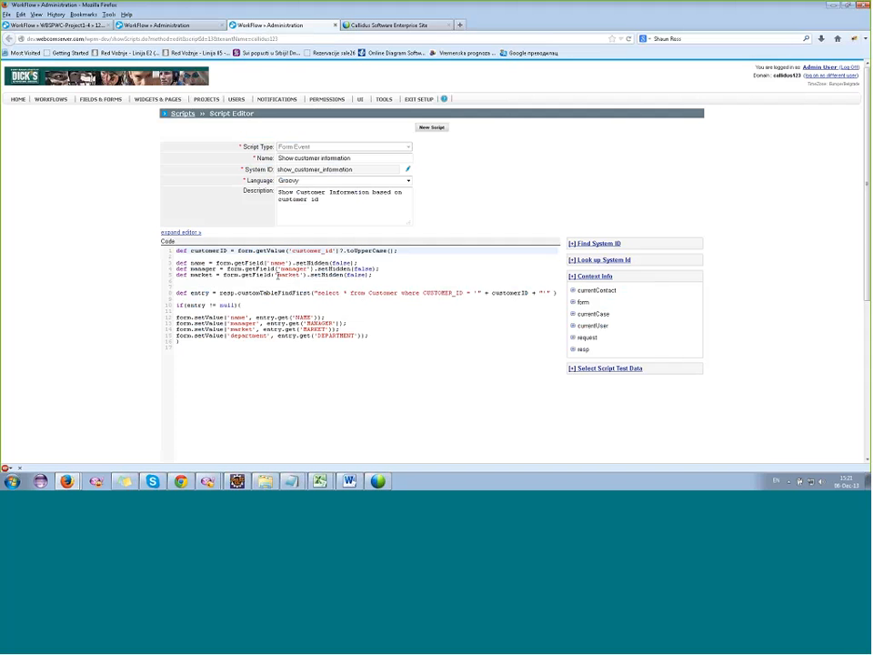
Examine the script lines that fill the manager, market and department fields from the Customer table.
{"action": "left_click", "coordinate": [238, 322]}
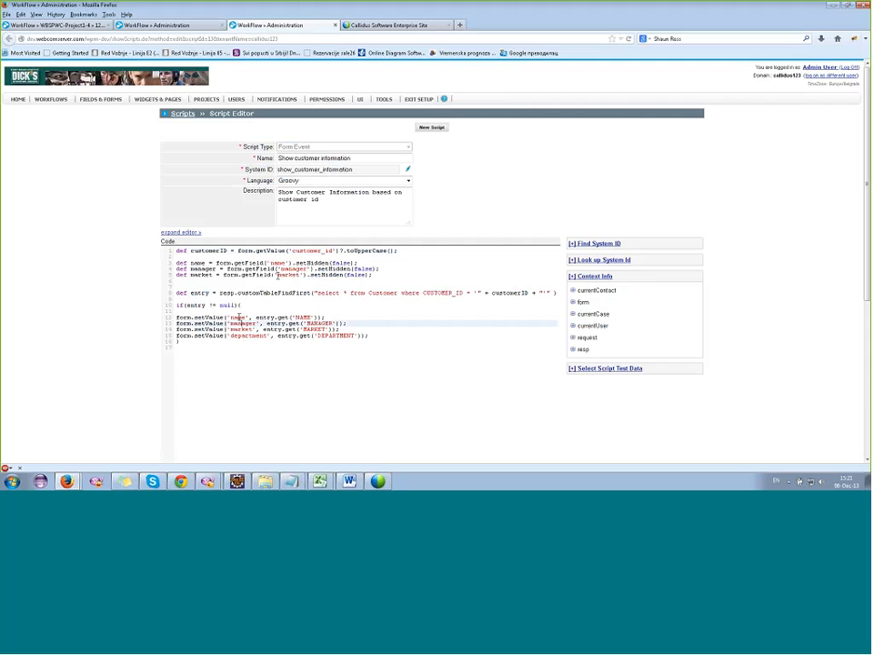
{"action": "key", "text": "Down"}
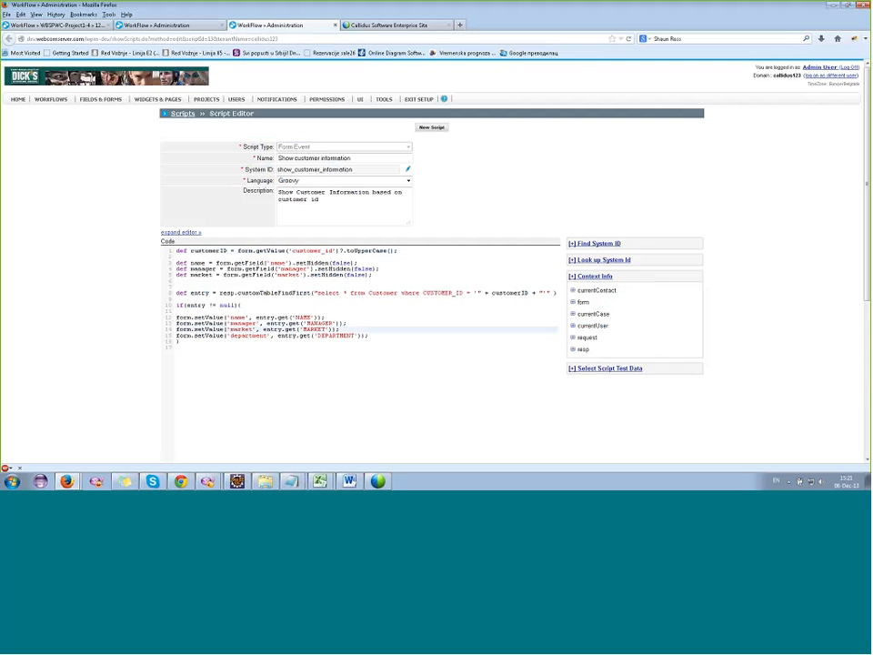
{"action": "left_click", "coordinate": [244, 335]}
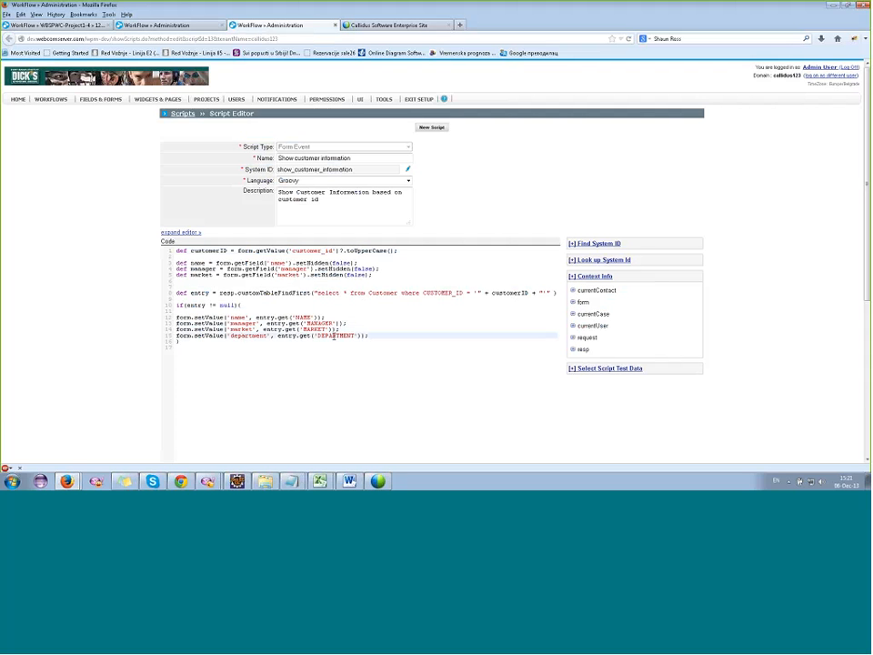
{"action": "scroll", "coordinate": [421, 312], "scroll_direction": "down", "scroll_amount": 4}
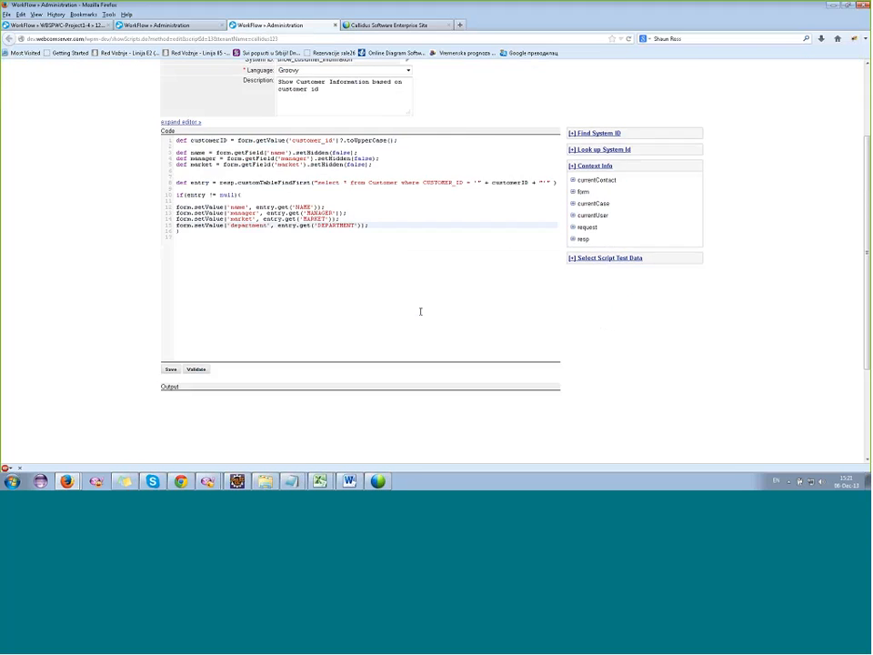
{"action": "scroll", "coordinate": [401, 246], "scroll_direction": "up", "scroll_amount": 1}
Return to the Edit Customer Data action, review its script events, and display its list of post actions.
{"action": "left_click", "coordinate": [198, 27]}
{"action": "scroll", "coordinate": [312, 164], "scroll_direction": "down", "scroll_amount": 5}
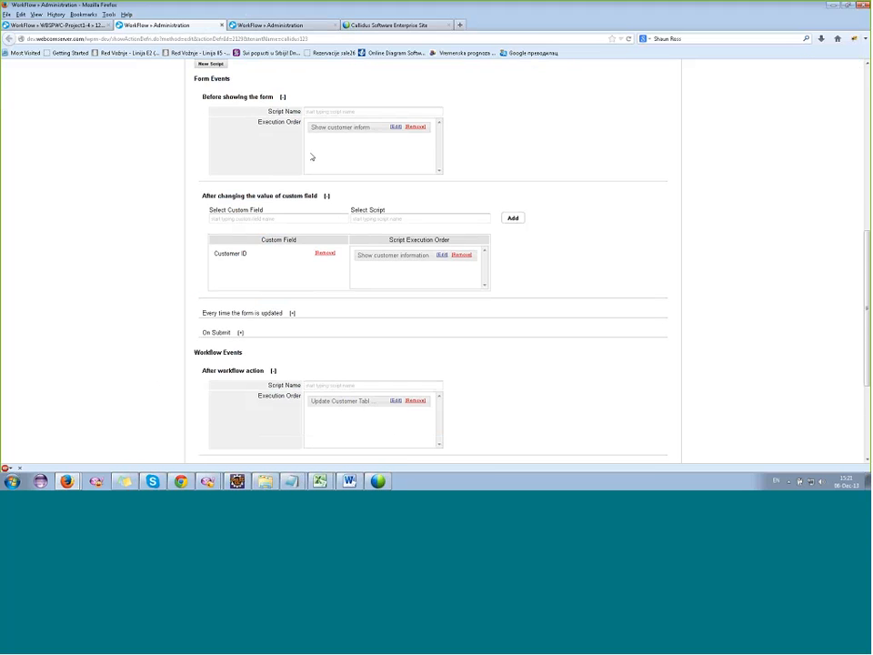
{"action": "scroll", "coordinate": [255, 250], "scroll_direction": "down", "scroll_amount": 1}
{"action": "scroll", "coordinate": [223, 282], "scroll_direction": "up", "scroll_amount": 10}
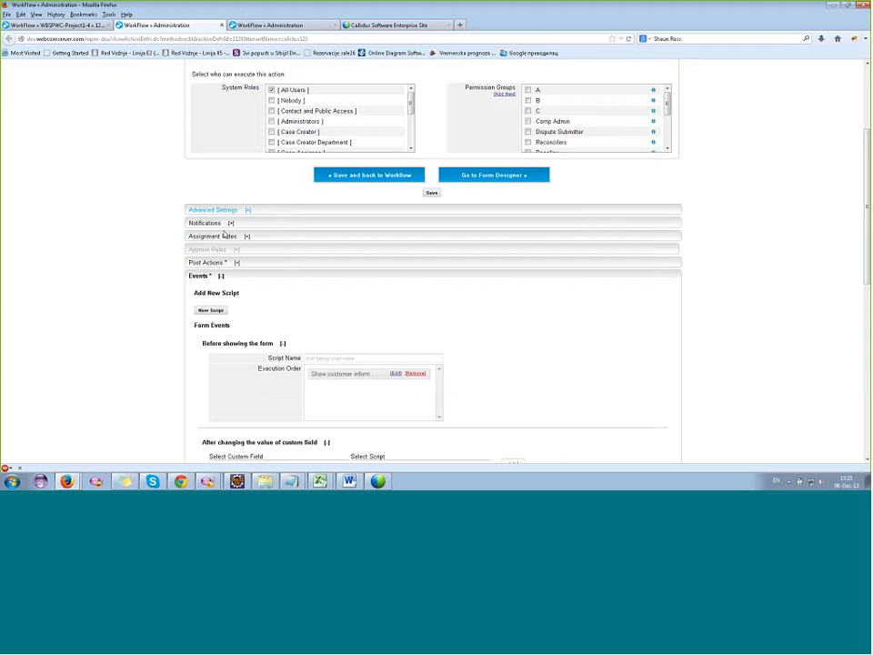
{"action": "left_click", "coordinate": [207, 278]}
{"action": "left_click", "coordinate": [217, 301]}
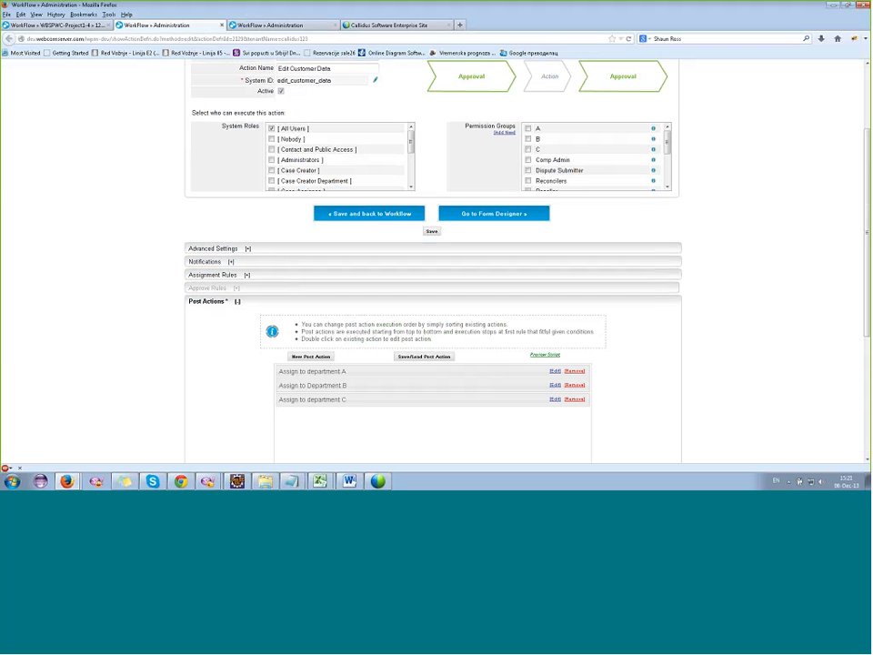
Examine the department condition and the assignment group of the "Assign to department A" post action, leaving the rule unsaved.
{"action": "left_click", "coordinate": [555, 372]}
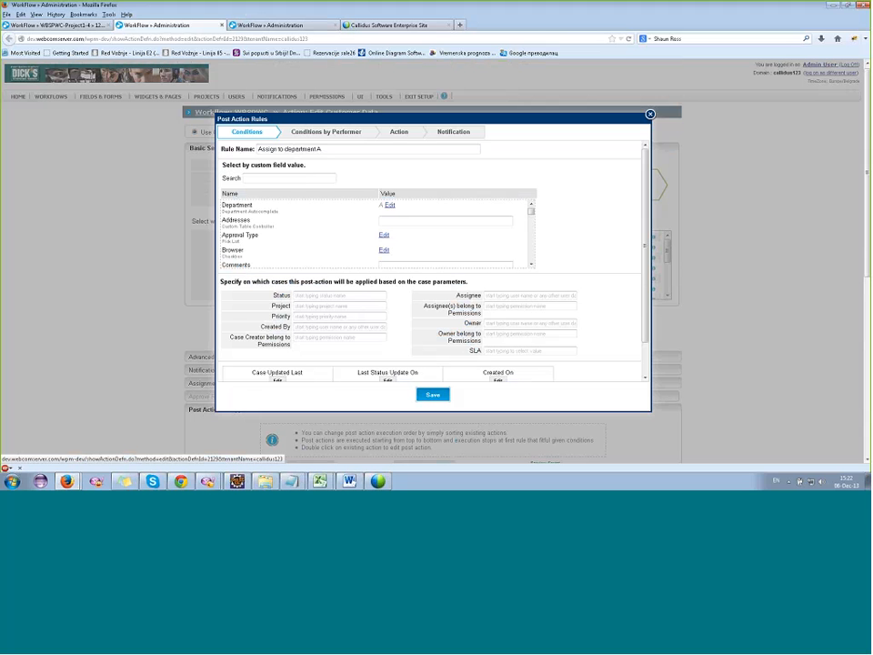
{"action": "scroll", "coordinate": [597, 210], "scroll_direction": "down", "scroll_amount": 2}
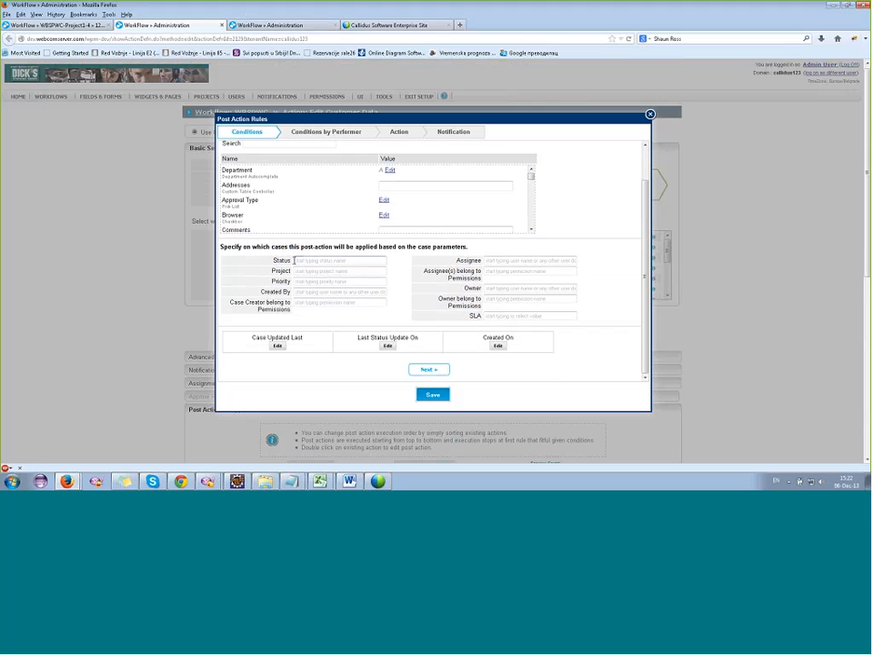
{"action": "left_click", "coordinate": [389, 171]}
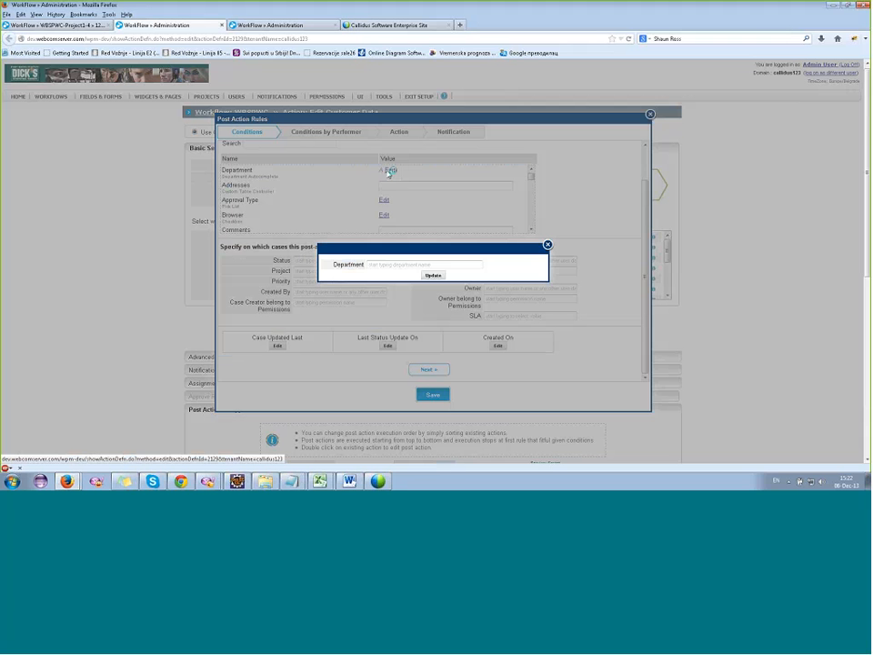
{"action": "left_click", "coordinate": [548, 245]}
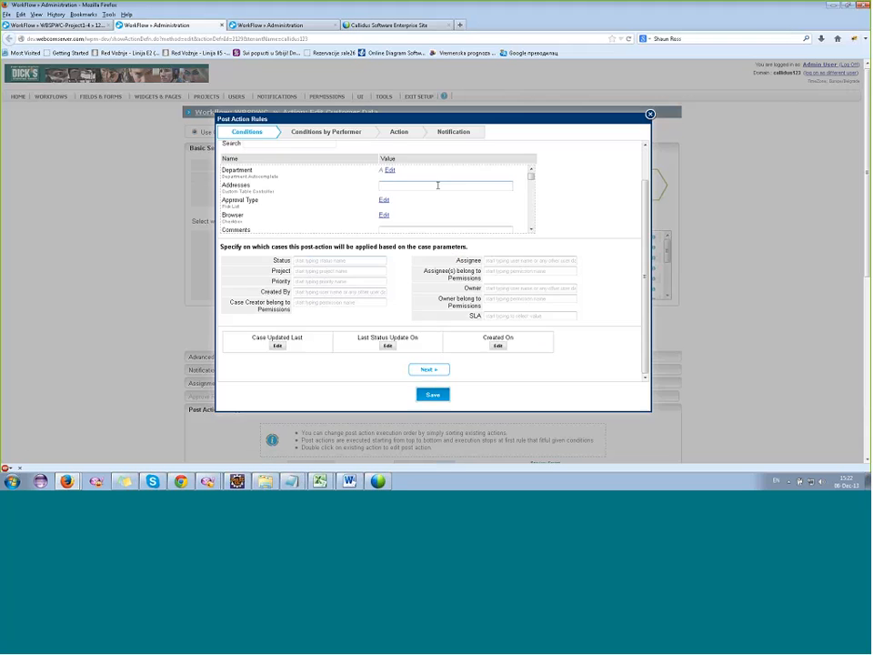
{"action": "left_click_drag", "start_coordinate": [386, 172], "coordinate": [386, 174]}
{"action": "left_click", "coordinate": [398, 132]}
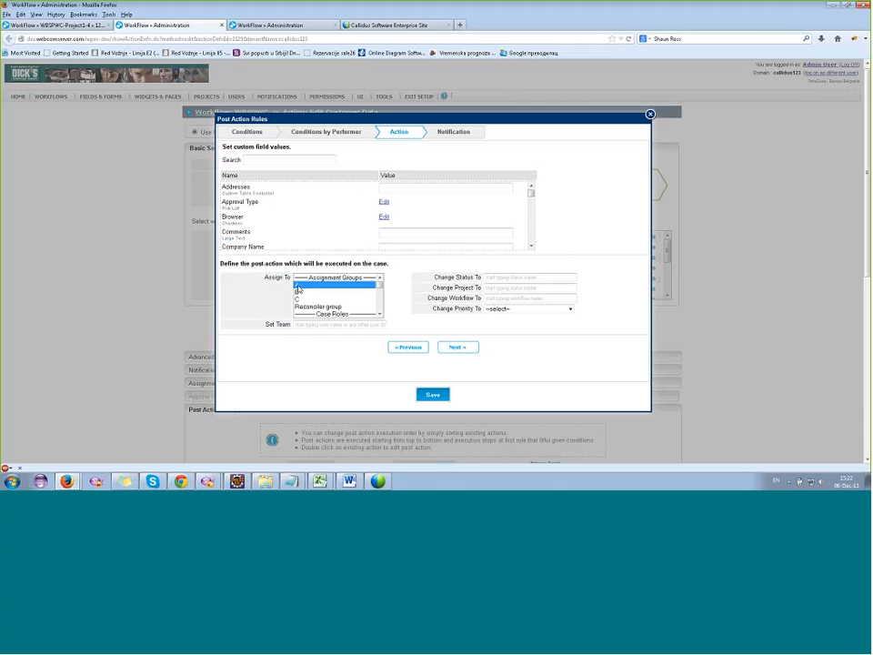
{"action": "left_click", "coordinate": [651, 114]}
Examine the condition and the assignment group of the "Assign to Department B" post action, leaving the rule unsaved.
{"action": "scroll", "coordinate": [329, 238], "scroll_direction": "down", "scroll_amount": 5}
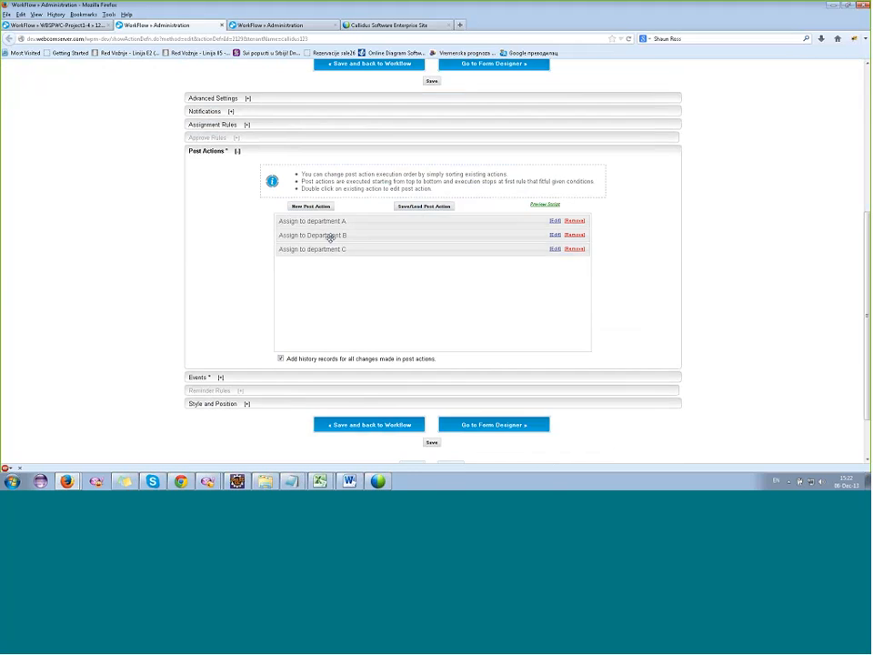
{"action": "double_click", "coordinate": [330, 239]}
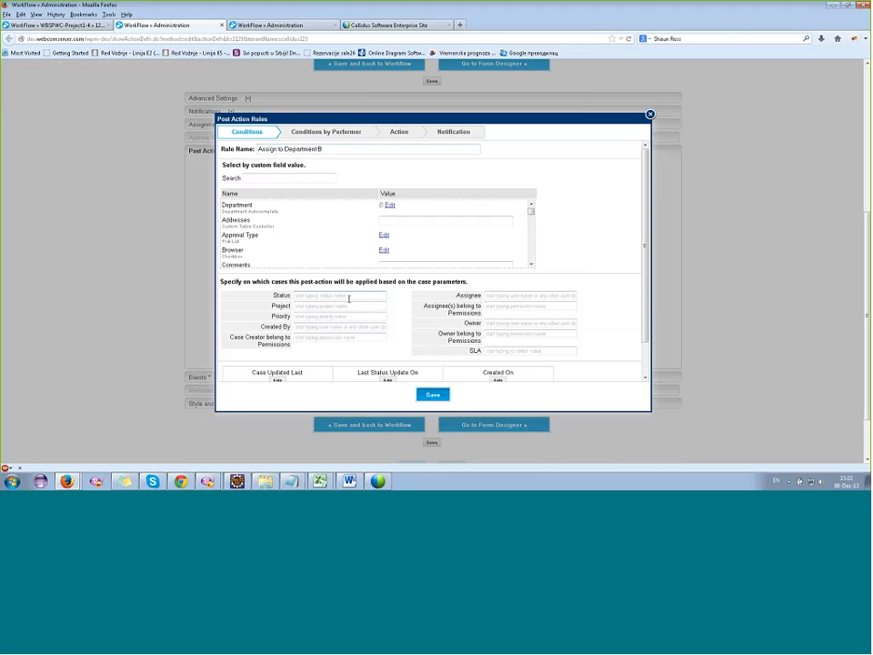
{"action": "scroll", "coordinate": [372, 235], "scroll_direction": "up", "scroll_amount": 1}
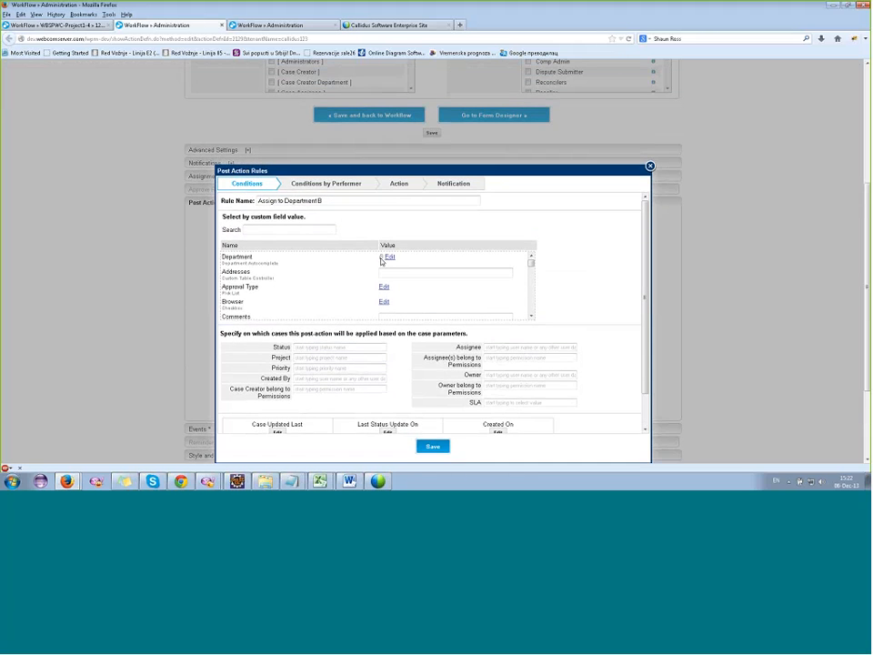
{"action": "left_click", "coordinate": [400, 185]}
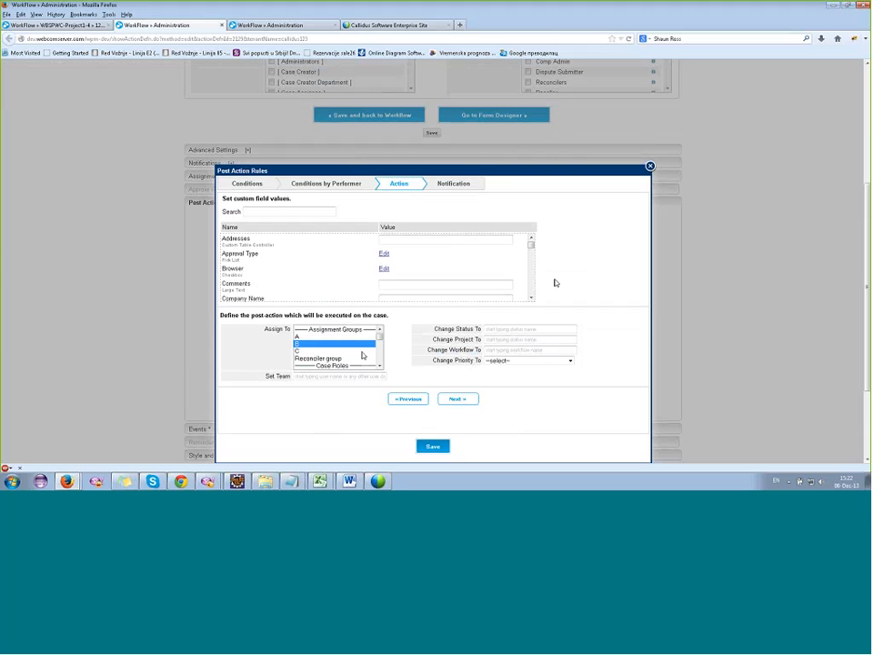
{"action": "left_click", "coordinate": [650, 166]}
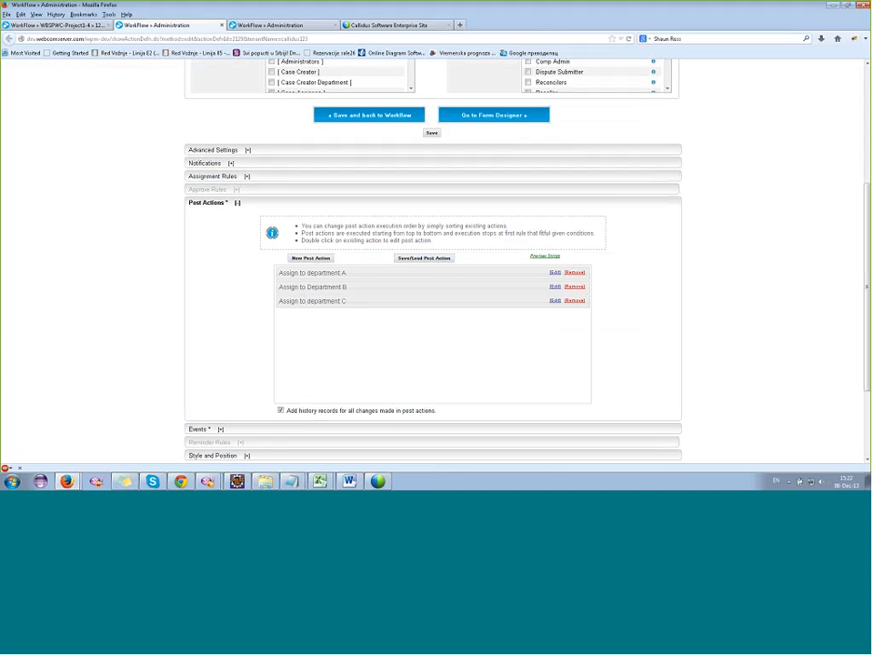
Submit the customer data of case WBSPWC-Project1-4 with the fourth listed customer ID selected.
{"action": "left_click", "coordinate": [40, 30]}
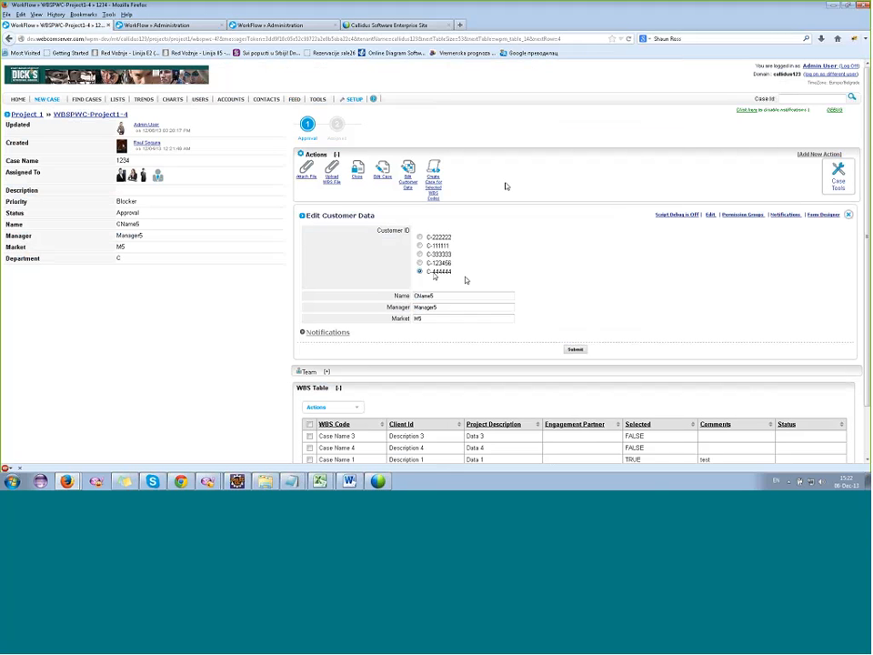
{"action": "left_click", "coordinate": [431, 264]}
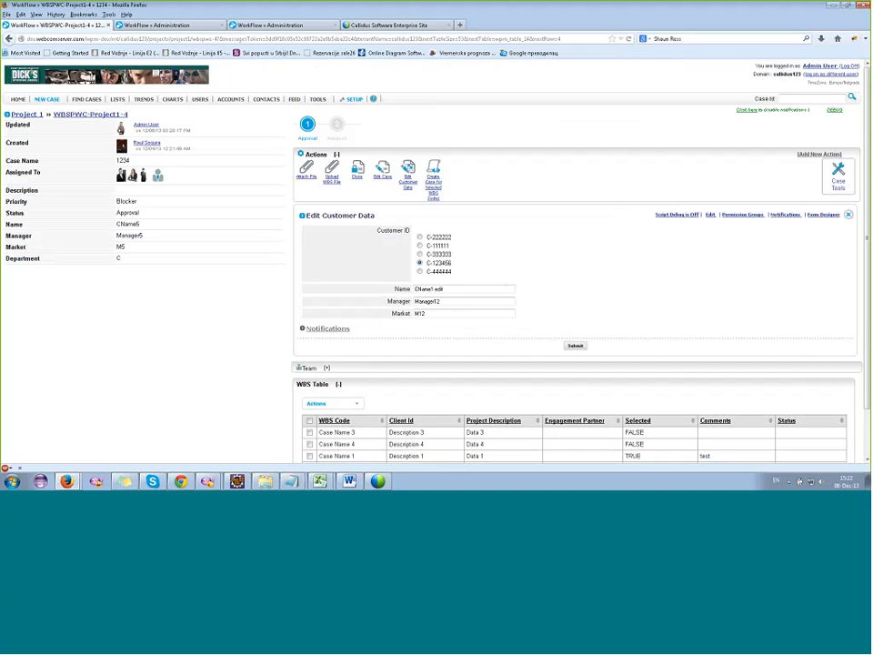
{"action": "left_click", "coordinate": [576, 347]}
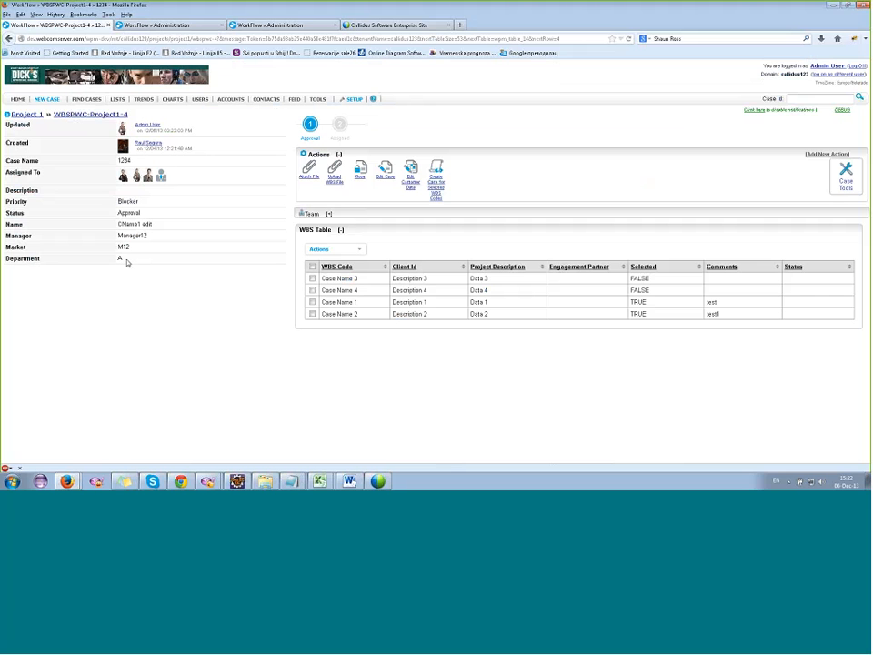
Examine the department and profile of each user assigned to case WBSPWC-Project1-4.
{"action": "mouse_move", "coordinate": [122, 177]}
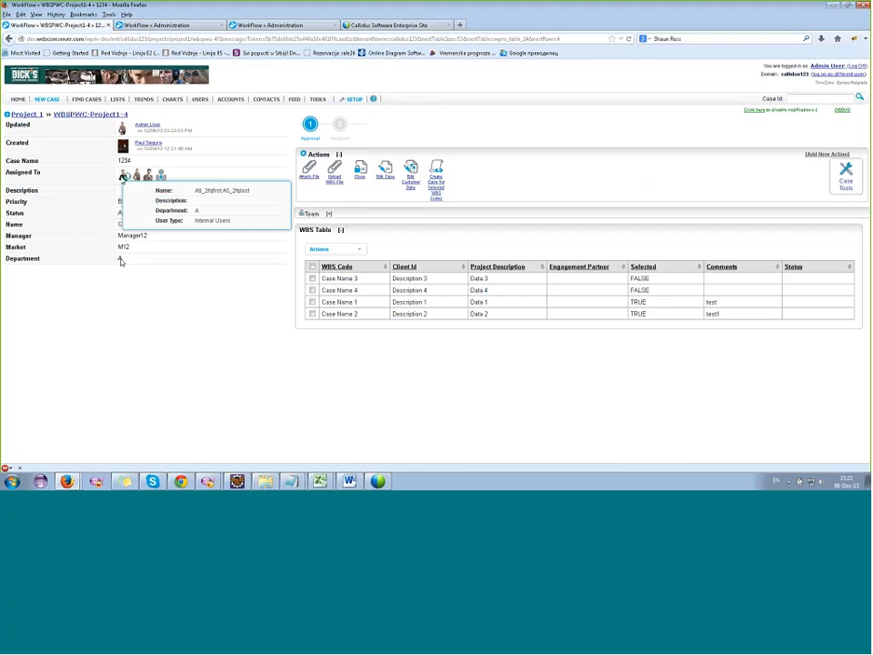
{"action": "double_click", "coordinate": [120, 259]}
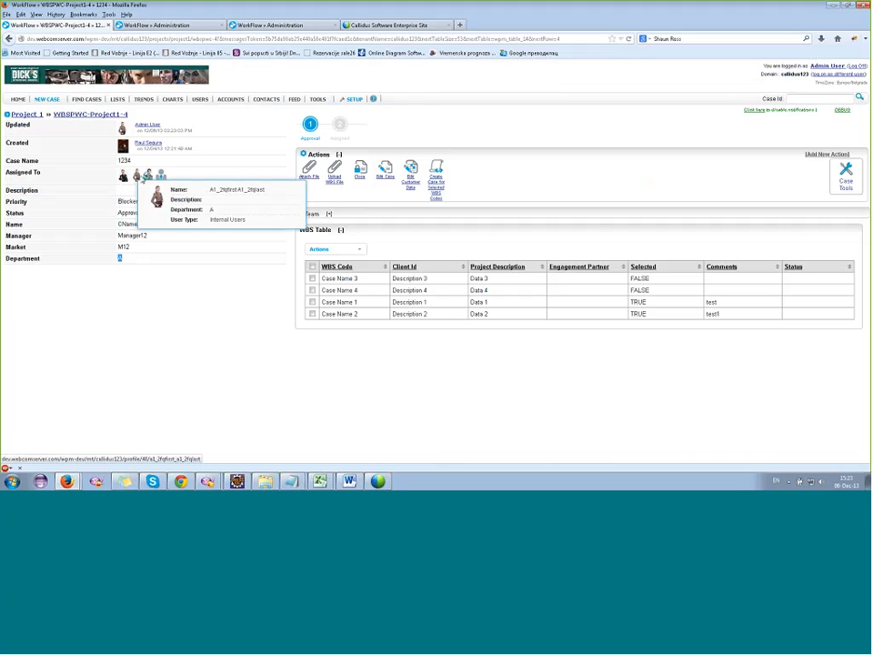
{"action": "mouse_move", "coordinate": [164, 174]}
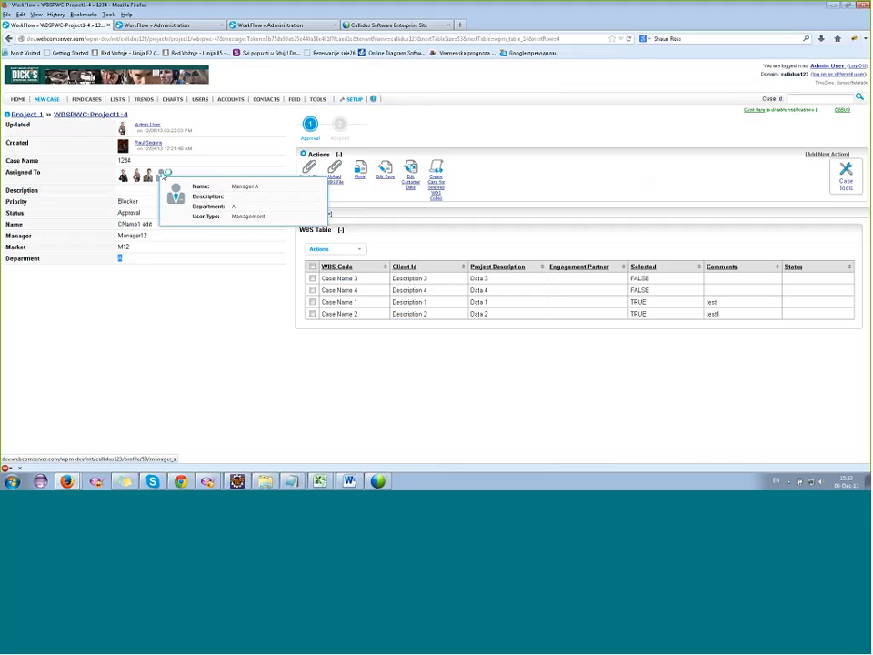
{"action": "left_click", "coordinate": [484, 172]}
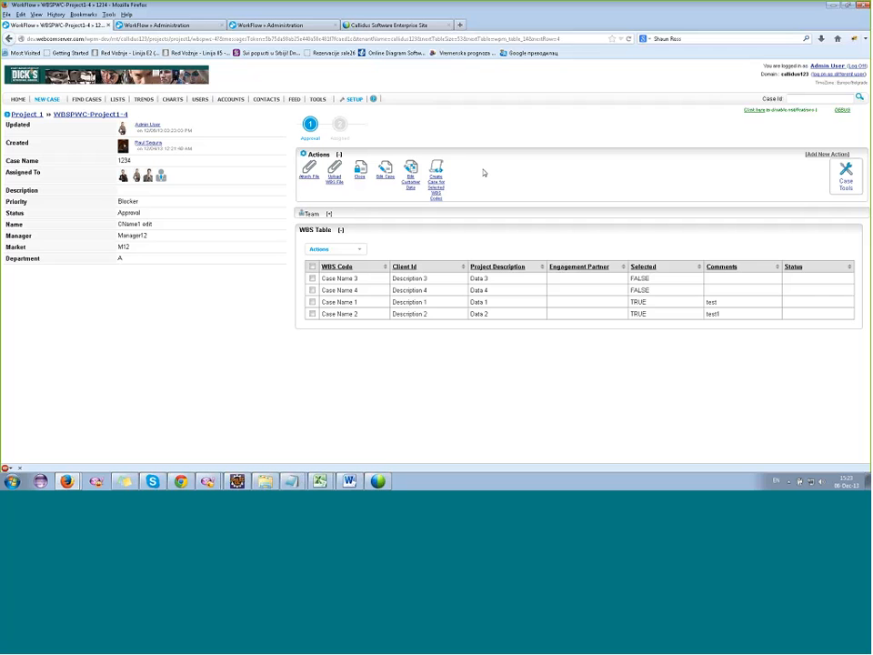
Start a new WBSPWC 3 case and open its create action configuration in a separate tab.
{"action": "mouse_move", "coordinate": [46, 99]}
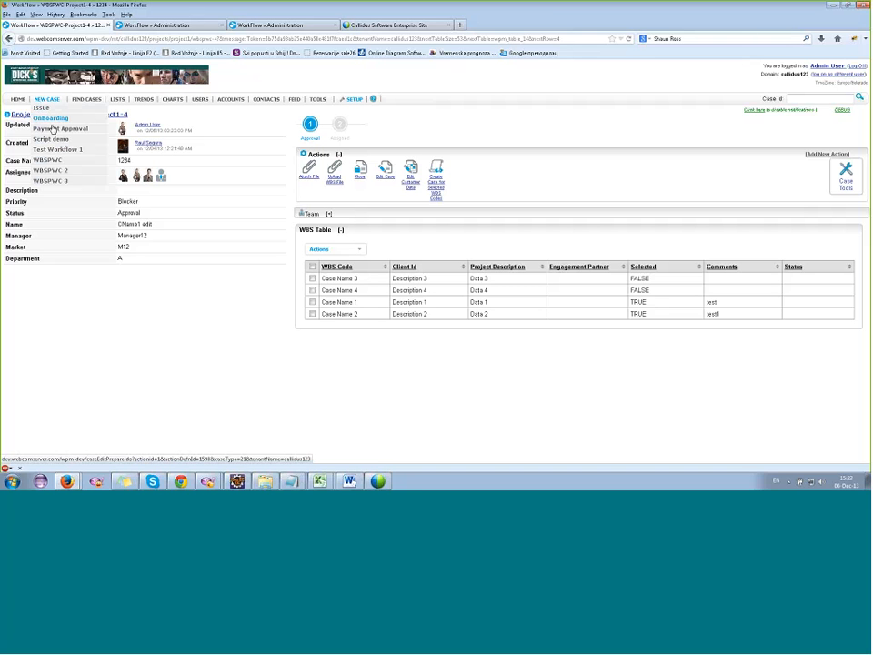
{"action": "left_click", "coordinate": [60, 181]}
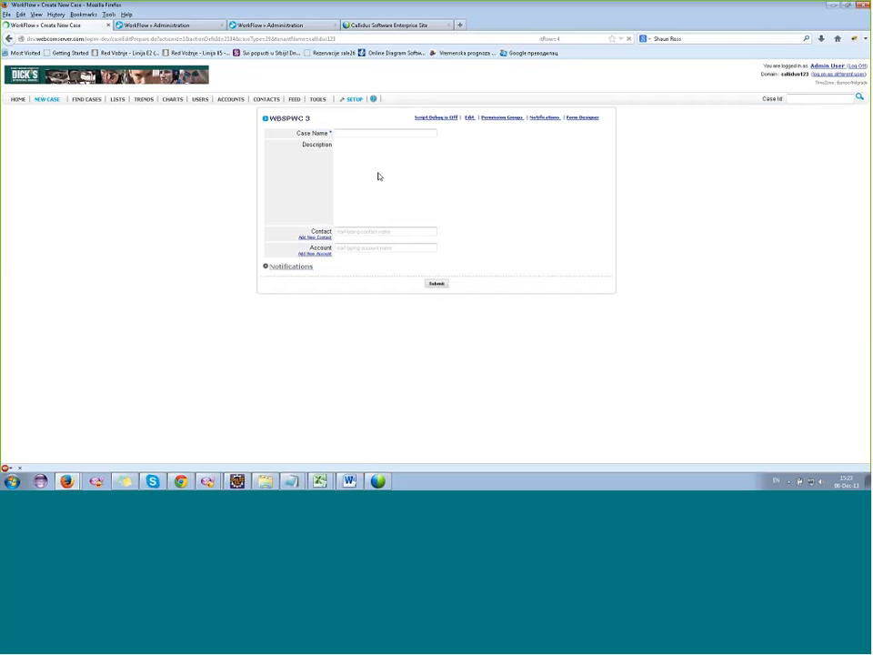
{"action": "right_click", "coordinate": [471, 120]}
{"action": "left_click", "coordinate": [482, 125]}
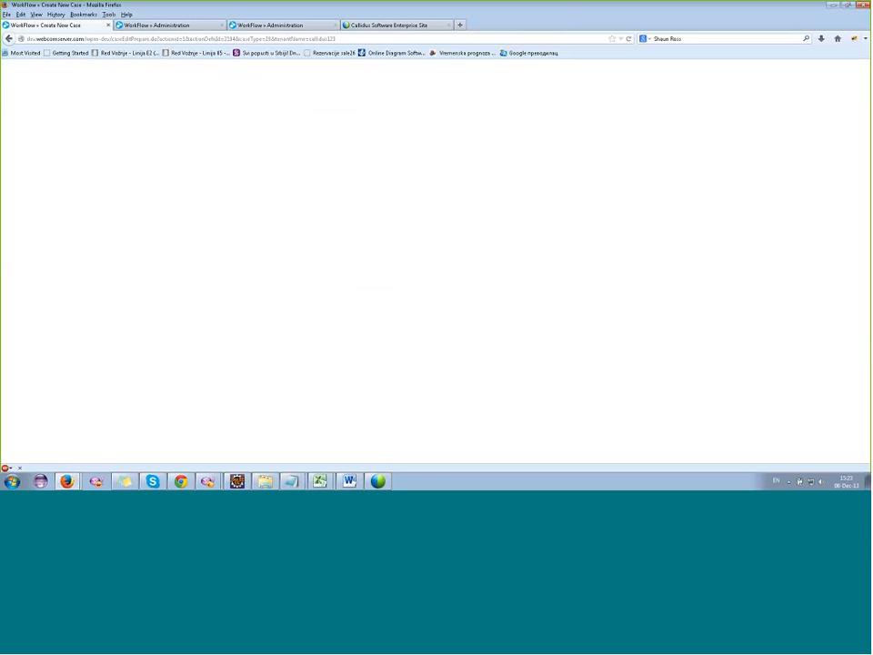
{"action": "left_click", "coordinate": [201, 27]}
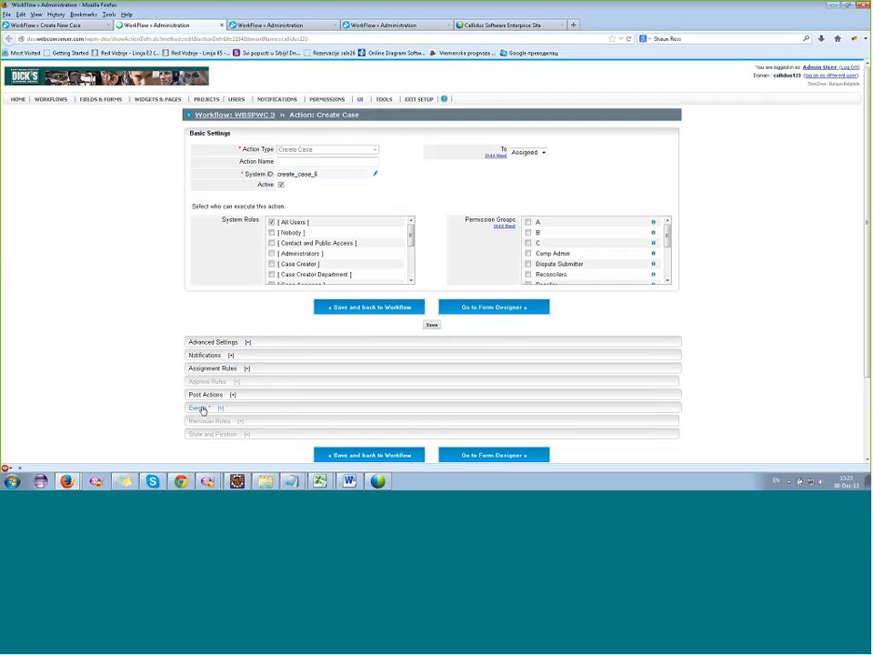
Display the create action's events and open its after-workflow-action script, Assign to users manager, in a separate tab.
{"action": "left_click", "coordinate": [201, 408]}
{"action": "scroll", "coordinate": [301, 340], "scroll_direction": "down", "scroll_amount": 3}
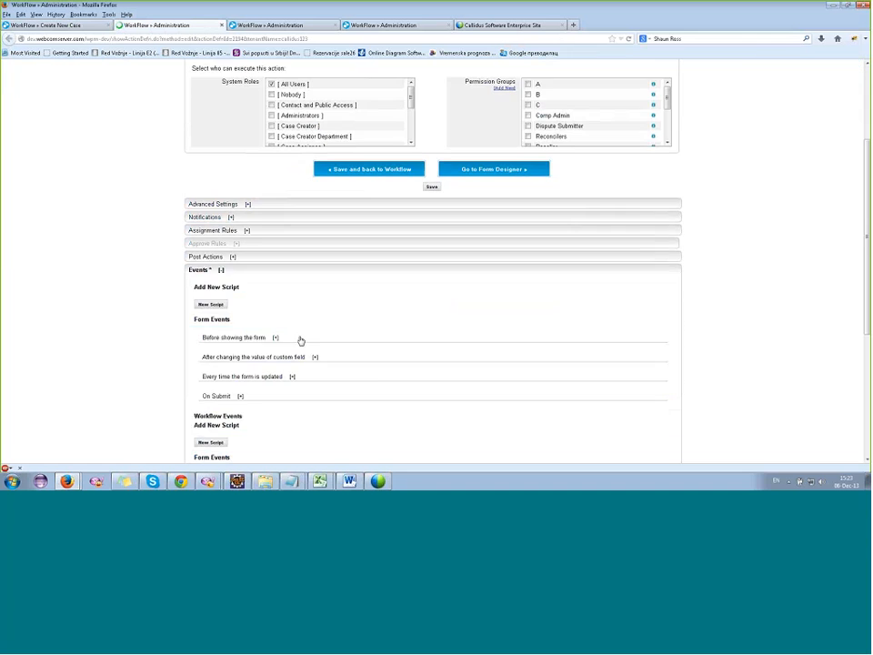
{"action": "scroll", "coordinate": [338, 353], "scroll_direction": "down", "scroll_amount": 3}
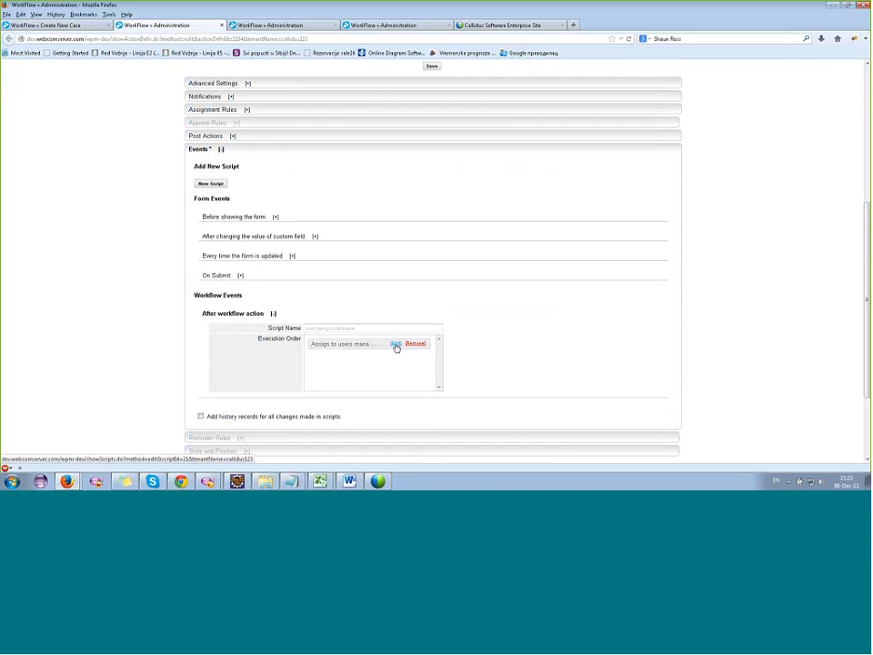
{"action": "right_click", "coordinate": [393, 346]}
{"action": "left_click", "coordinate": [420, 351]}
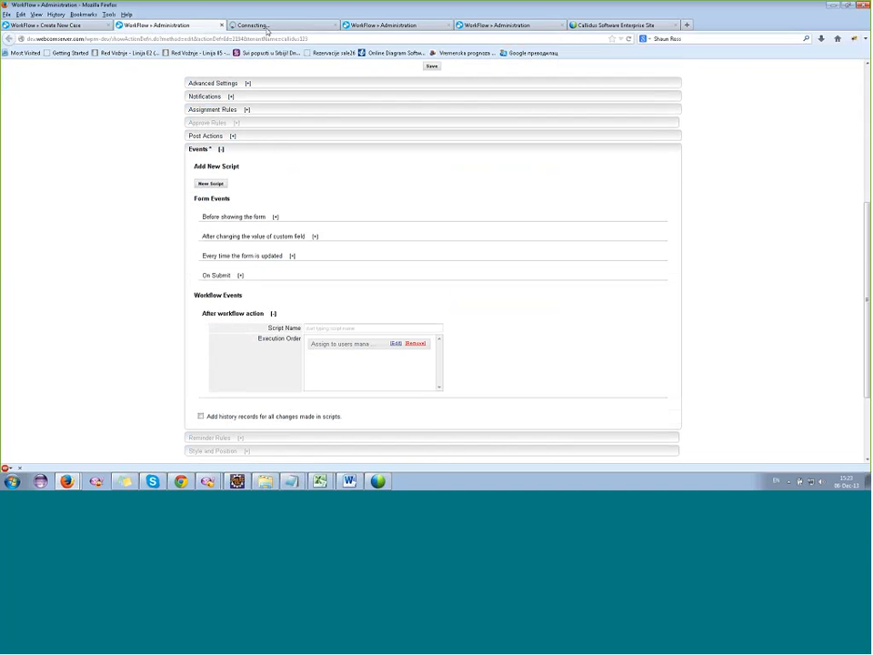
{"action": "left_click", "coordinate": [265, 27]}
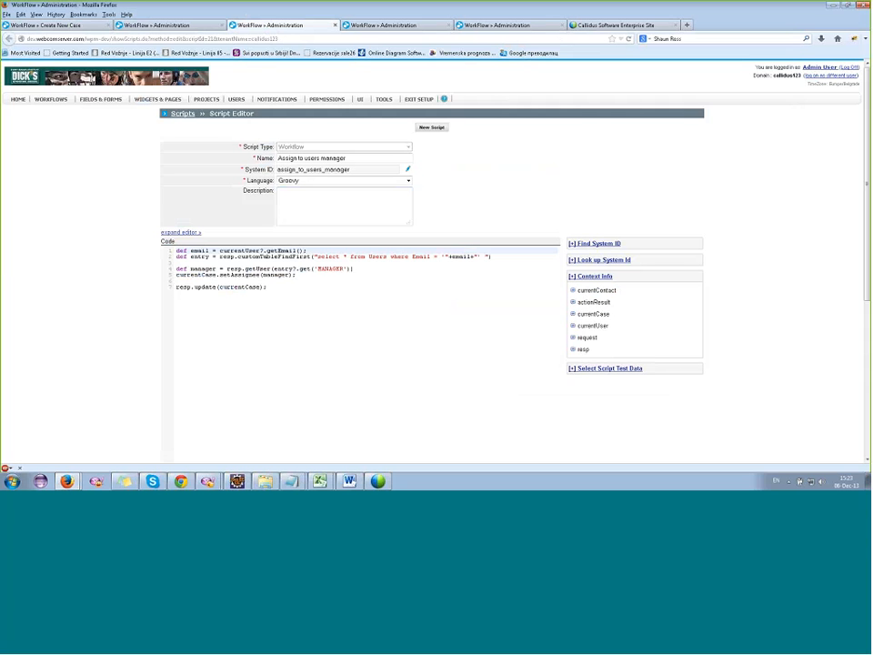
Examine the script line that retrieves the current user's email.
{"action": "left_click", "coordinate": [224, 267]}
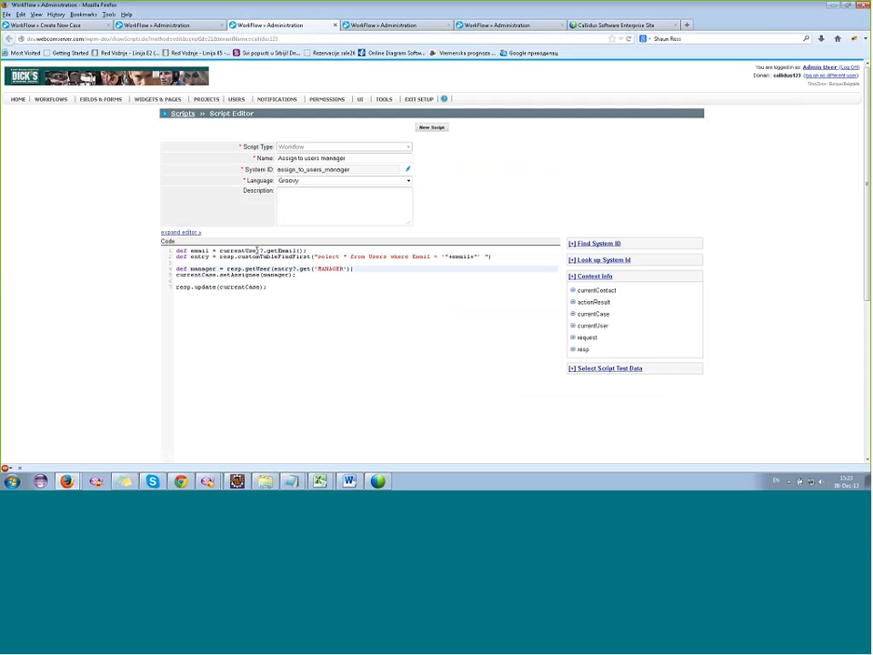
{"action": "double_click", "coordinate": [249, 250]}
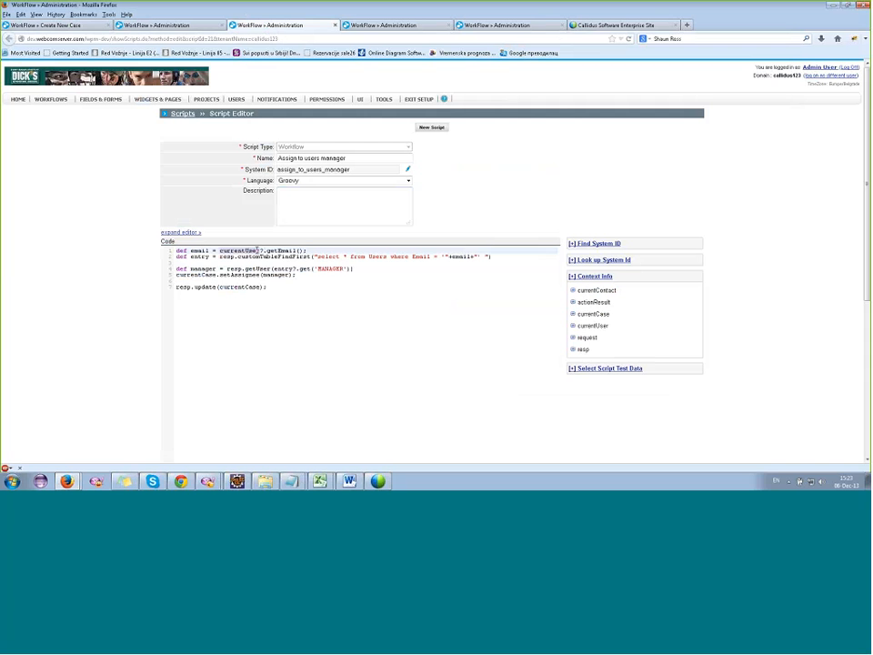
{"action": "double_click", "coordinate": [280, 250]}
Open the custom tables in a separate tab and display the entries of the Users table.
{"action": "mouse_move", "coordinate": [393, 99]}
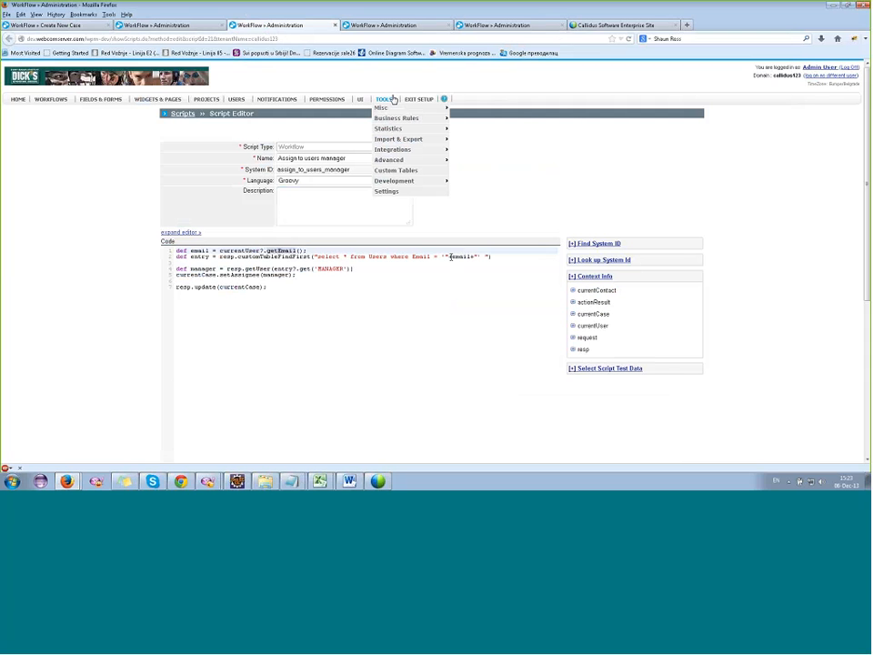
{"action": "right_click", "coordinate": [398, 175]}
{"action": "left_click", "coordinate": [438, 179]}
{"action": "left_click", "coordinate": [382, 28]}
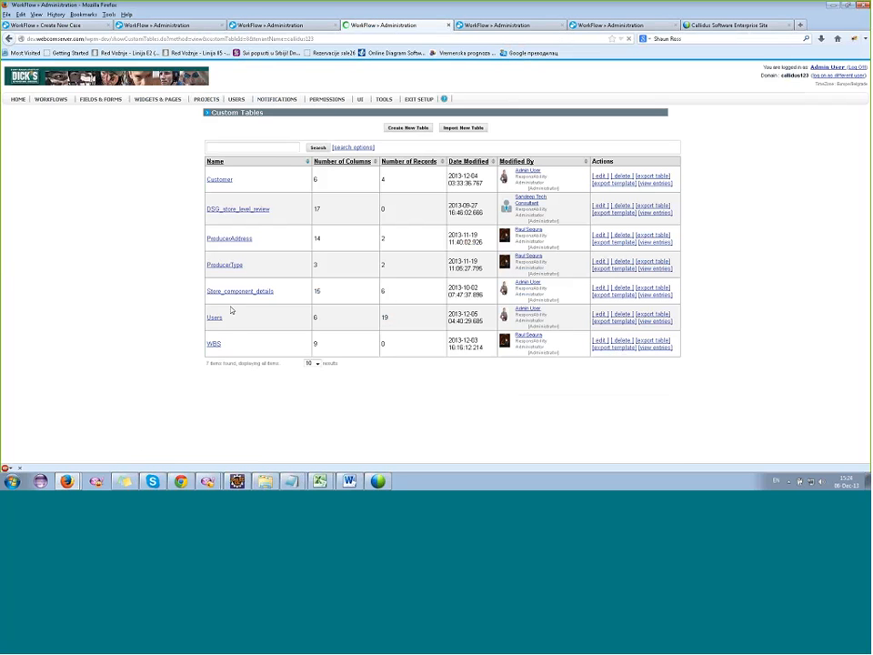
{"action": "left_click", "coordinate": [215, 317]}
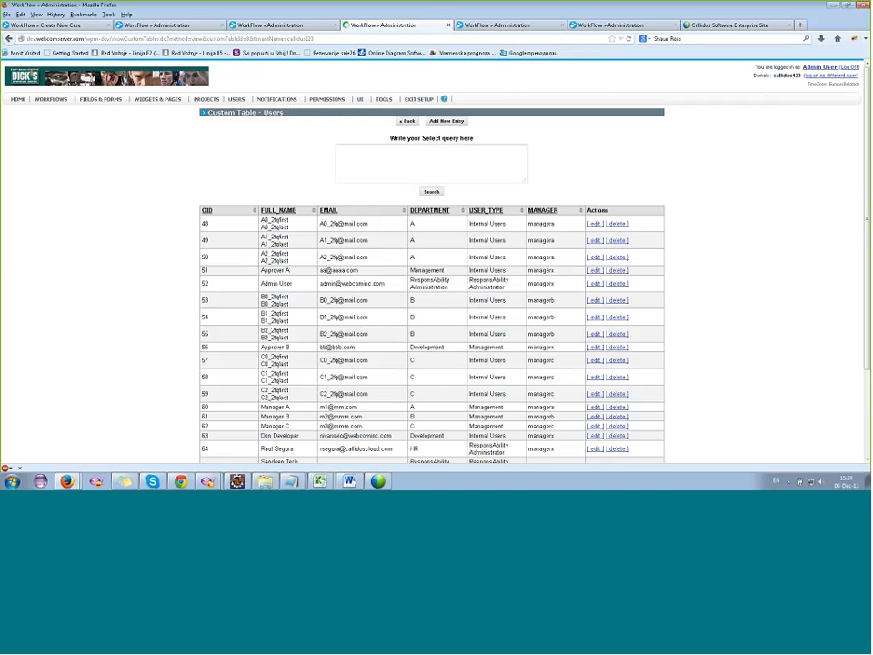
Return to the Assign to users manager script and examine its select query on the Users table by email.
{"action": "left_click", "coordinate": [243, 27]}
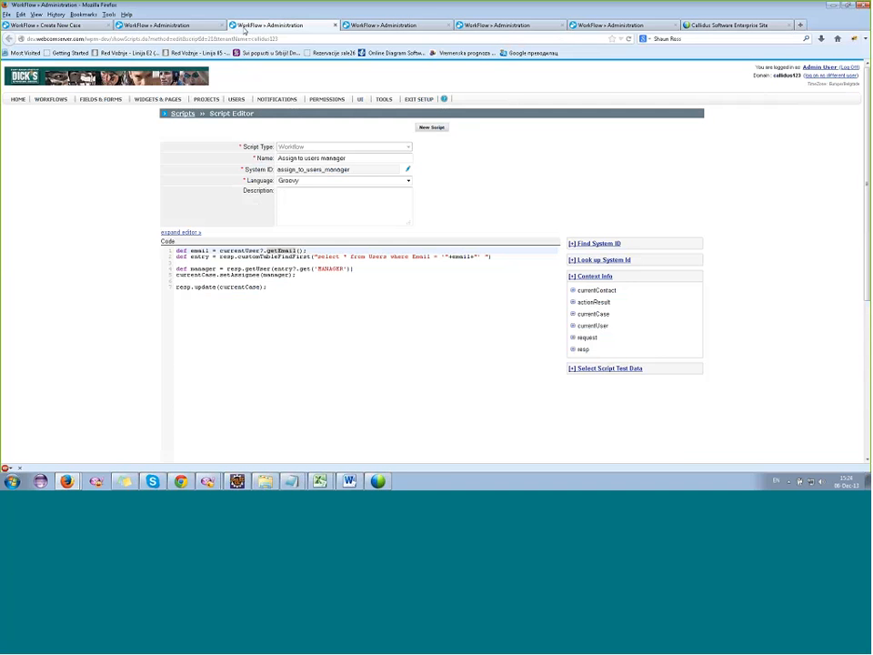
{"action": "left_click", "coordinate": [326, 256]}
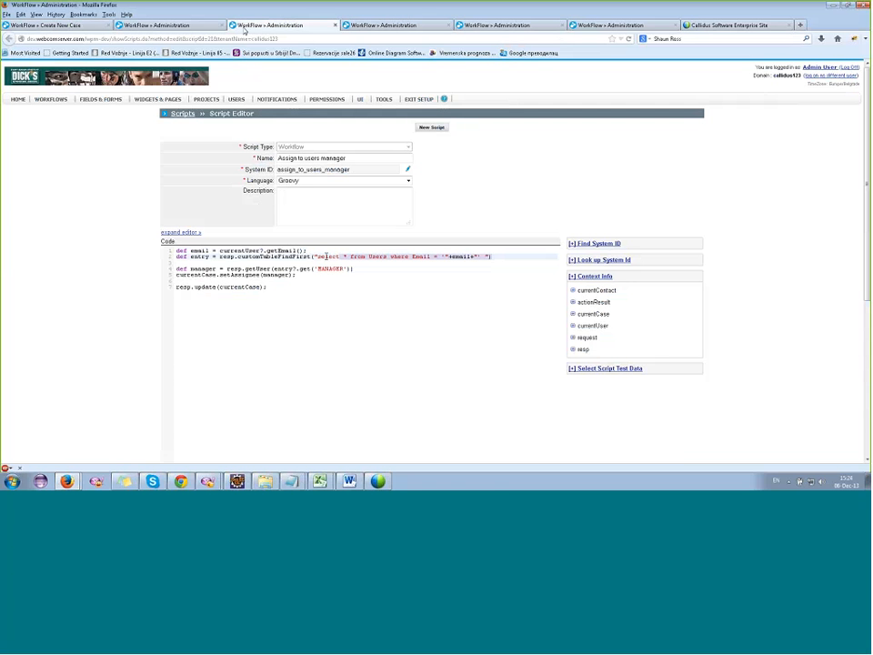
{"action": "left_click", "coordinate": [313, 256]}
{"action": "left_click", "coordinate": [443, 256]}
{"action": "type", "text": "'"}
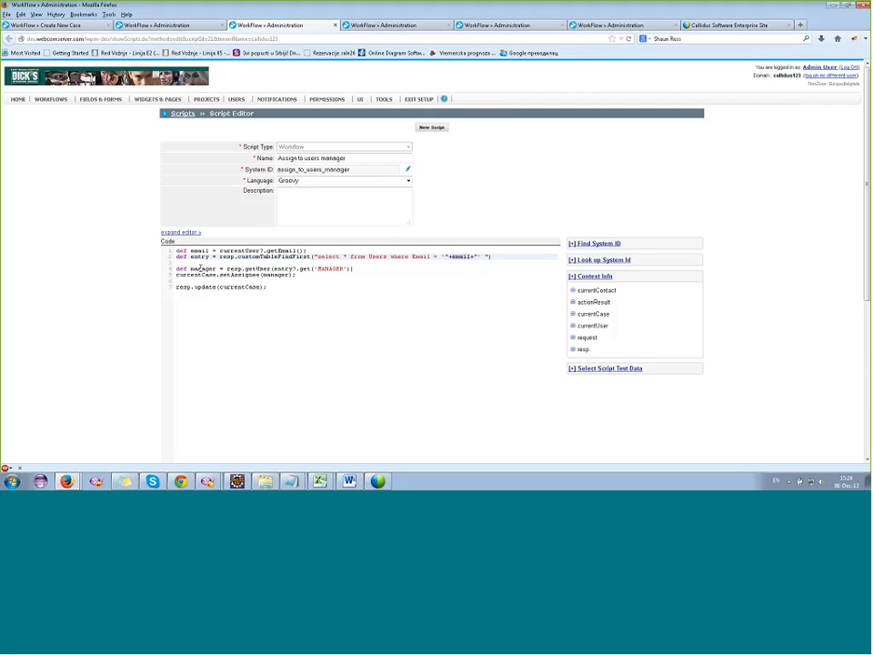
Check the script's context info for currentContact and open the online help at help.webcomserver.com in a new tab.
{"action": "left_click", "coordinate": [597, 291]}
{"action": "left_click", "coordinate": [599, 292]}
{"action": "left_click", "coordinate": [804, 24]}
{"action": "type", "text": "help.webcomserver.com/"}
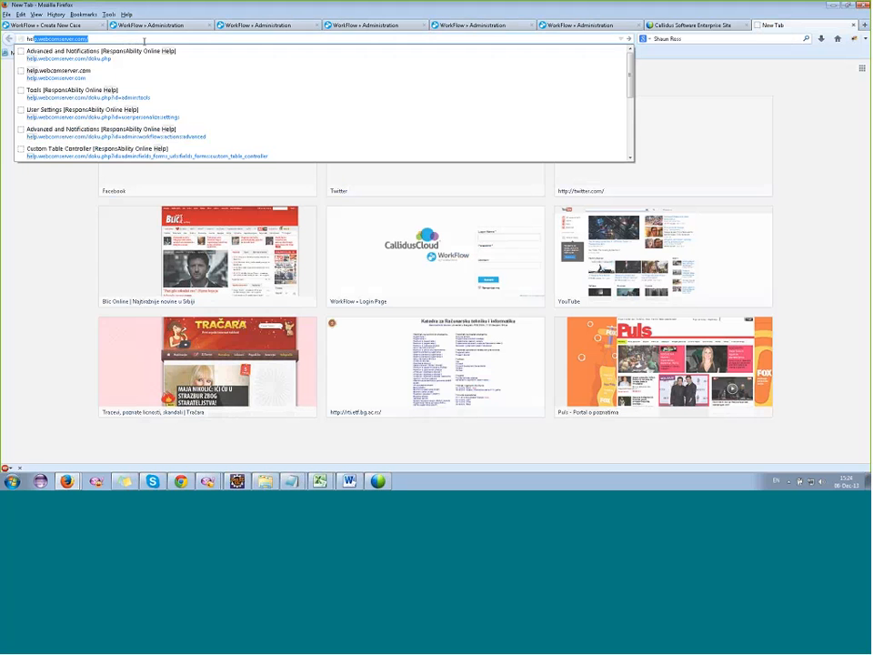
{"action": "key", "text": "Return"}
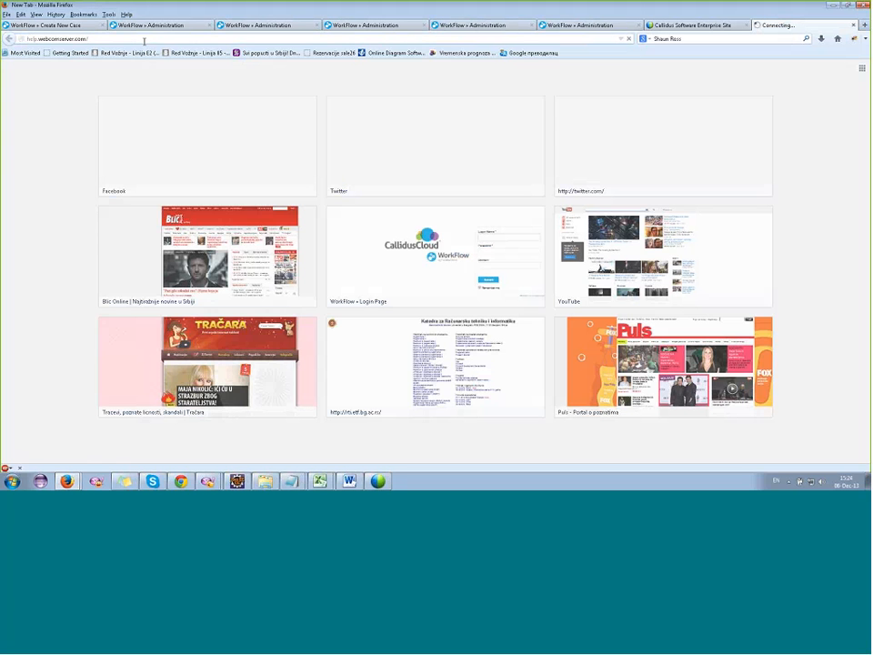
Return to the Assign to users manager script and dismiss the VPN Client notice.
{"action": "left_click", "coordinate": [168, 23]}
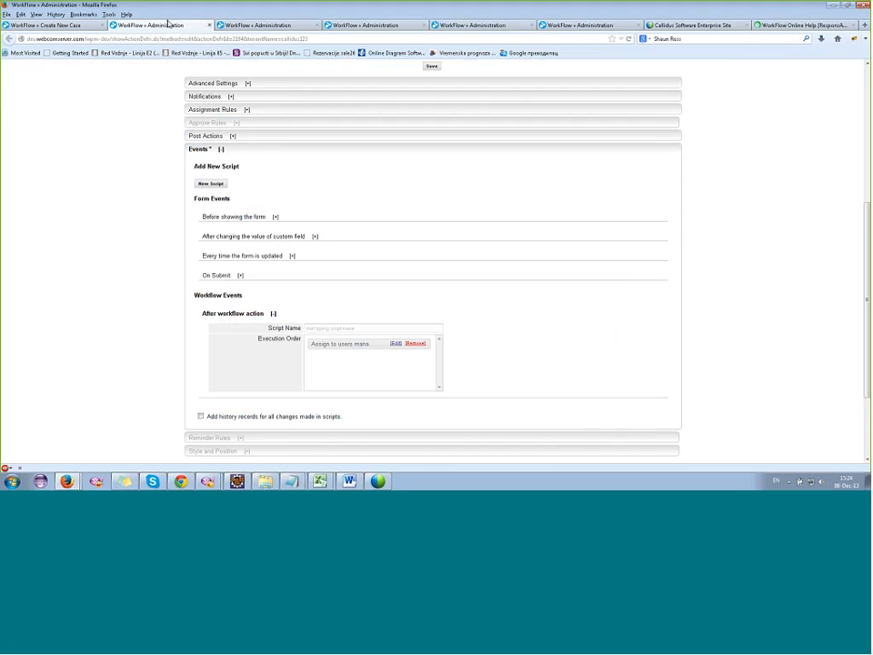
{"action": "key", "text": "ctrl+Tab"}
{"action": "left_click", "coordinate": [258, 297]}
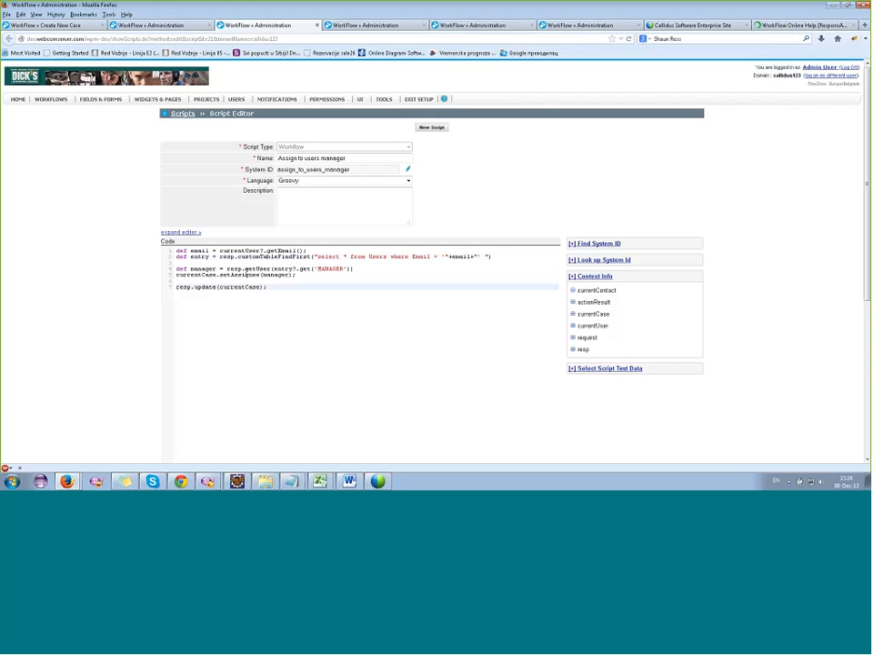
{"action": "left_click", "coordinate": [267, 250]}
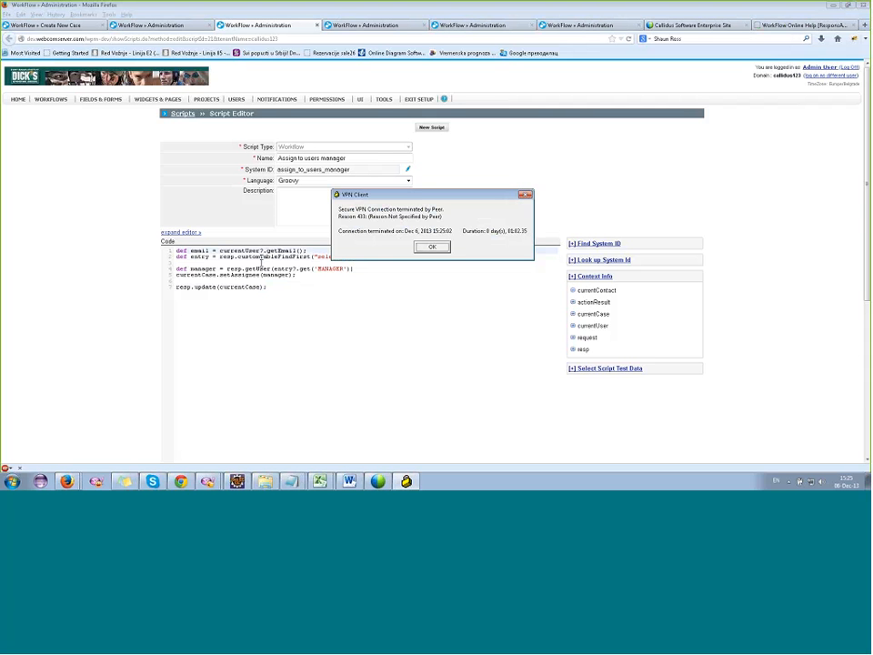
{"action": "left_click", "coordinate": [431, 249]}
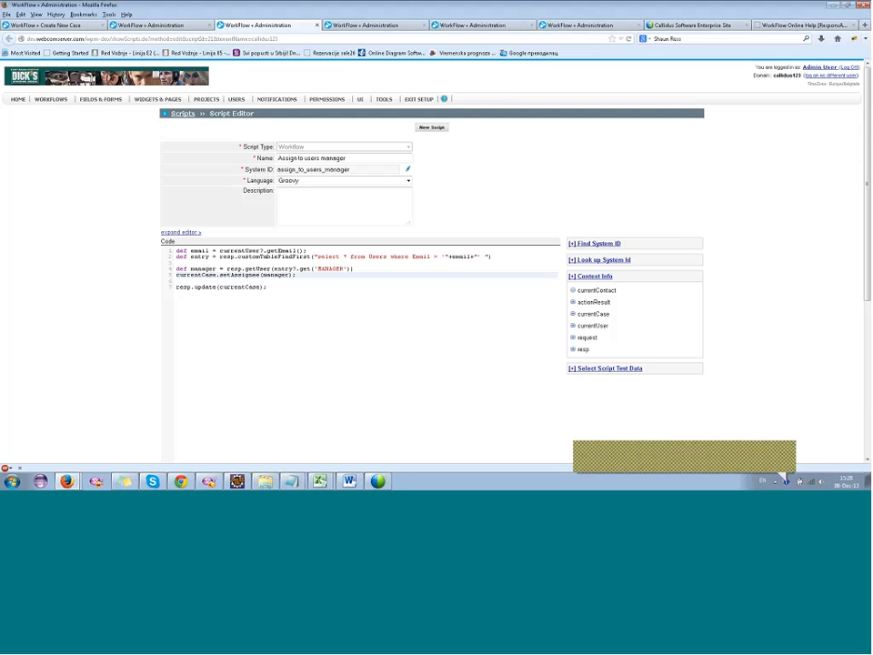
Examine the script lines that look up the MANAGER user and set the case assignee, leaving the script editor without saving.
{"action": "left_click", "coordinate": [321, 285]}
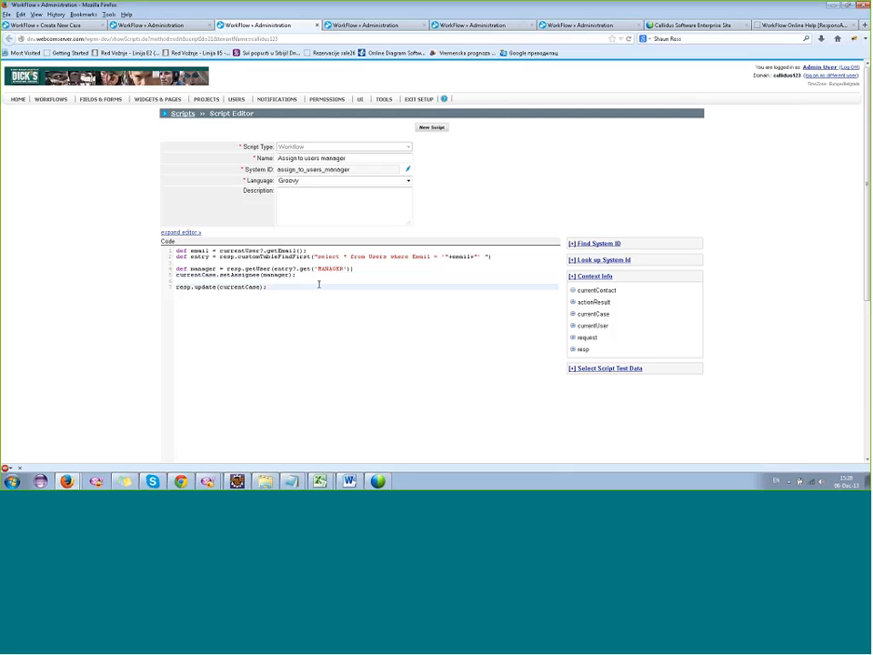
{"action": "left_click", "coordinate": [331, 275]}
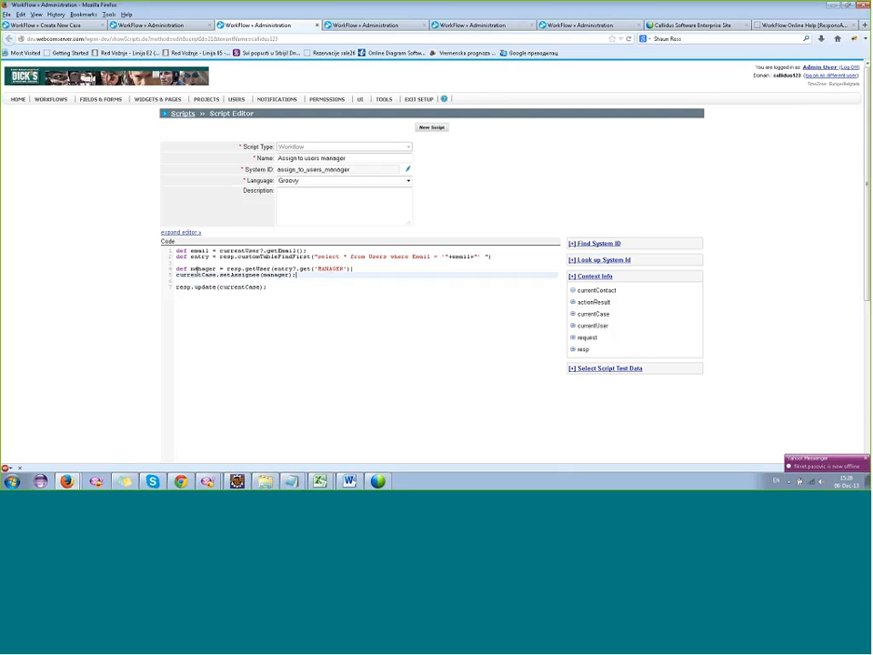
{"action": "double_click", "coordinate": [333, 269]}
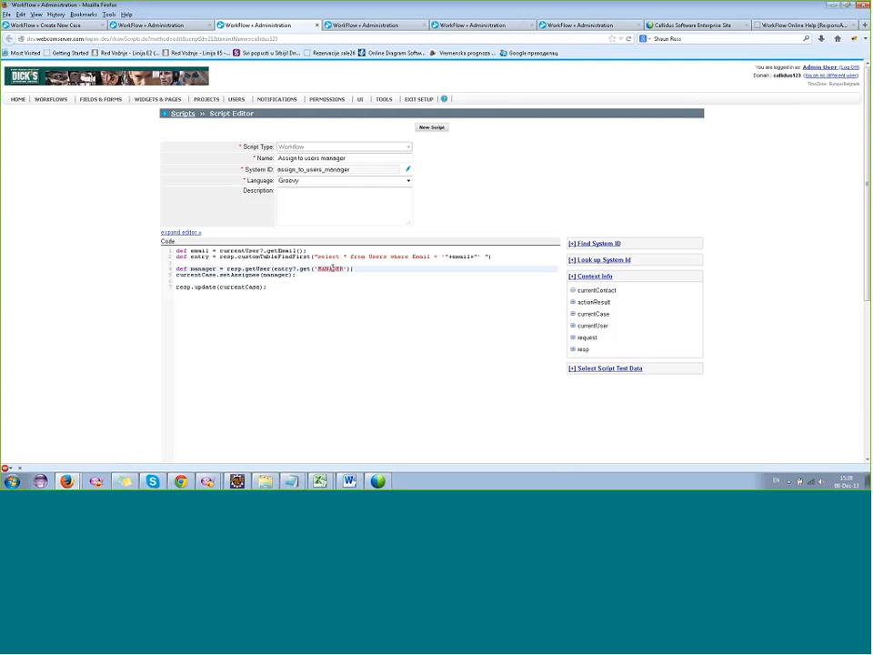
{"action": "left_click", "coordinate": [193, 270]}
{"action": "double_click", "coordinate": [194, 269]}
{"action": "left_click", "coordinate": [228, 278]}
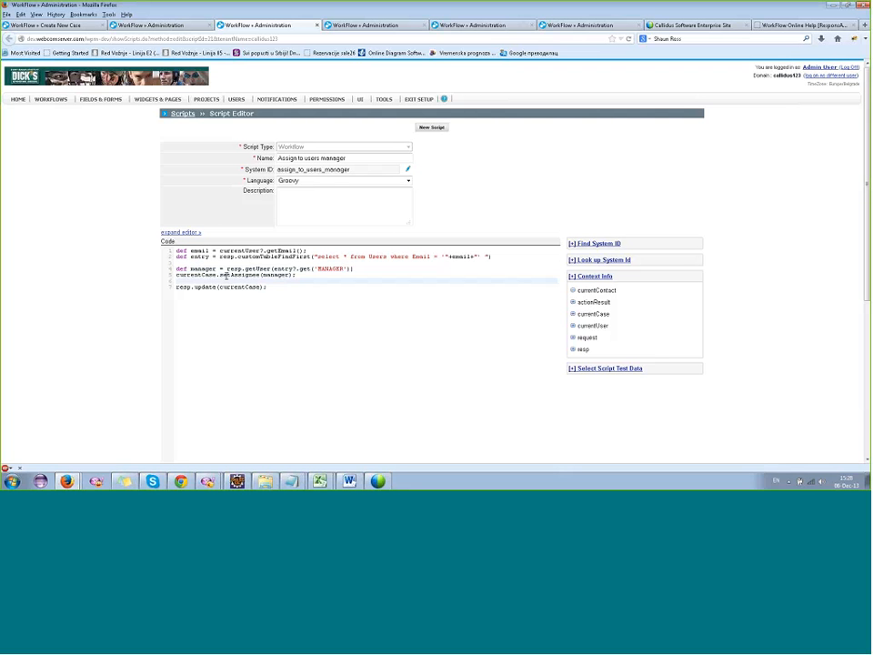
{"action": "left_click", "coordinate": [245, 274]}
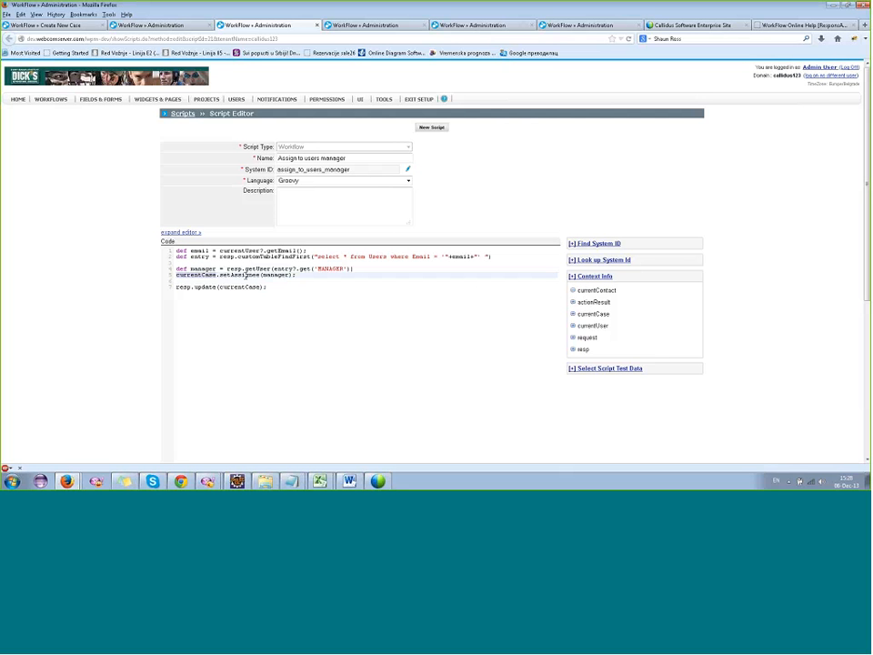
{"action": "double_click", "coordinate": [245, 274]}
{"action": "left_click", "coordinate": [274, 275]}
{"action": "scroll", "coordinate": [362, 392], "scroll_direction": "down", "scroll_amount": 5}
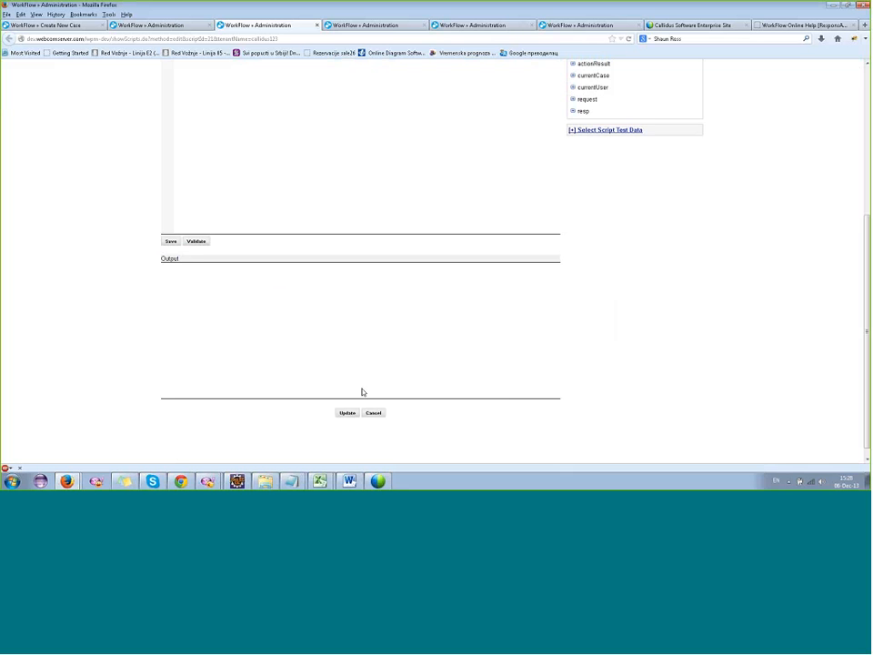
{"action": "scroll", "coordinate": [362, 393], "scroll_direction": "down", "scroll_amount": 1}
{"action": "left_click", "coordinate": [373, 403]}
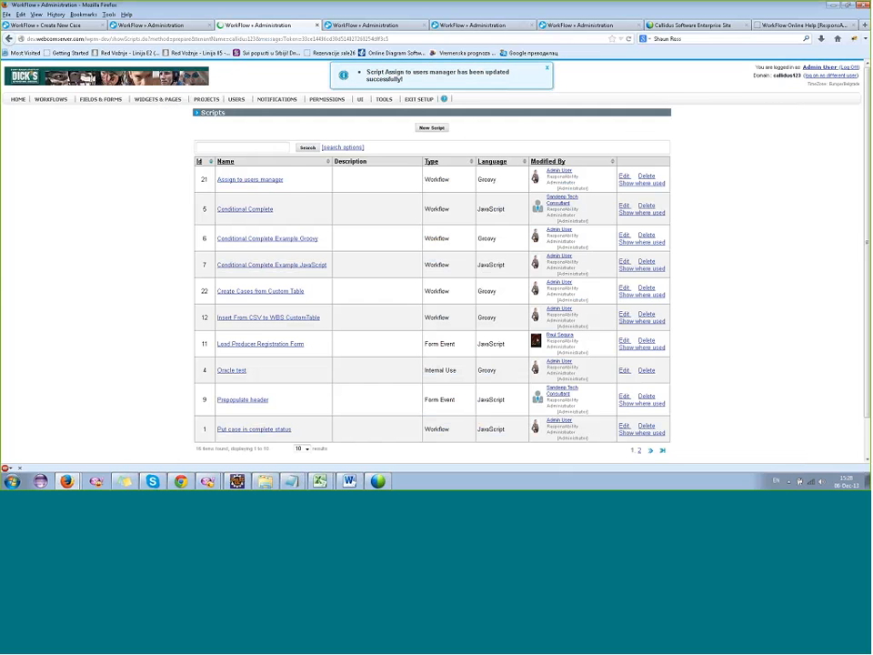
Create the WBSPWC 3 case with the case name "test".
{"action": "left_click", "coordinate": [57, 25]}
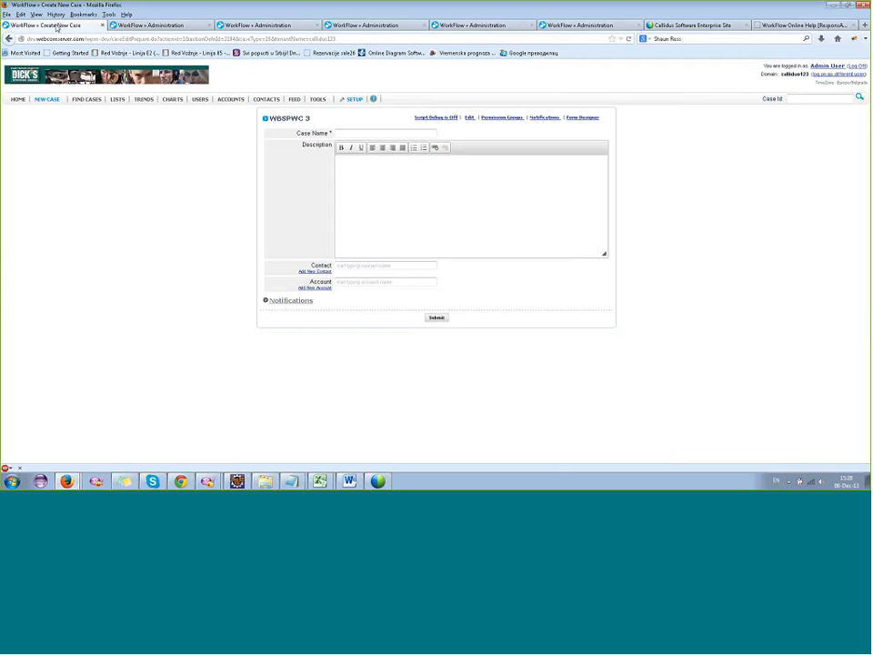
{"action": "left_click", "coordinate": [339, 133]}
{"action": "type", "text": "test"}
{"action": "left_click", "coordinate": [438, 317]}
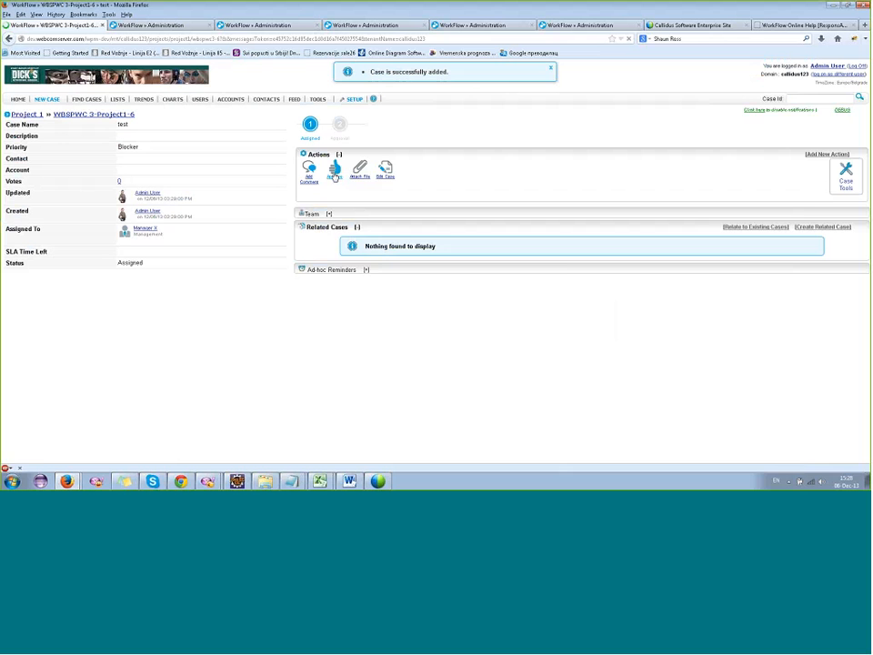
Start the Approve action on the test case and open that action's settings in a new tab.
{"action": "left_click", "coordinate": [334, 171]}
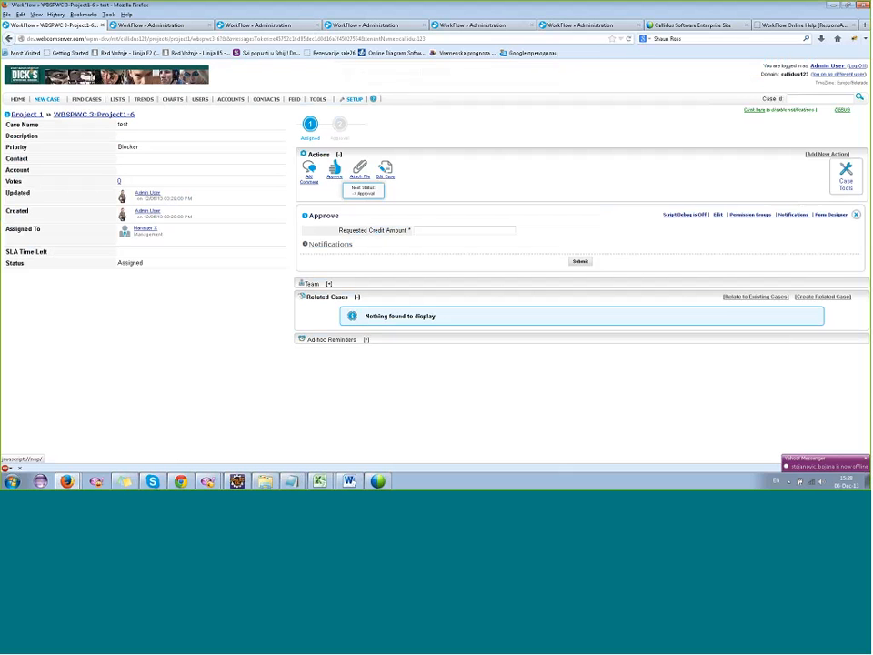
{"action": "right_click", "coordinate": [719, 214]}
{"action": "left_click", "coordinate": [735, 221]}
{"action": "left_click", "coordinate": [137, 26]}
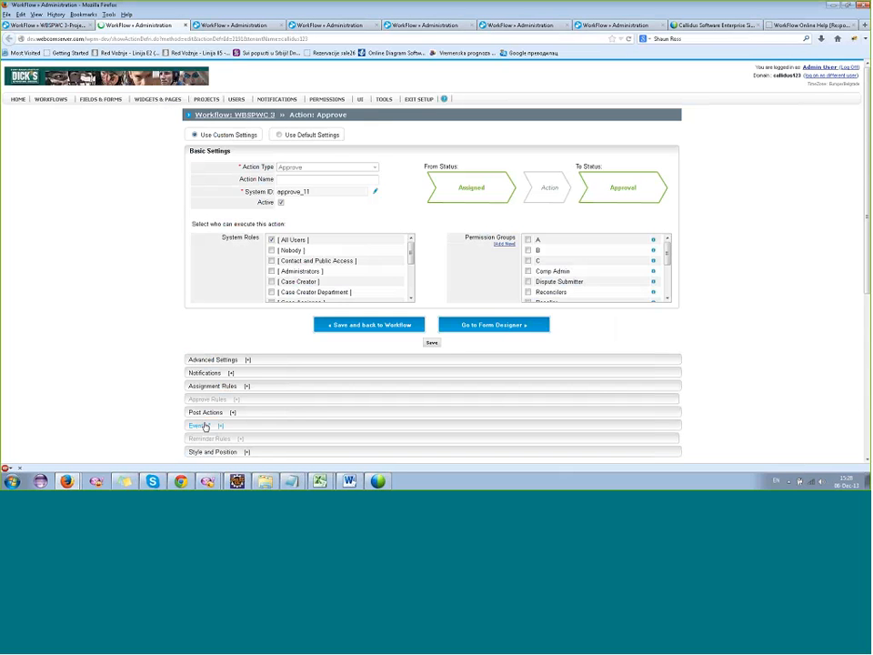
Open the Requested Credit Amount script from the Approve action's after-workflow-action event in a new tab.
{"action": "left_click", "coordinate": [211, 425]}
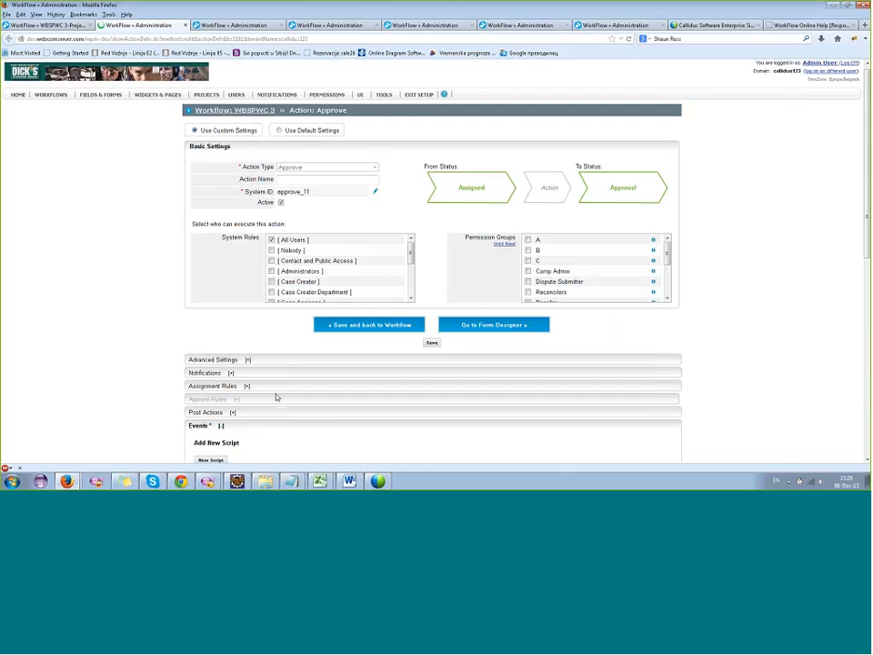
{"action": "scroll", "coordinate": [274, 397], "scroll_direction": "down", "scroll_amount": 3}
{"action": "scroll", "coordinate": [298, 395], "scroll_direction": "down", "scroll_amount": 1}
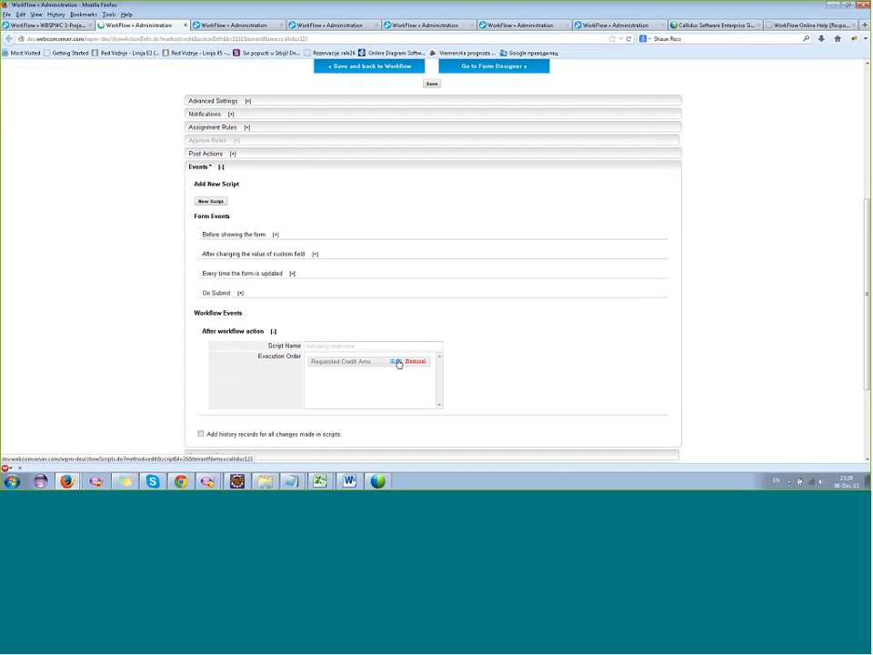
{"action": "right_click", "coordinate": [398, 362]}
{"action": "left_click", "coordinate": [403, 366]}
{"action": "left_click", "coordinate": [198, 26]}
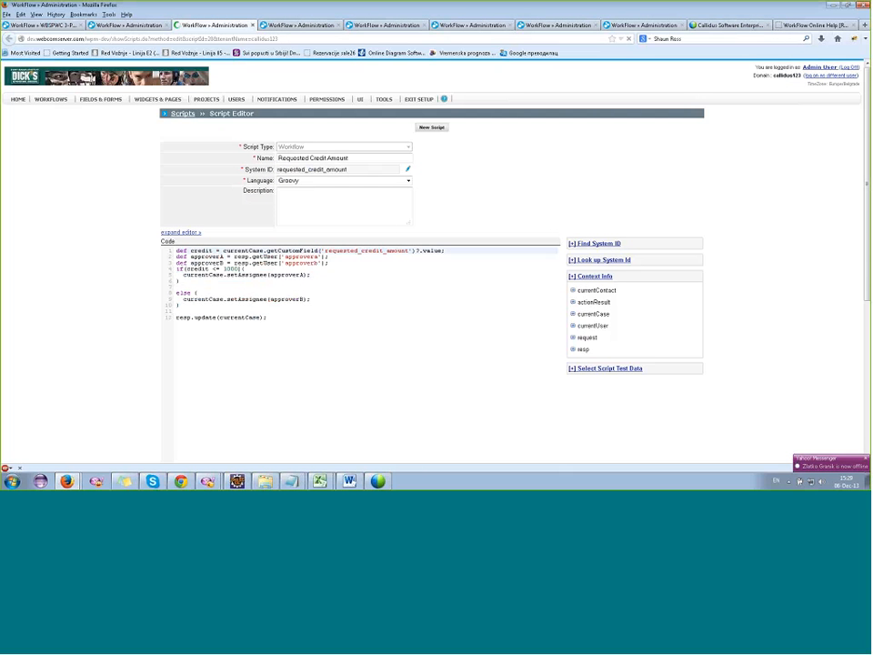
Examine the script's requested_credit_amount field, approver lookups, 1000 credit condition, both setAssignee lines and the final case update.
{"action": "double_click", "coordinate": [318, 250]}
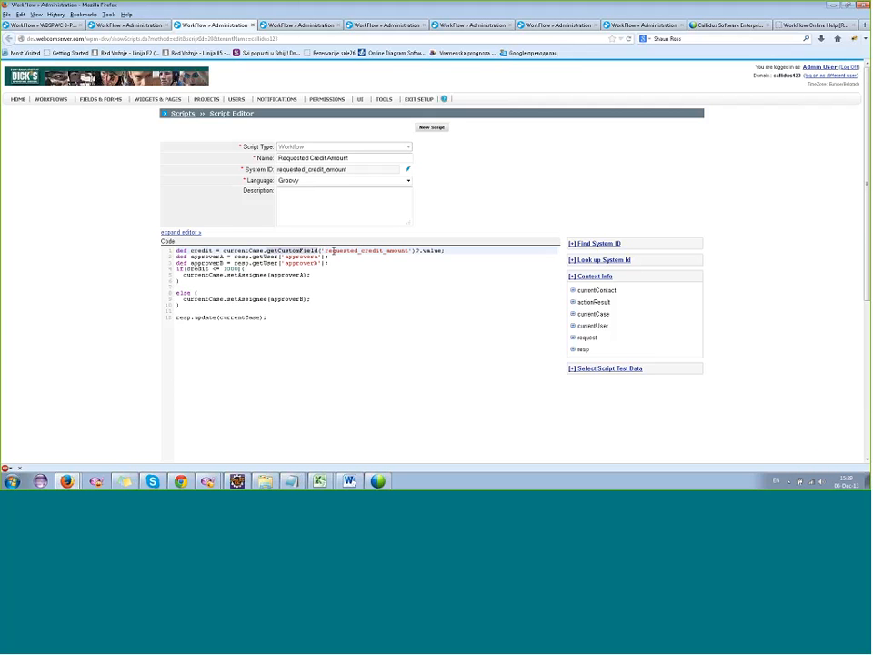
{"action": "left_click", "coordinate": [333, 262]}
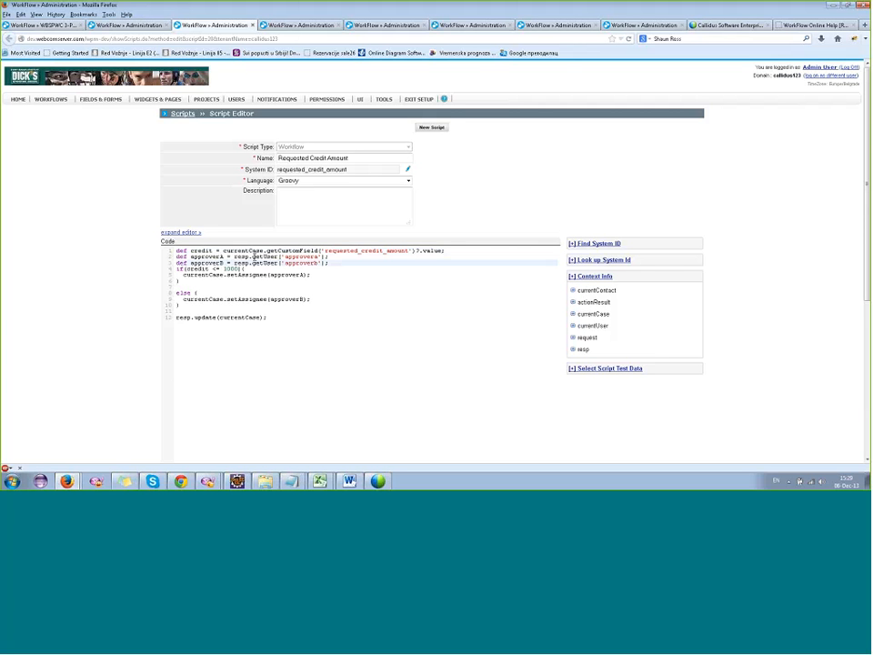
{"action": "double_click", "coordinate": [301, 258]}
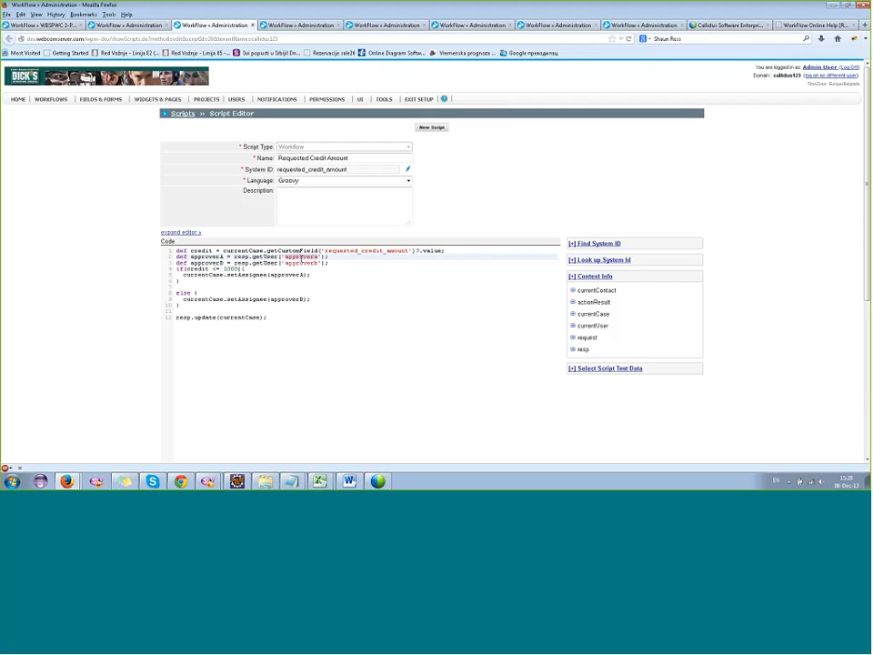
{"action": "double_click", "coordinate": [301, 263]}
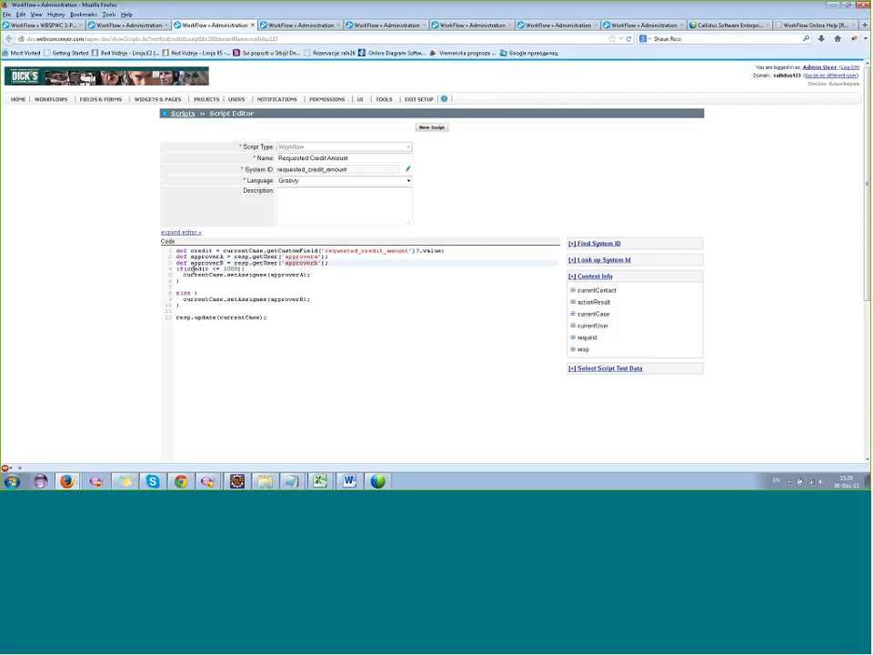
{"action": "double_click", "coordinate": [228, 268]}
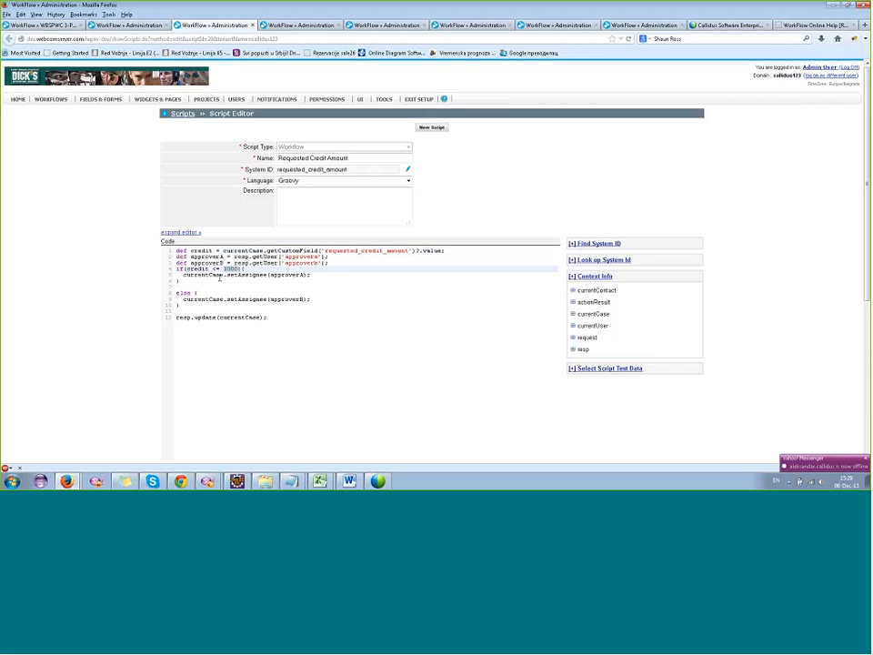
{"action": "double_click", "coordinate": [283, 275]}
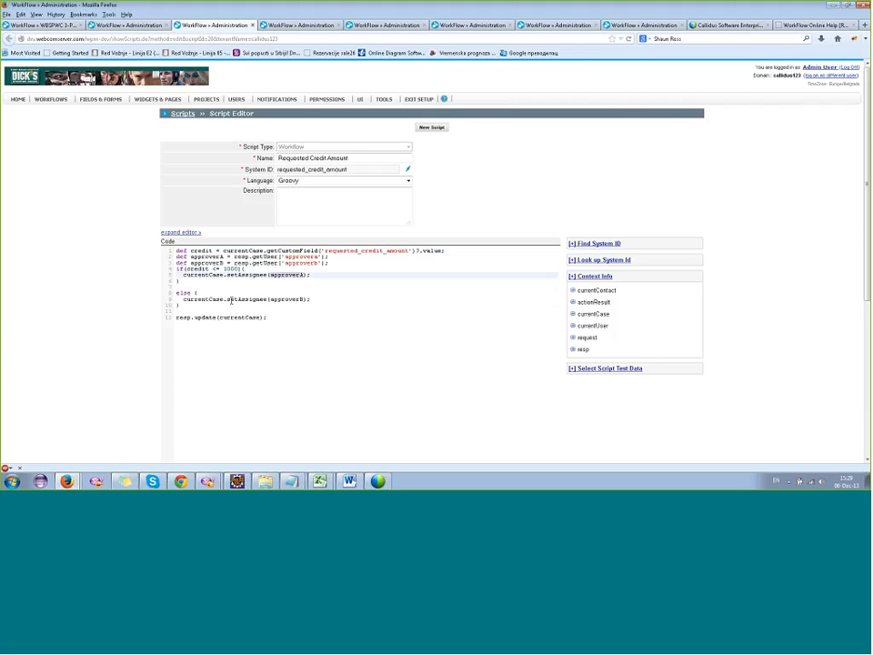
{"action": "double_click", "coordinate": [283, 298]}
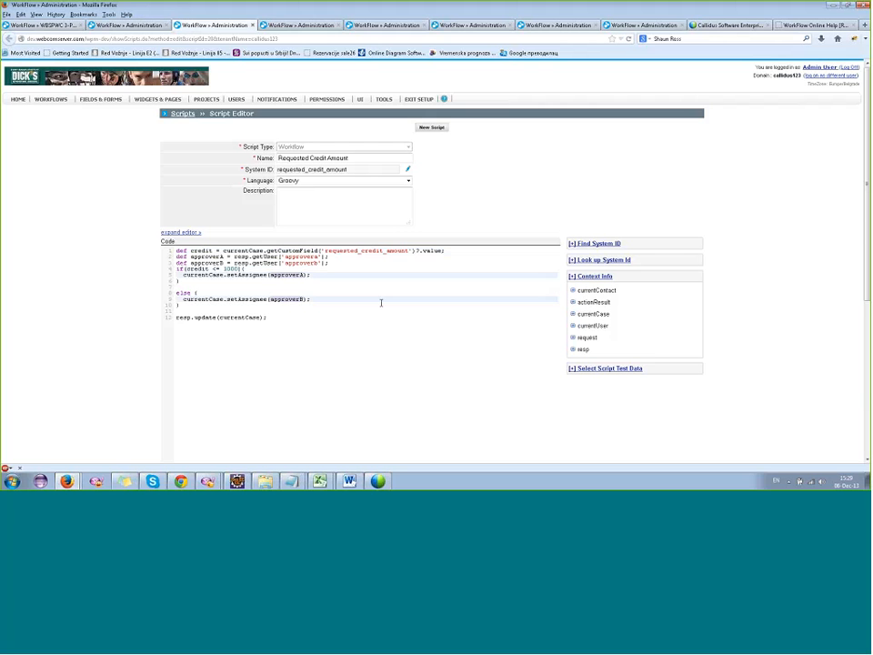
{"action": "left_click", "coordinate": [232, 318]}
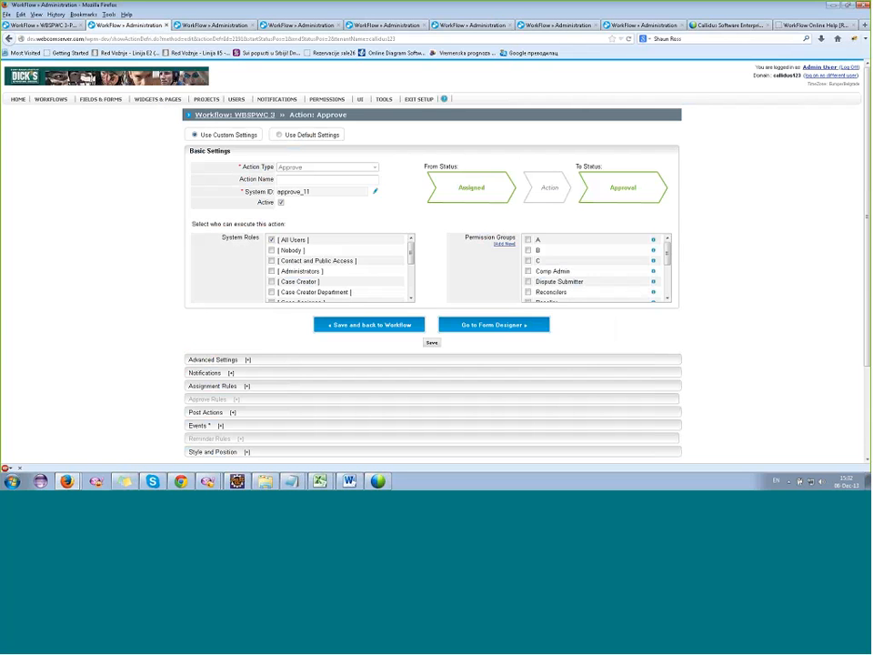
Return to the WBSPWC 3 transition matrix and inspect the actions for Assigned to Approval and Assigned to Assigned.
{"action": "scroll", "coordinate": [474, 404], "scroll_direction": "down", "scroll_amount": 3}
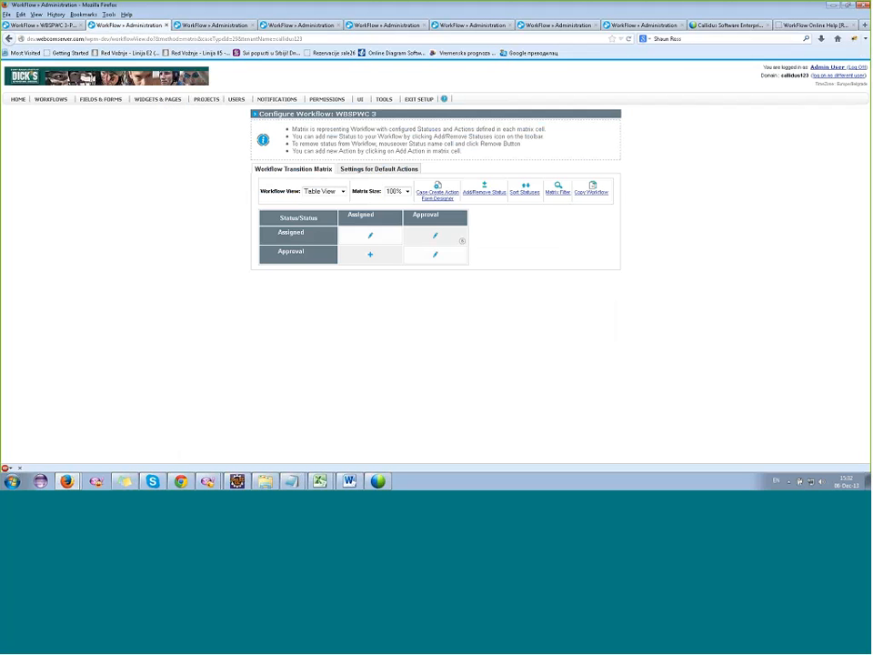
{"action": "left_click", "coordinate": [436, 237]}
{"action": "left_click", "coordinate": [437, 236]}
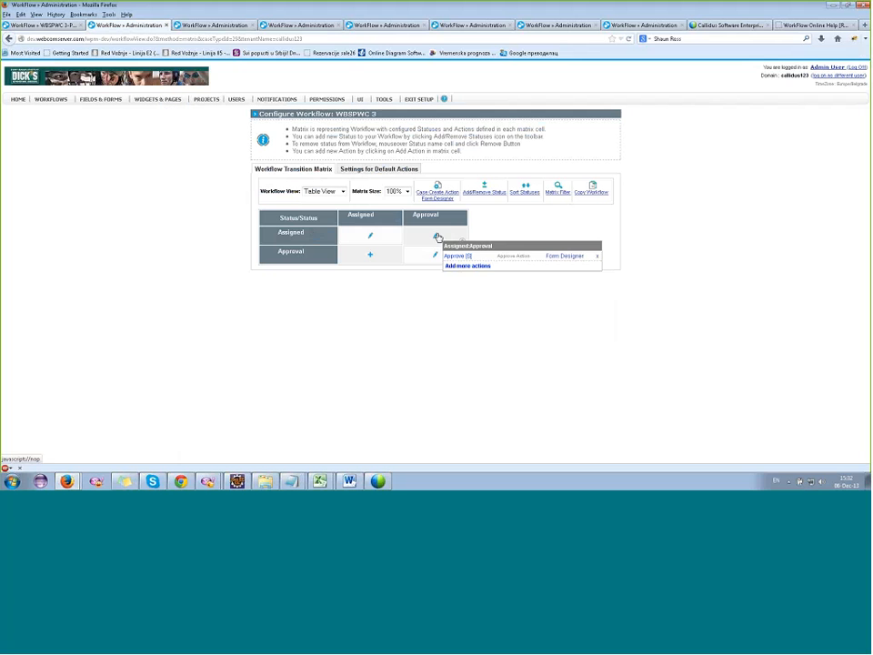
{"action": "left_click", "coordinate": [370, 236]}
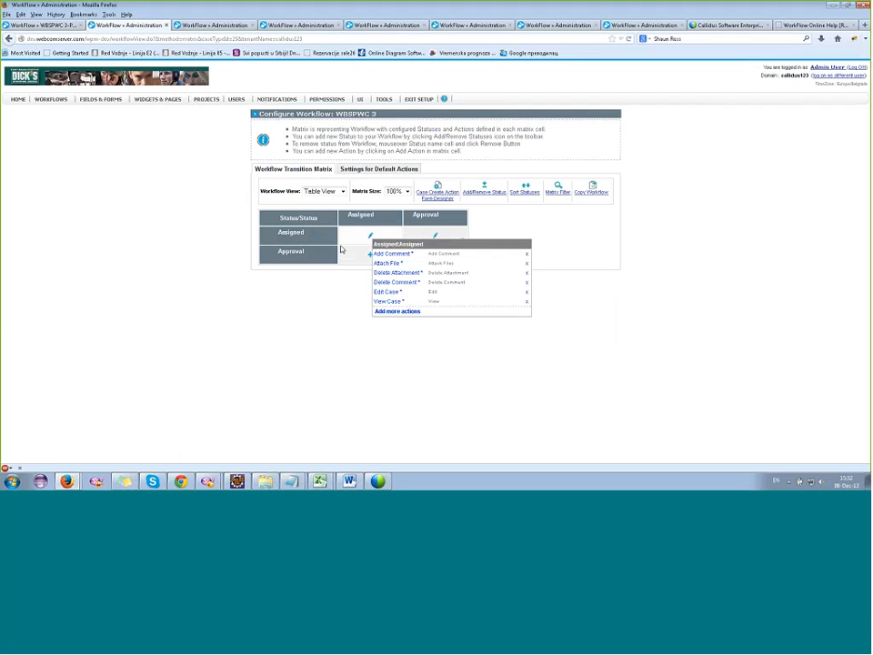
{"action": "left_click", "coordinate": [370, 236]}
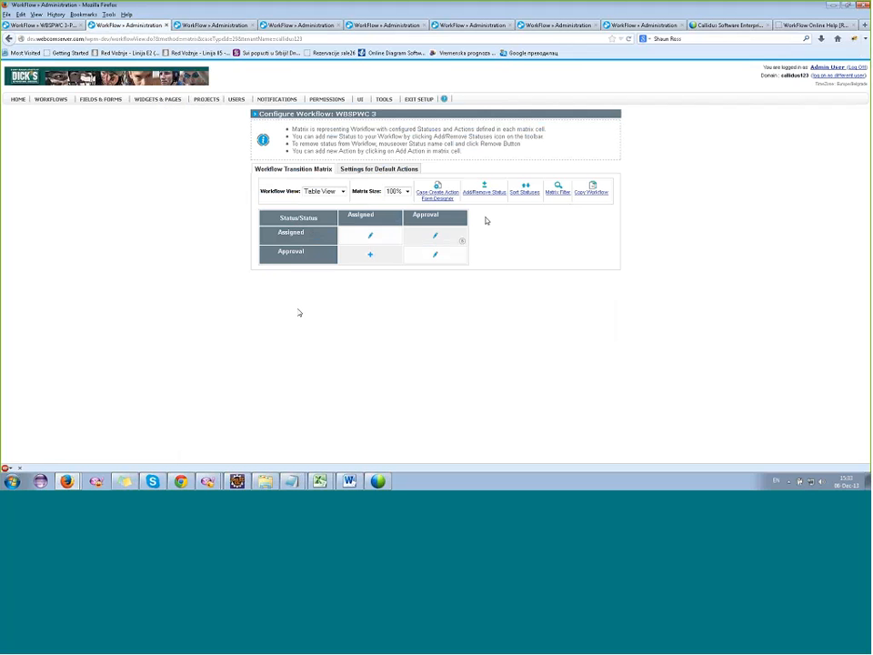
Open the Approve action of the Assigned to Approval transition and examine its After workflow action event.
{"action": "left_click", "coordinate": [434, 238]}
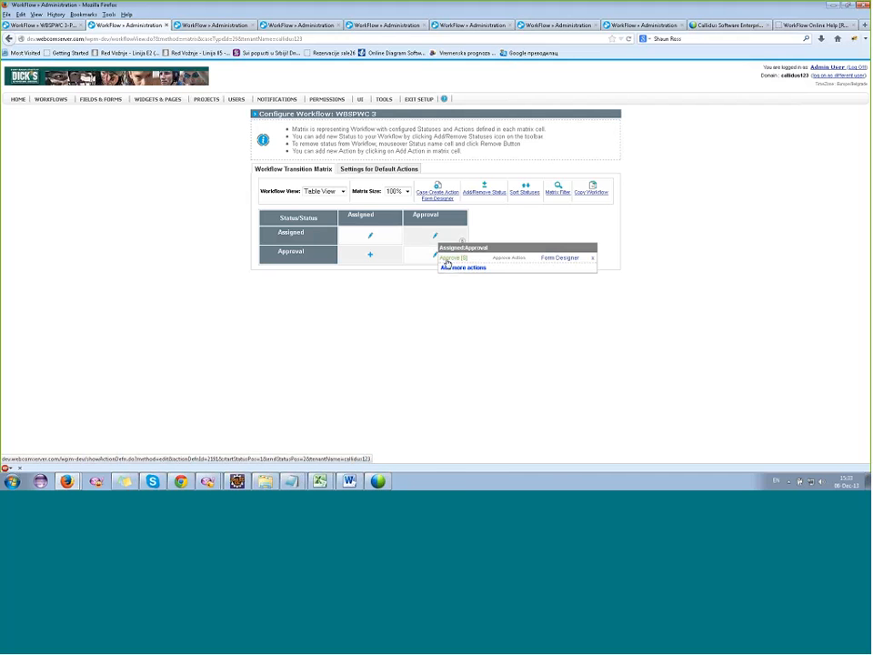
{"action": "left_click", "coordinate": [447, 261]}
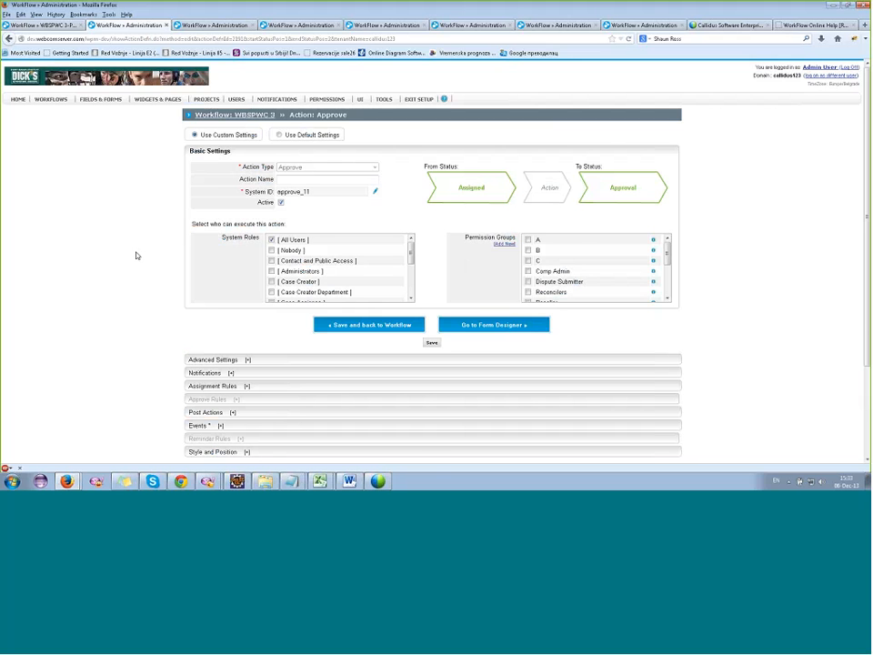
{"action": "scroll", "coordinate": [137, 256], "scroll_direction": "down", "scroll_amount": 1}
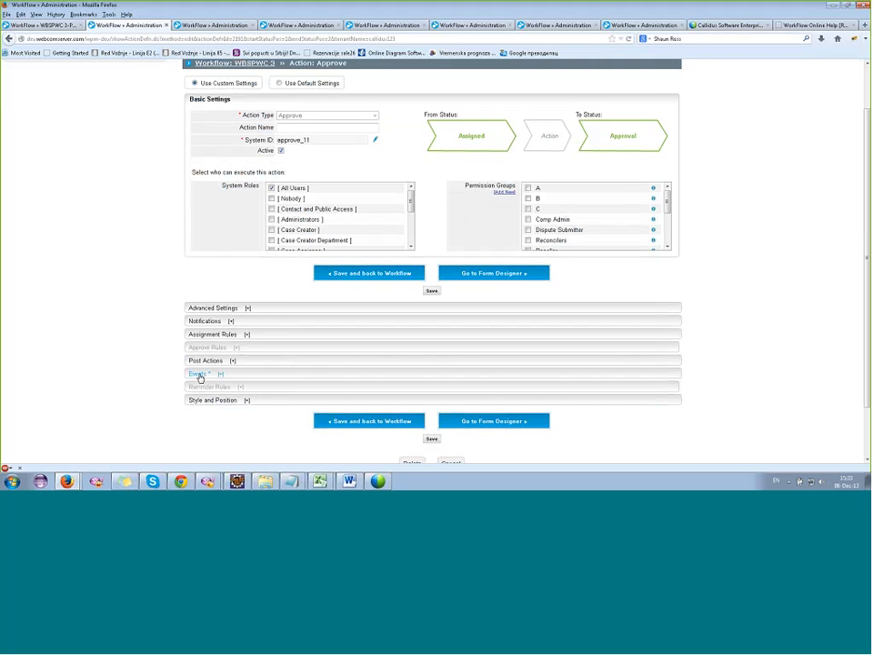
{"action": "left_click", "coordinate": [198, 376]}
{"action": "scroll", "coordinate": [304, 329], "scroll_direction": "down", "scroll_amount": 4}
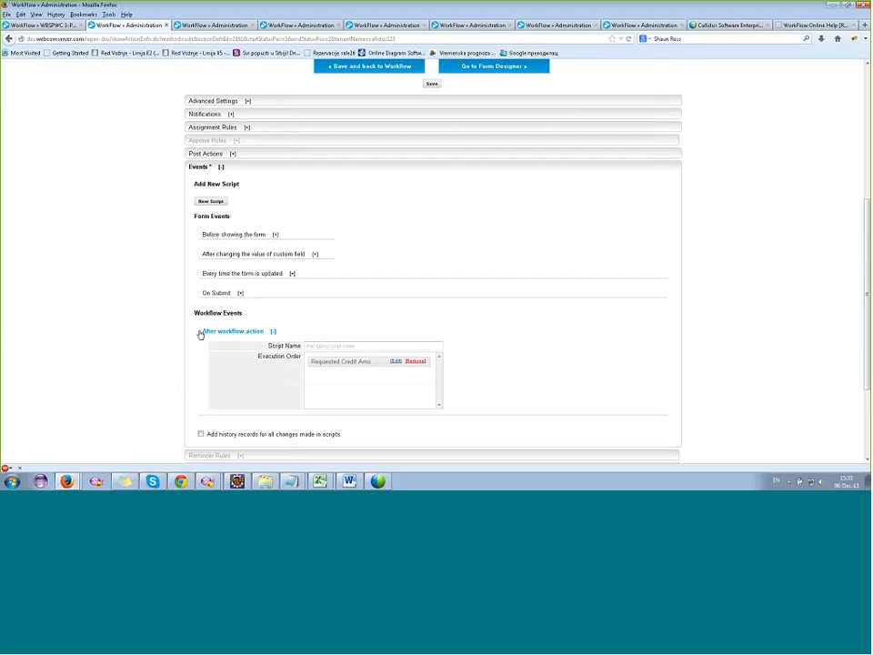
{"action": "left_click_drag", "start_coordinate": [200, 333], "coordinate": [264, 339]}
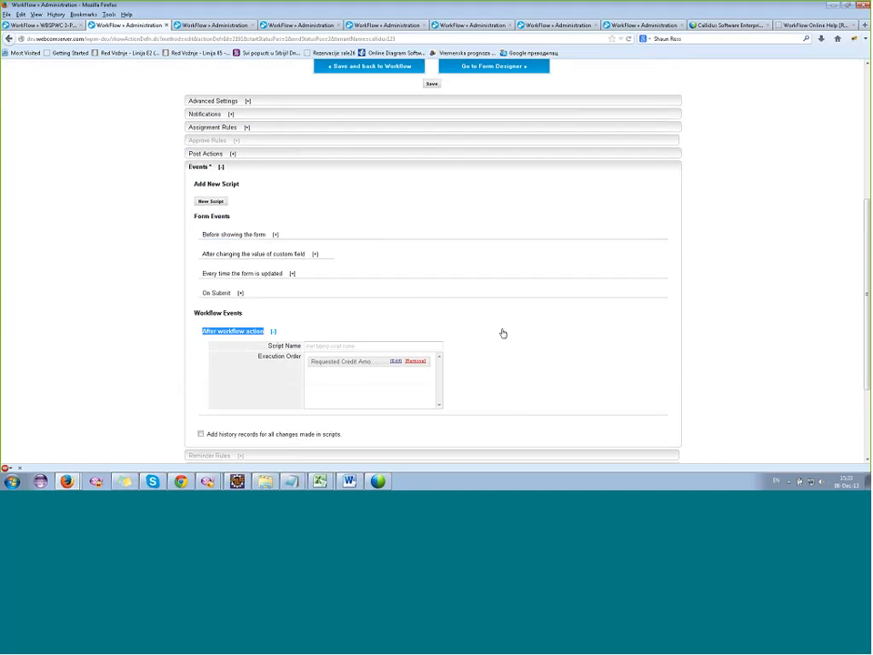
Review the Approve action's From and To statuses and attached script, and go back to the workflow transition matrix.
{"action": "scroll", "coordinate": [503, 333], "scroll_direction": "up", "scroll_amount": 5}
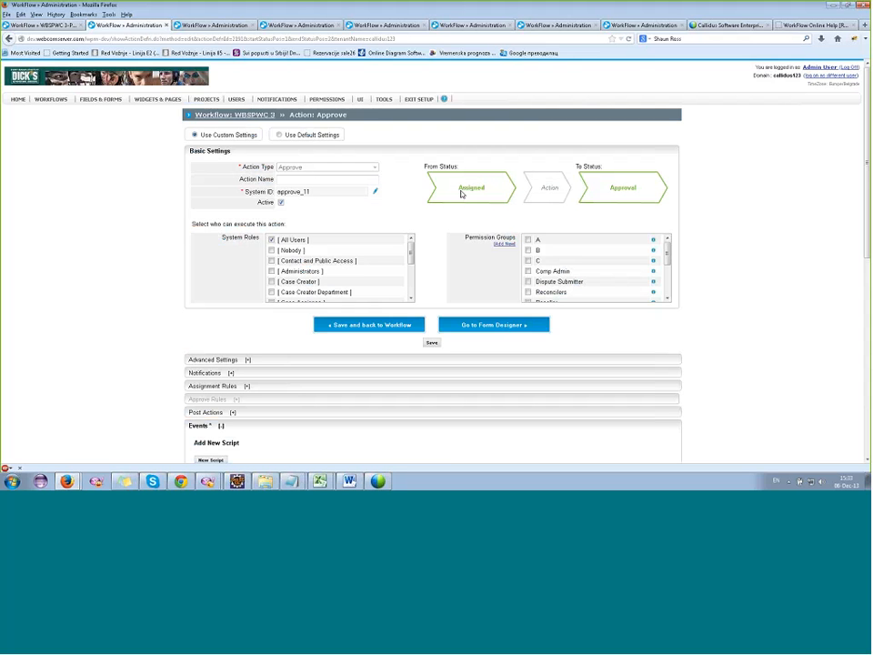
{"action": "scroll", "coordinate": [463, 194], "scroll_direction": "down", "scroll_amount": 4}
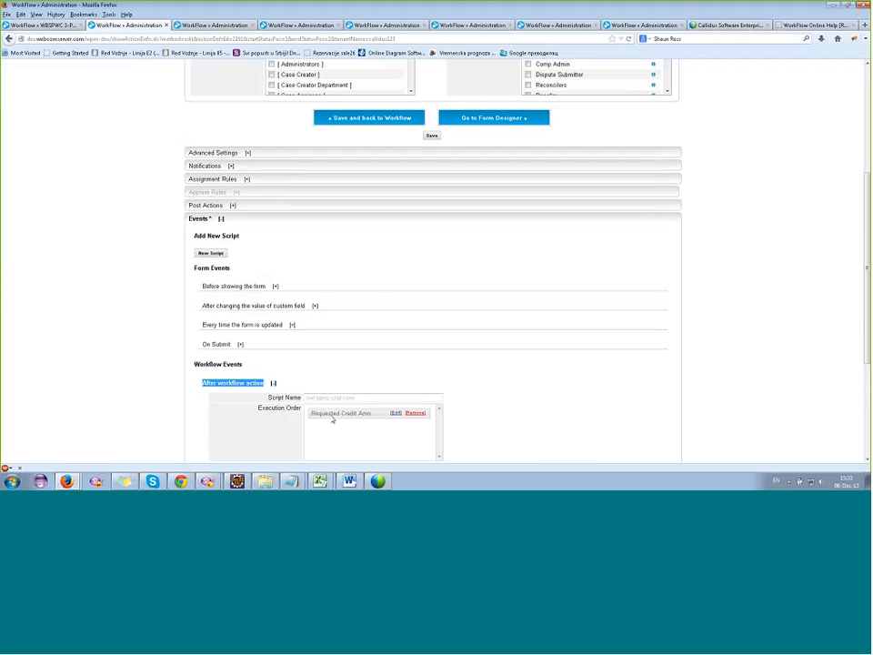
{"action": "scroll", "coordinate": [333, 419], "scroll_direction": "down", "scroll_amount": 3}
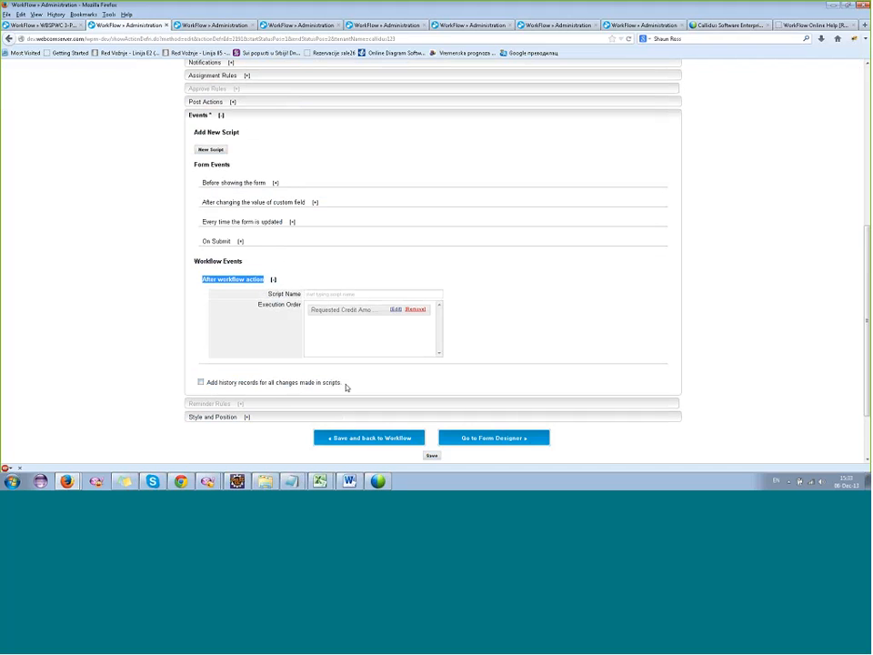
{"action": "scroll", "coordinate": [428, 400], "scroll_direction": "down", "scroll_amount": 2}
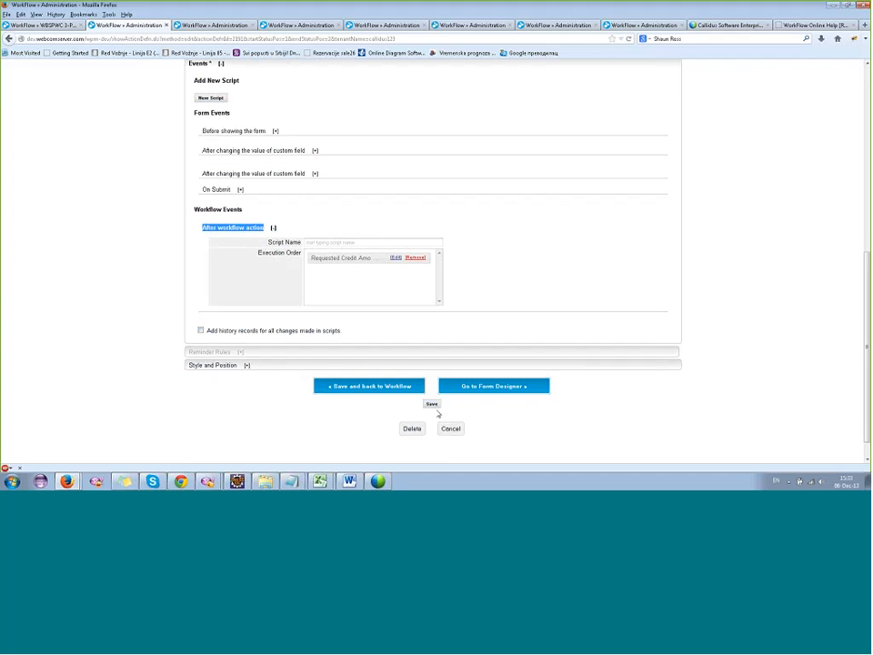
{"action": "left_click", "coordinate": [432, 404]}
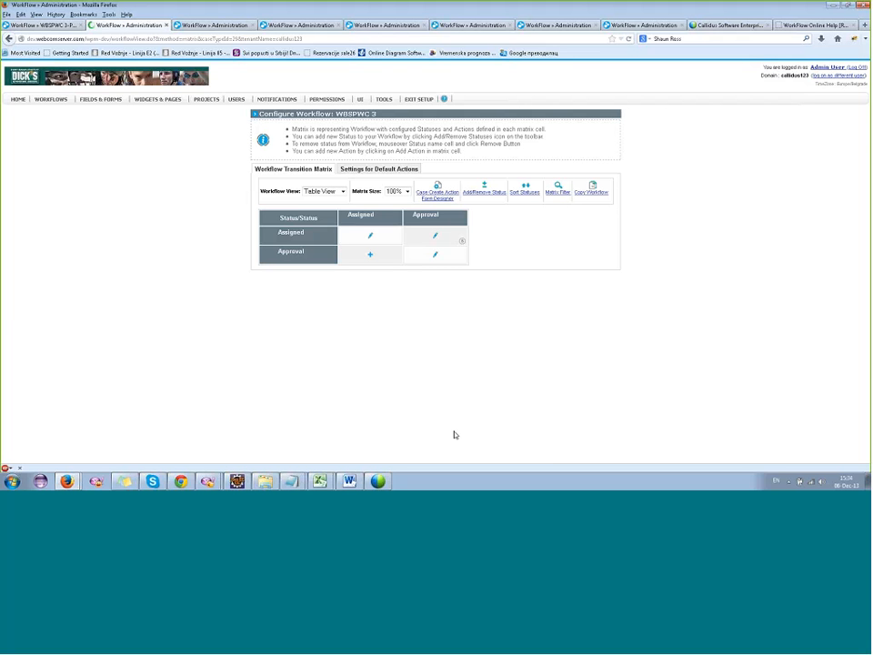
Open a new action for the Assigned to Approval transition and look through the available action types without choosing one.
{"action": "left_click", "coordinate": [435, 236]}
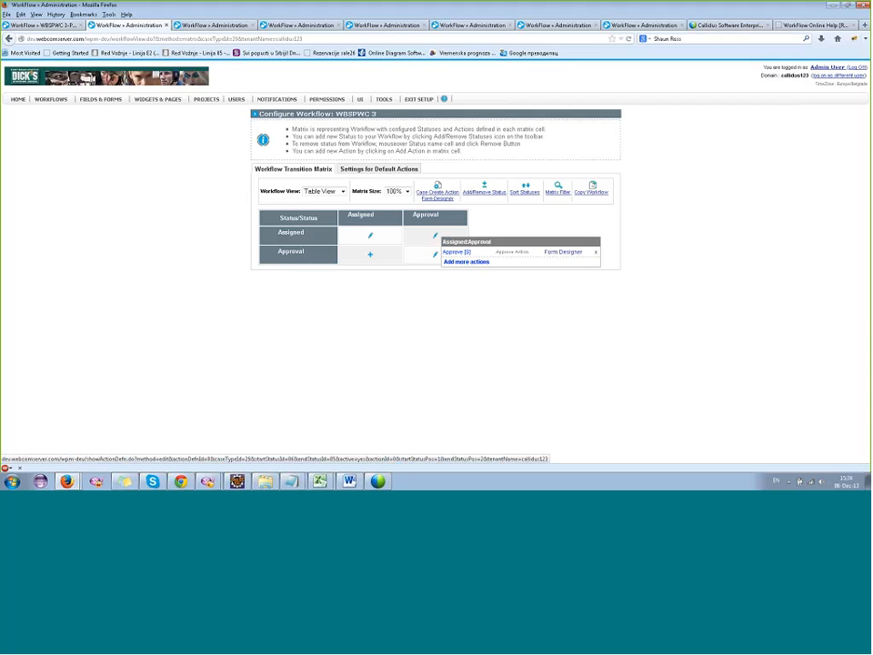
{"action": "left_click", "coordinate": [459, 263]}
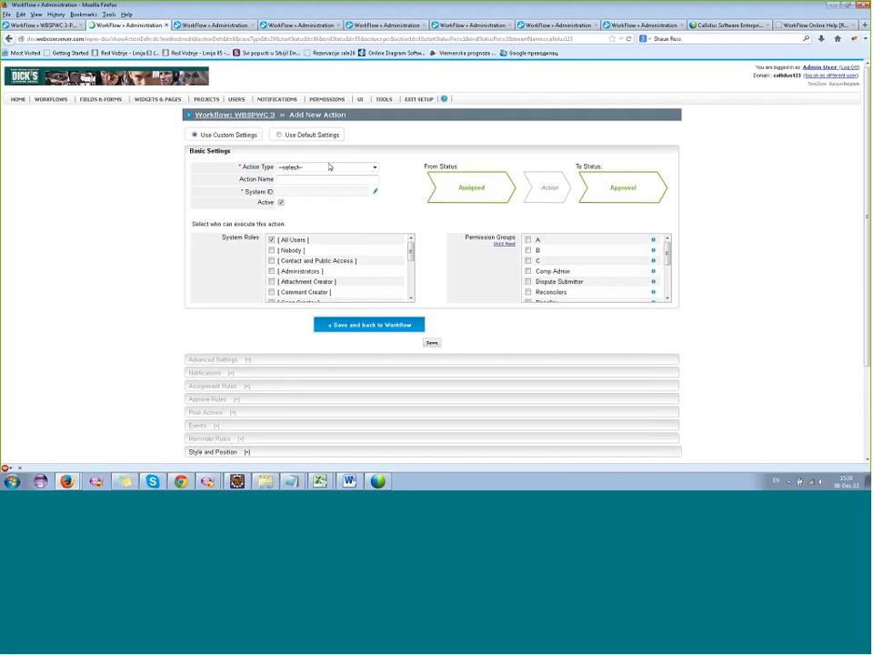
{"action": "left_click", "coordinate": [329, 168]}
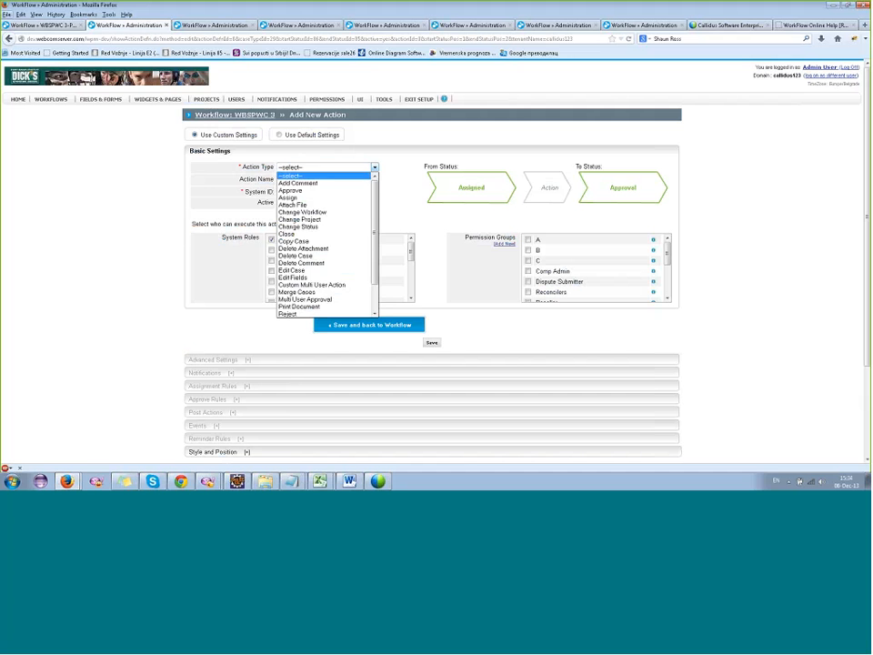
{"action": "left_click", "coordinate": [245, 135]}
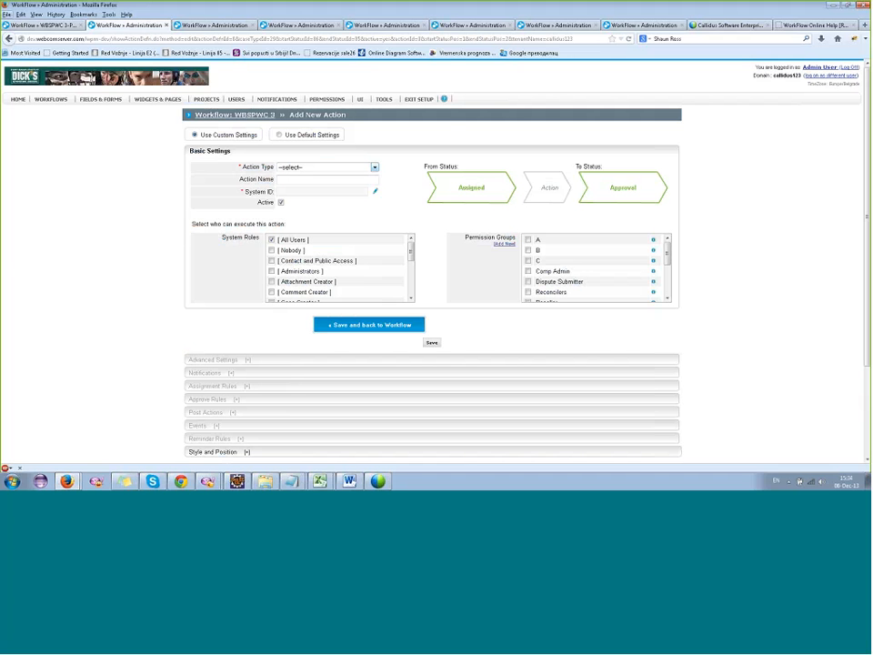
Switch to the open test case in WBSPWC 3-Project1 and submit the comment "test" on it.
{"action": "left_click", "coordinate": [43, 25]}
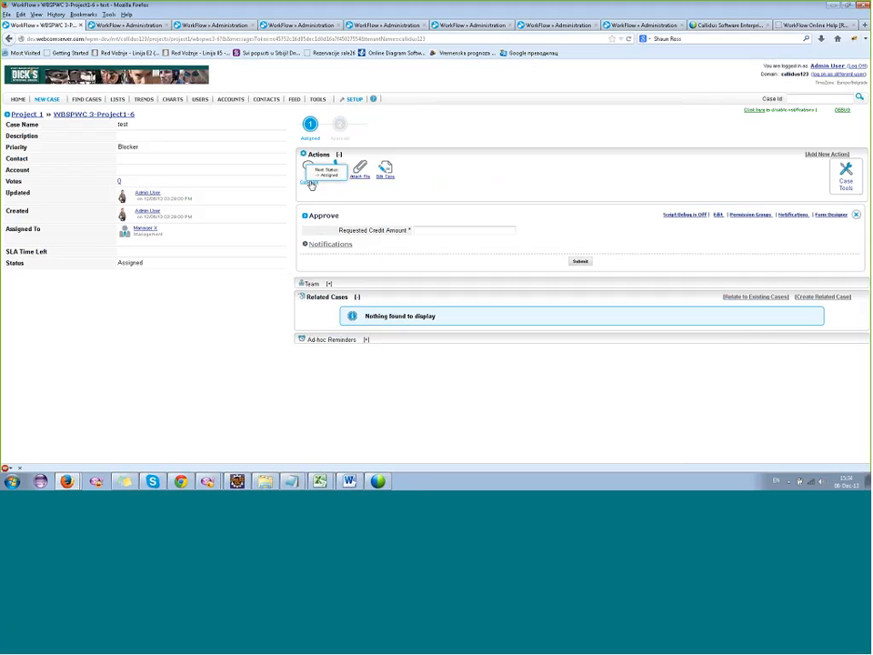
{"action": "left_click", "coordinate": [311, 182]}
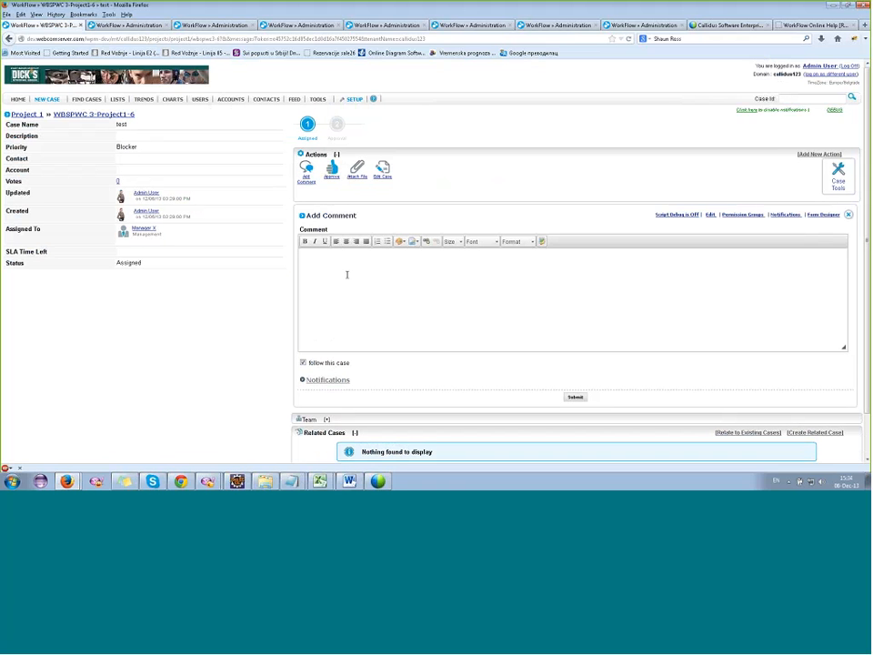
{"action": "left_click", "coordinate": [350, 274]}
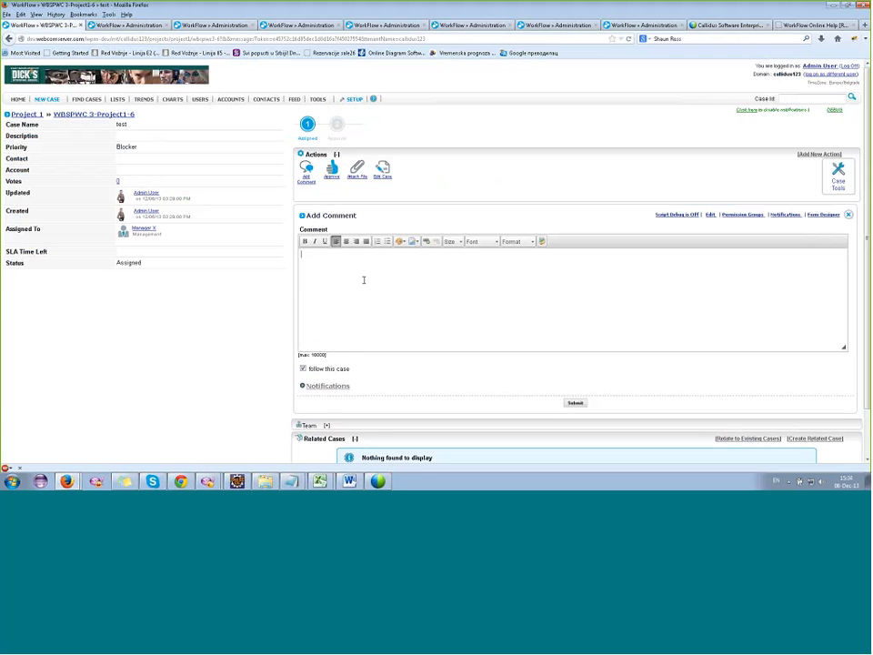
{"action": "type", "text": "test"}
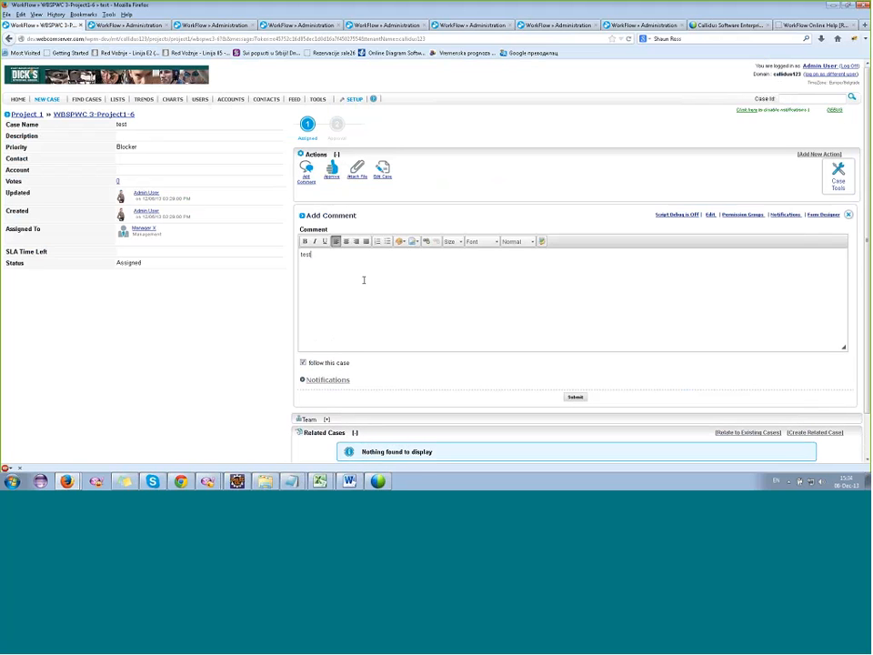
{"action": "left_click", "coordinate": [206, 38]}
{"action": "key", "text": "Return"}
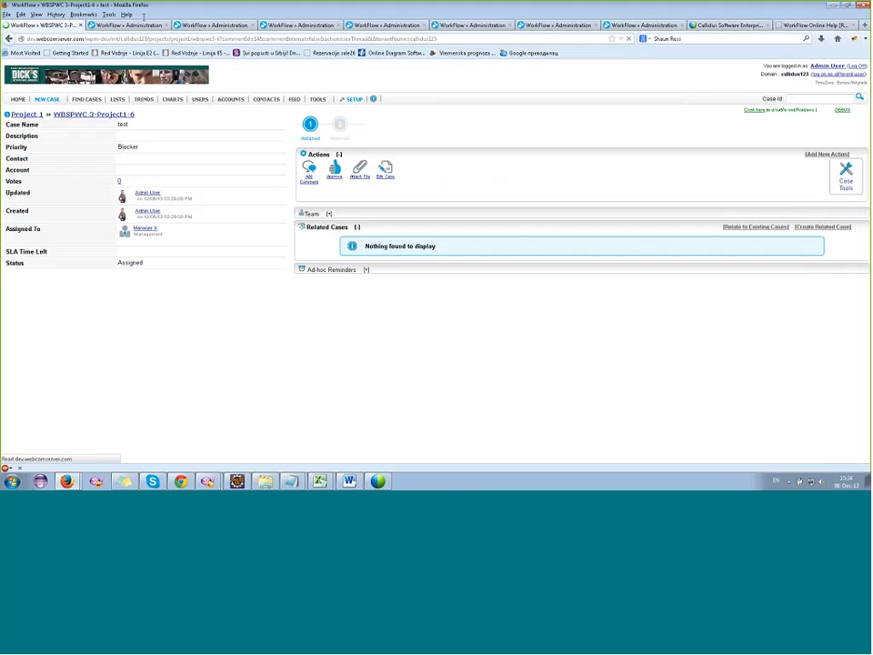
Return to the new Assigned to Approval action and choose Add Comment as its action type.
{"action": "left_click", "coordinate": [141, 28]}
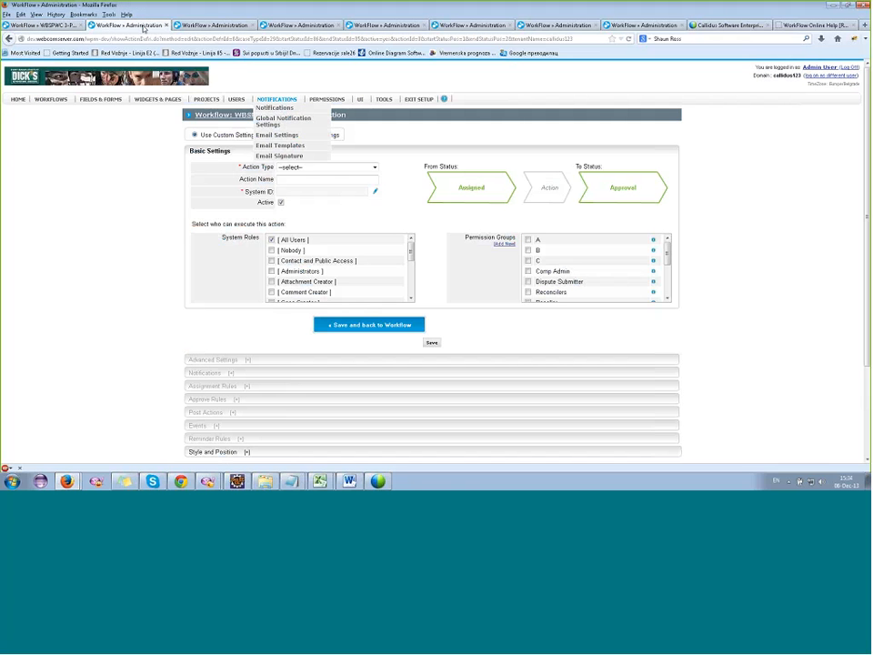
{"action": "left_click", "coordinate": [308, 168]}
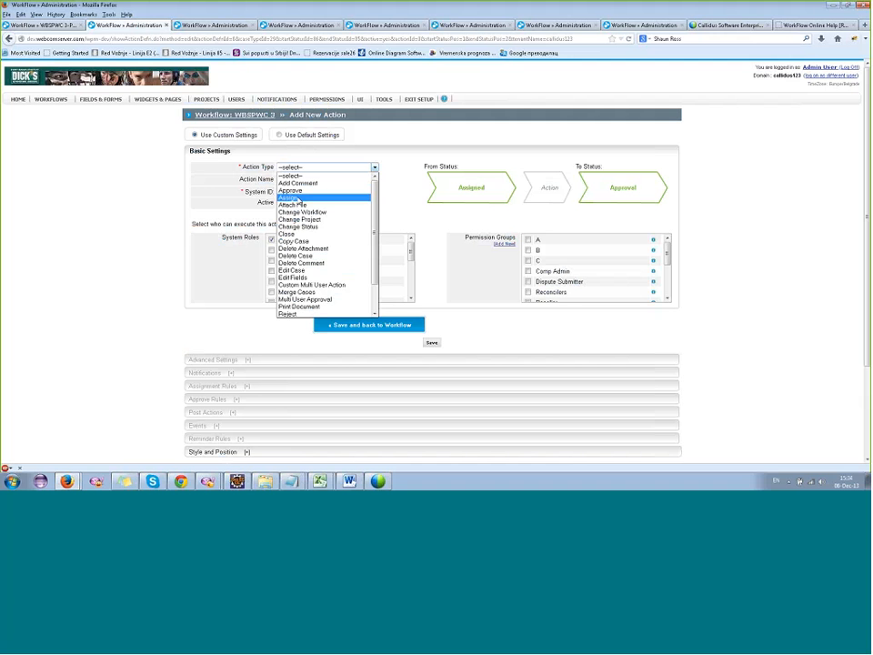
{"action": "left_click", "coordinate": [297, 184]}
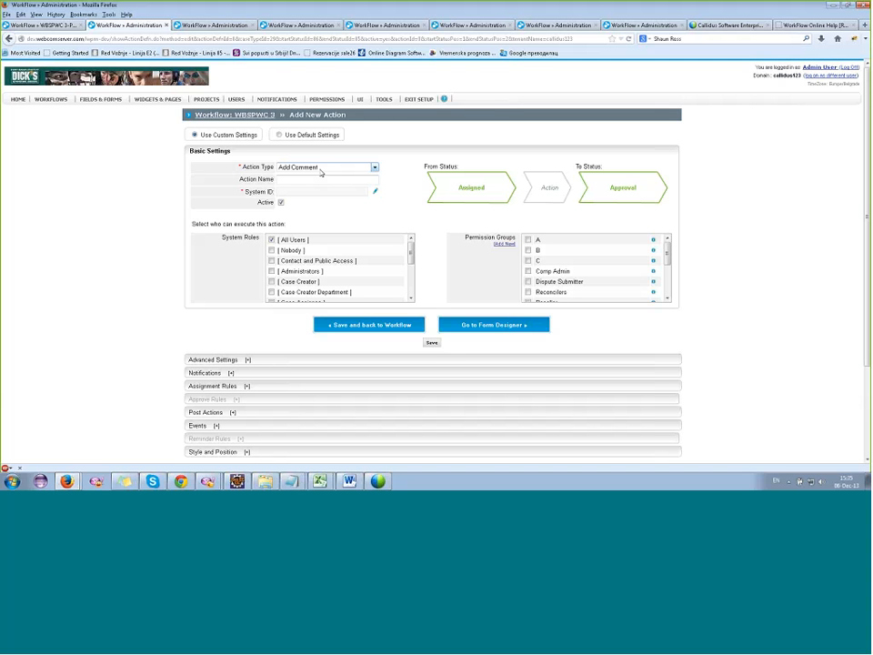
Examine the full list of action types available for the Assigned to Approval transition.
{"action": "left_click", "coordinate": [320, 167]}
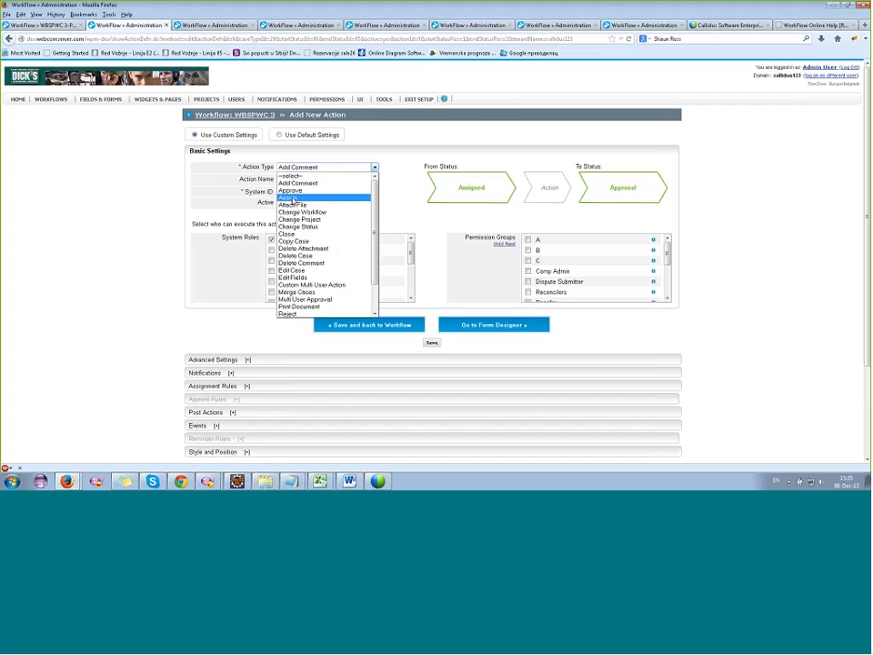
{"action": "scroll", "coordinate": [291, 200], "scroll_direction": "down", "scroll_amount": 2}
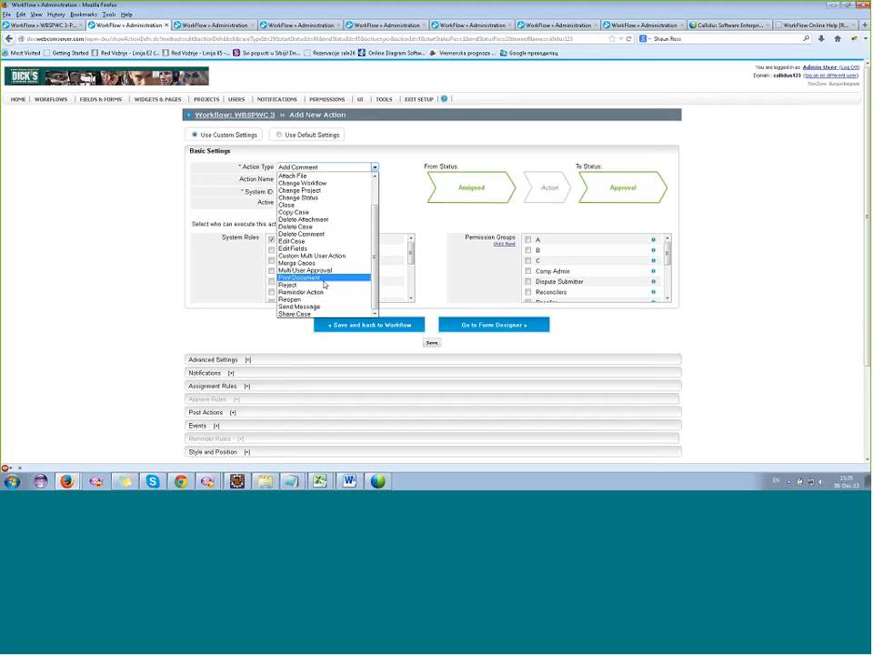
{"action": "scroll", "coordinate": [318, 287], "scroll_direction": "up", "scroll_amount": 2}
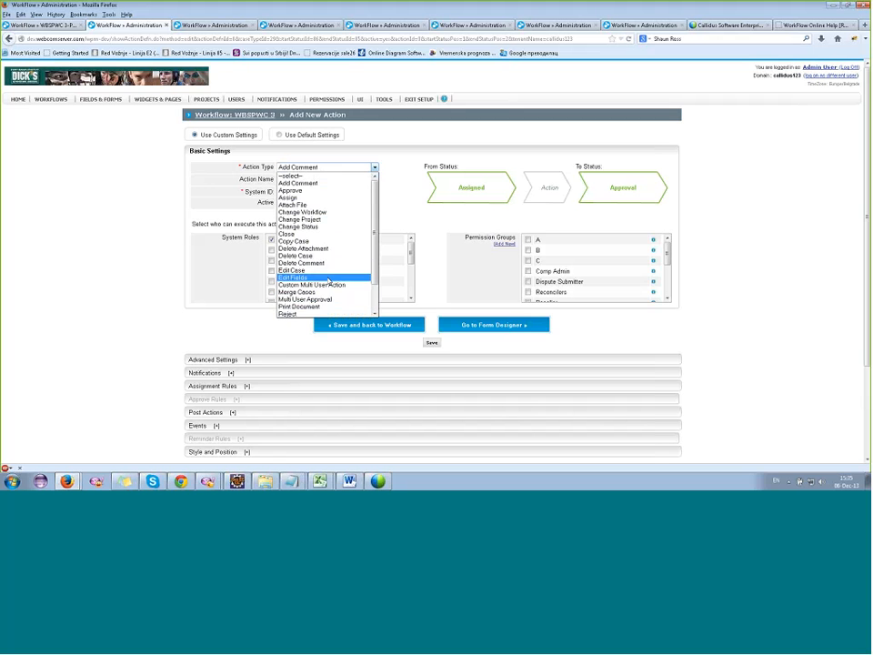
{"action": "scroll", "coordinate": [335, 272], "scroll_direction": "down", "scroll_amount": 2}
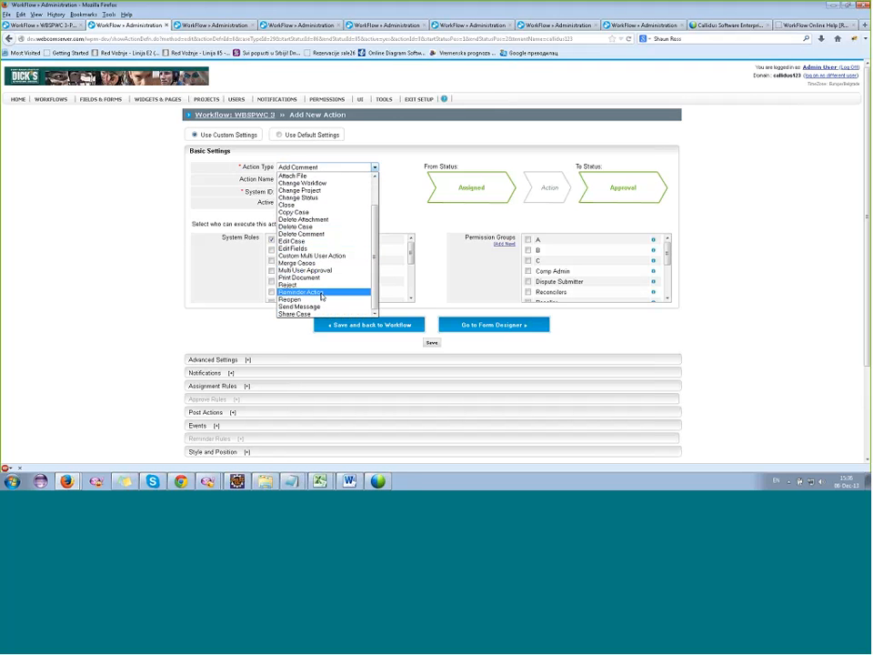
{"action": "scroll", "coordinate": [347, 207], "scroll_direction": "up", "scroll_amount": 2}
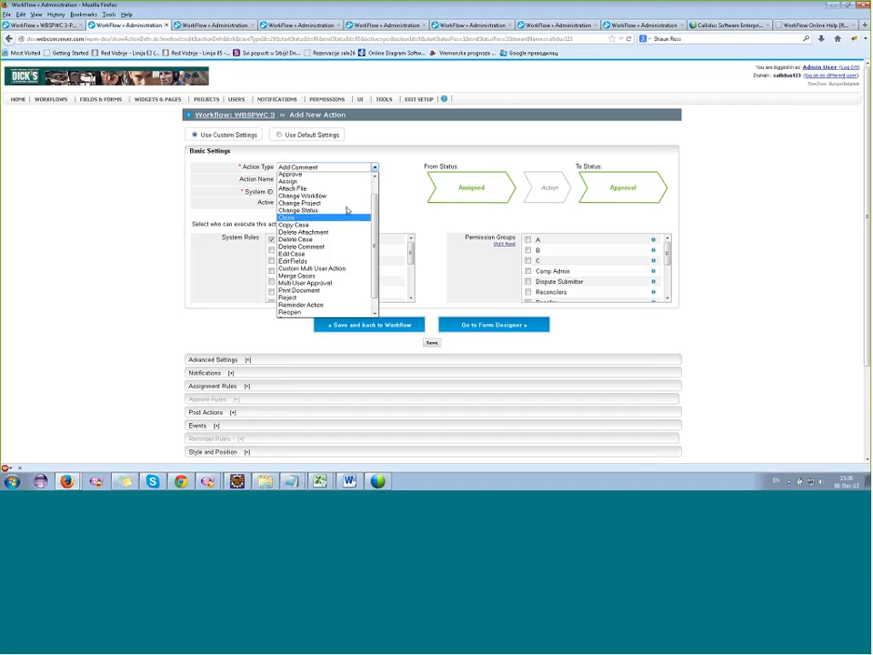
{"action": "scroll", "coordinate": [346, 207], "scroll_direction": "down", "scroll_amount": 2}
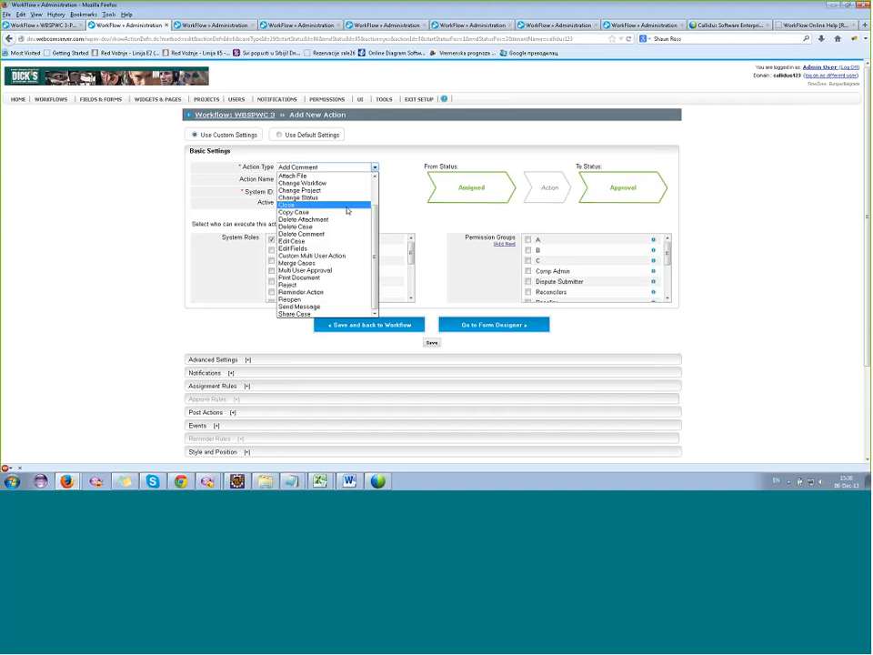
{"action": "scroll", "coordinate": [357, 276], "scroll_direction": "up", "scroll_amount": 3}
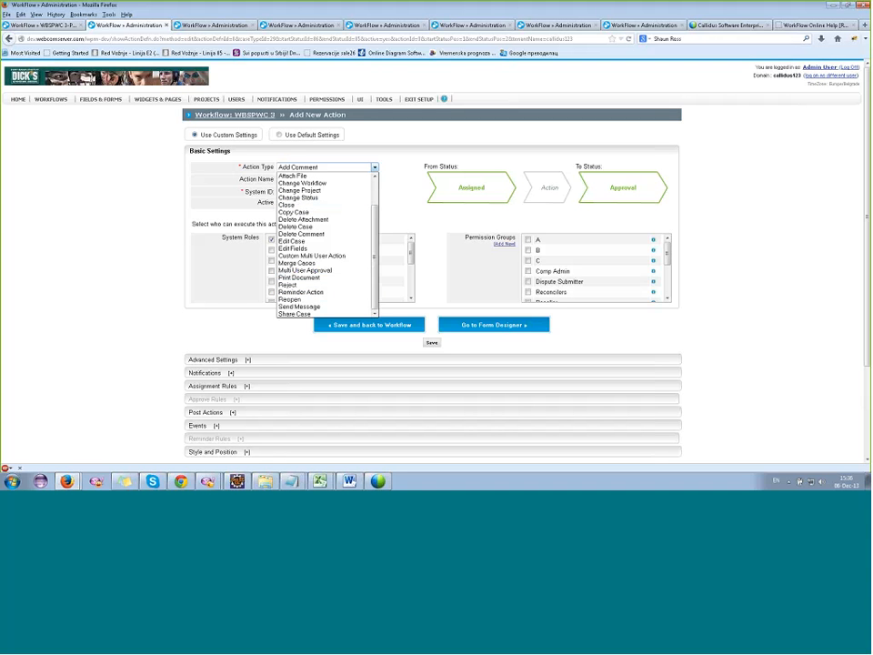
{"action": "scroll", "coordinate": [357, 189], "scroll_direction": "up", "scroll_amount": 1}
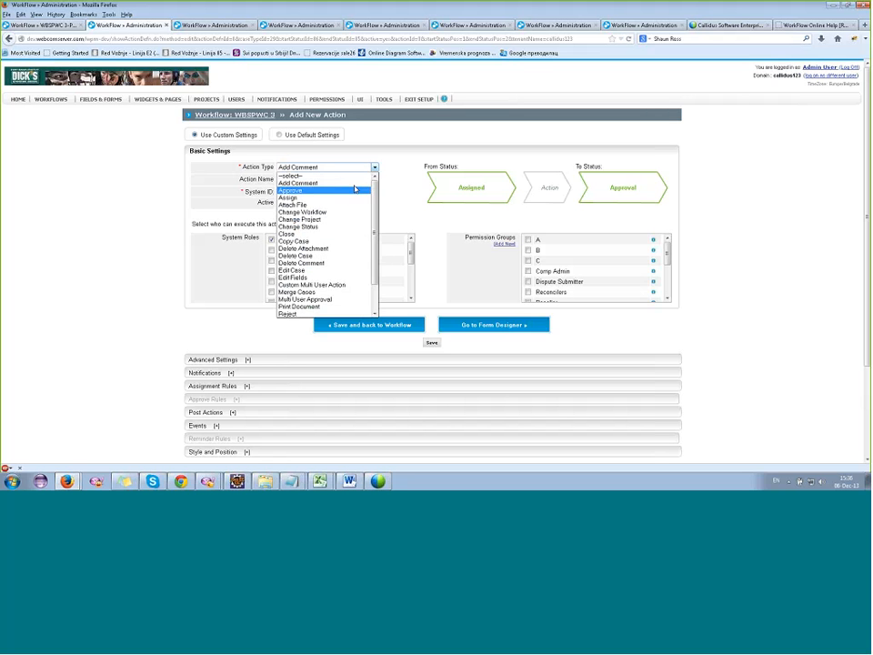
Clear the action type selection and cancel the new Assigned to Approval action.
{"action": "left_click", "coordinate": [350, 176]}
{"action": "left_click", "coordinate": [336, 168]}
{"action": "scroll", "coordinate": [334, 296], "scroll_direction": "down", "scroll_amount": 2}
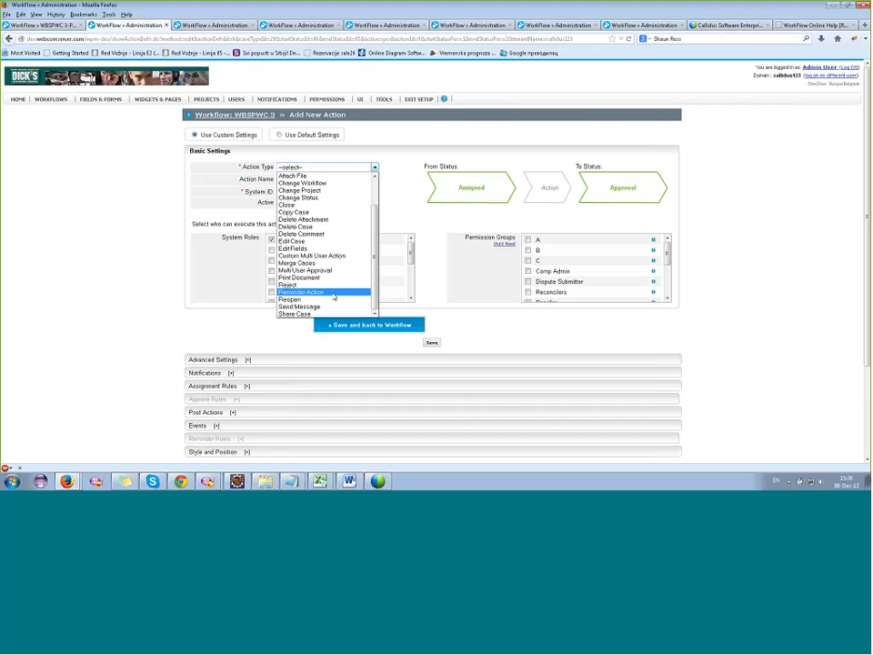
{"action": "scroll", "coordinate": [442, 382], "scroll_direction": "down", "scroll_amount": 3}
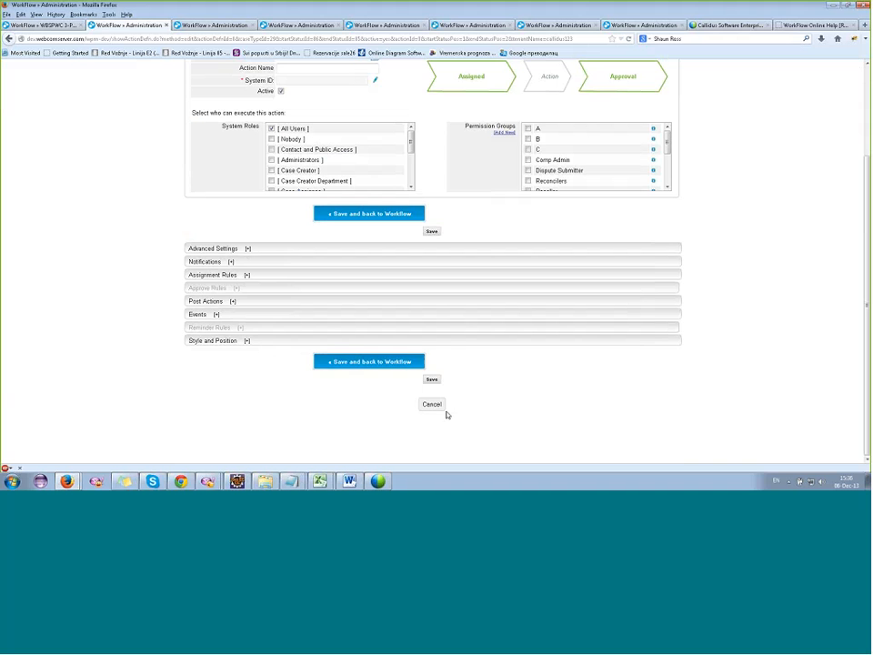
{"action": "left_click", "coordinate": [441, 406]}
Start a new action for the Assigned to Assigned transition, review its available types and set the action type to Approve.
{"action": "left_click", "coordinate": [367, 238]}
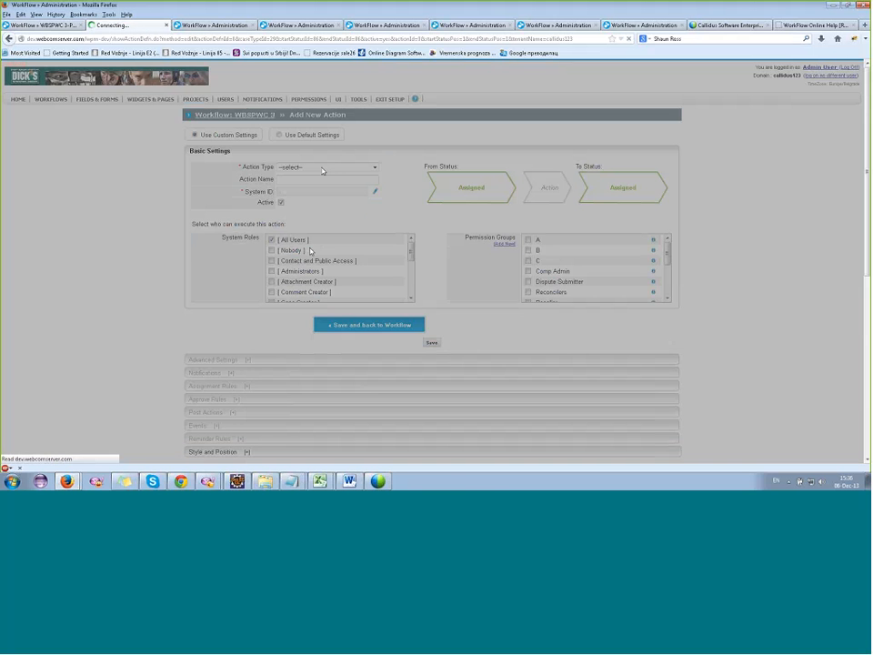
{"action": "left_click", "coordinate": [322, 168]}
{"action": "scroll", "coordinate": [322, 198], "scroll_direction": "down", "scroll_amount": 3}
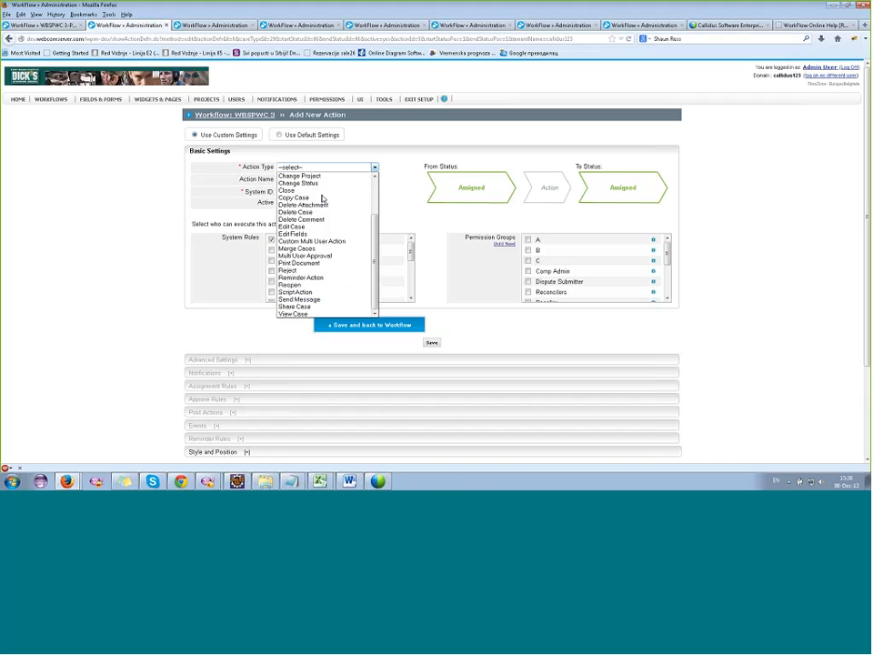
{"action": "scroll", "coordinate": [314, 194], "scroll_direction": "up", "scroll_amount": 2}
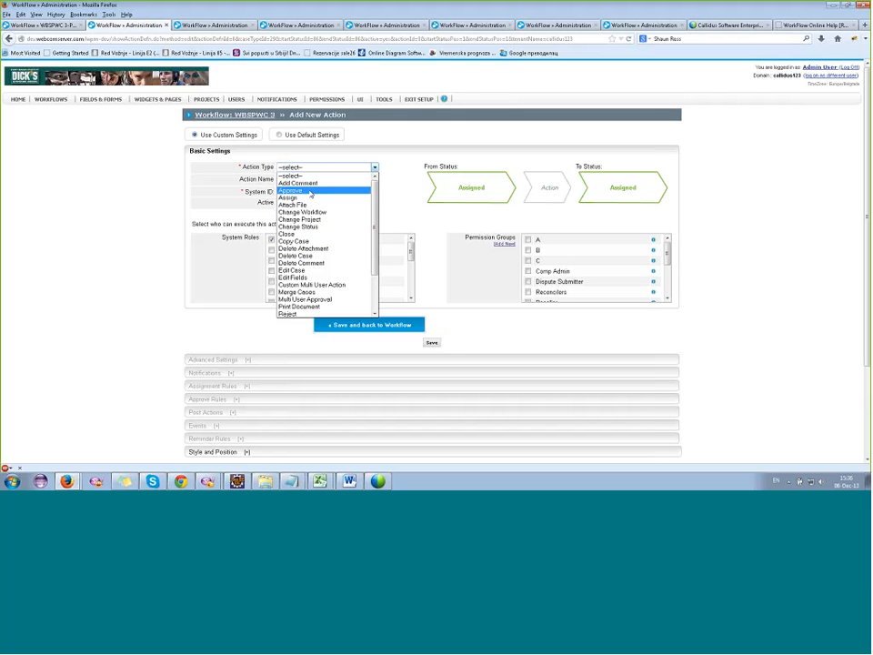
{"action": "left_click", "coordinate": [311, 191]}
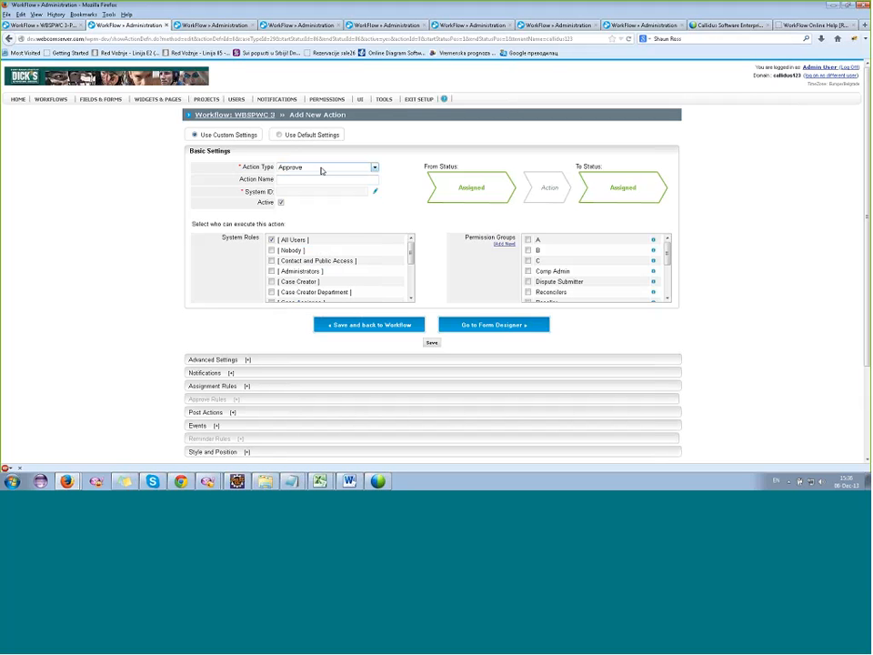
{"action": "left_click", "coordinate": [321, 169]}
{"action": "left_click", "coordinate": [321, 169]}
Expand and review the new Approve action's assignment rules, notifications and advanced settings.
{"action": "left_click", "coordinate": [220, 386]}
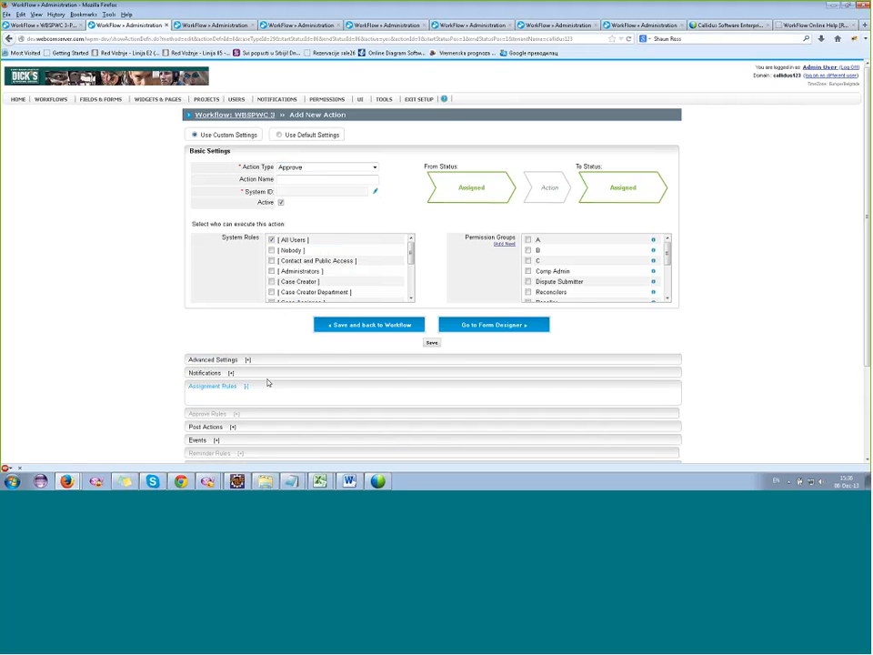
{"action": "scroll", "coordinate": [363, 365], "scroll_direction": "down", "scroll_amount": 4}
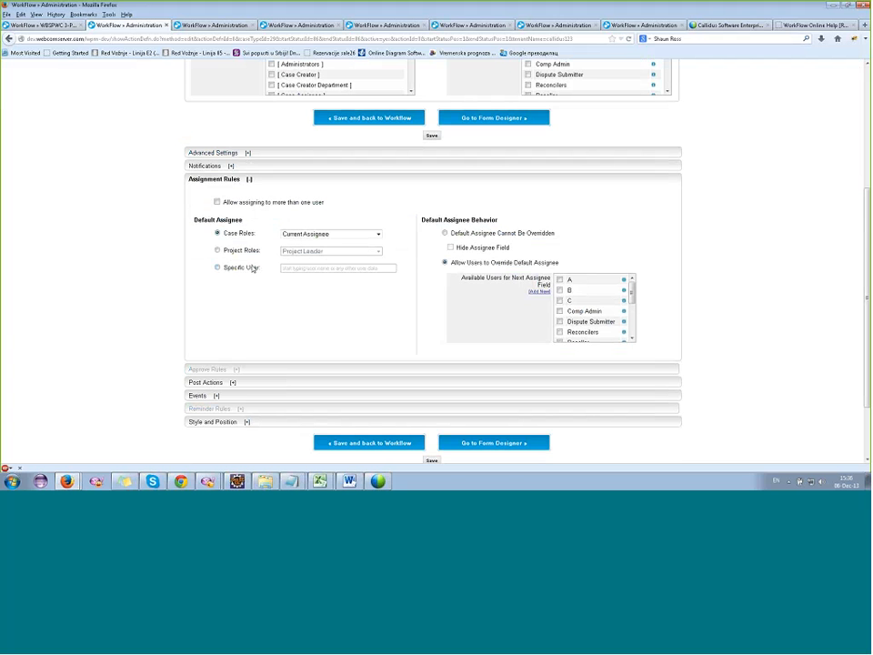
{"action": "left_click", "coordinate": [224, 167]}
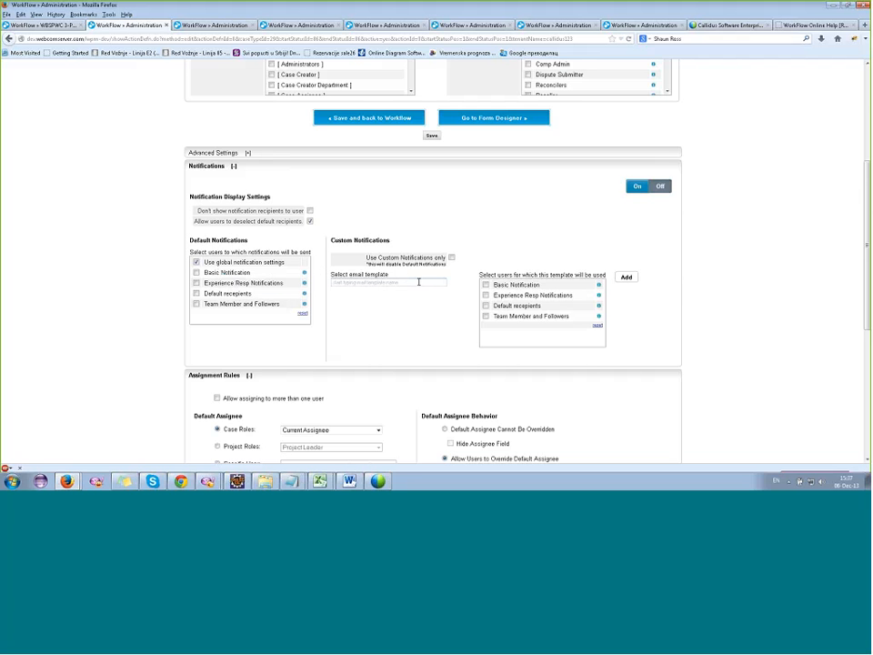
{"action": "left_click", "coordinate": [238, 153]}
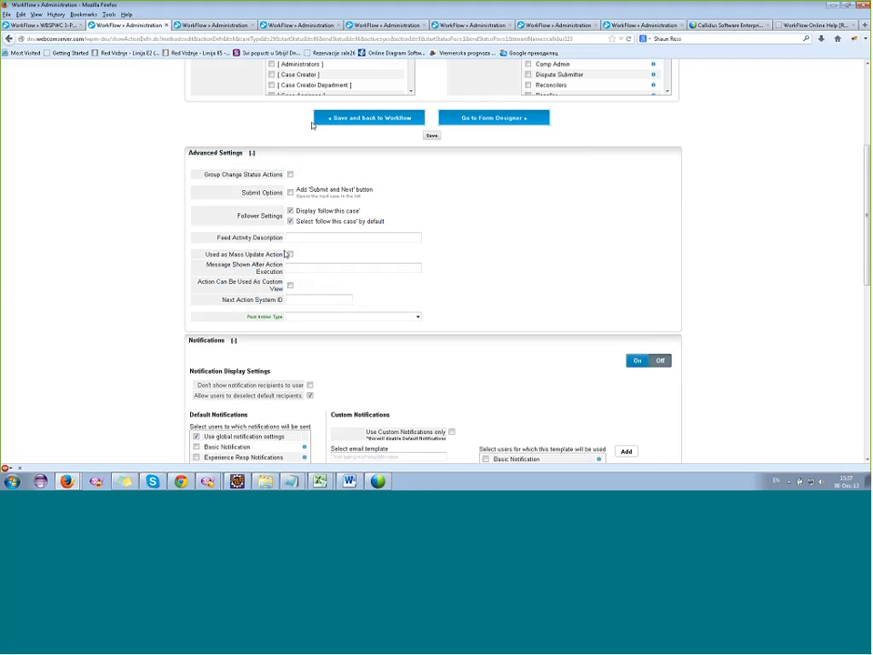
{"action": "scroll", "coordinate": [312, 124], "scroll_direction": "up", "scroll_amount": 3}
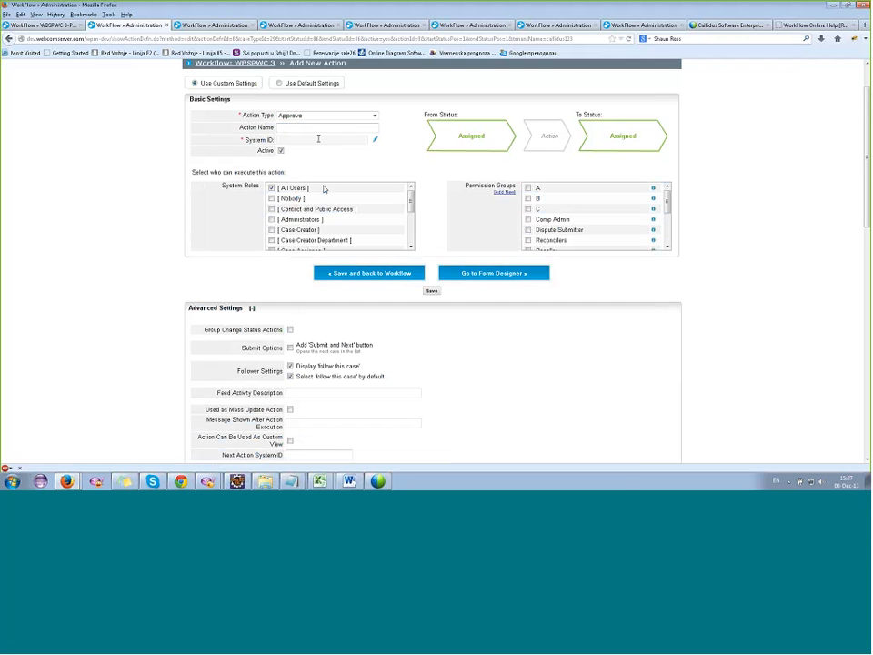
{"action": "scroll", "coordinate": [363, 291], "scroll_direction": "down", "scroll_amount": 1}
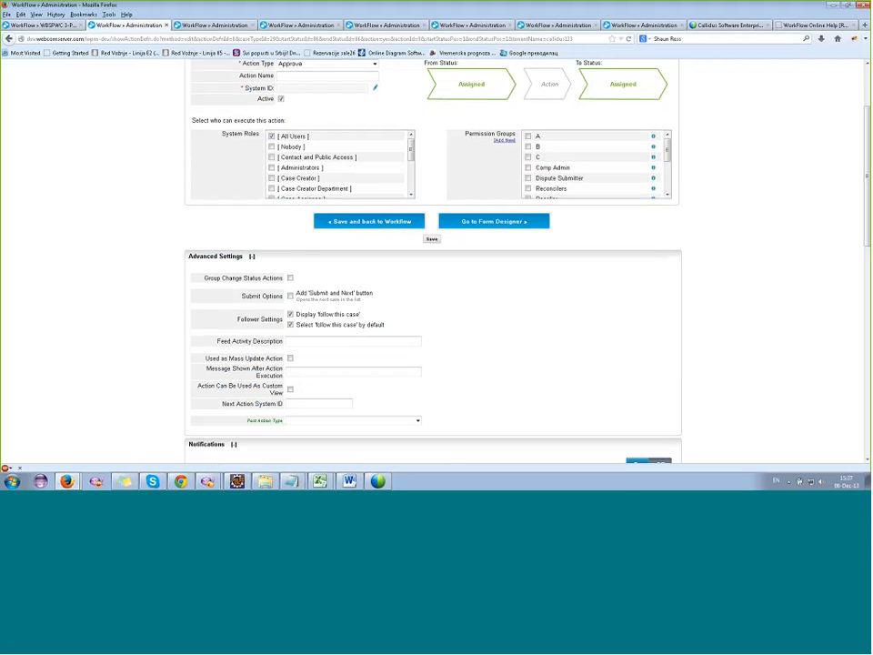
Collapse the advanced settings and briefly inspect the Post Actions section.
{"action": "left_click", "coordinate": [210, 256]}
{"action": "scroll", "coordinate": [223, 260], "scroll_direction": "down", "scroll_amount": 5}
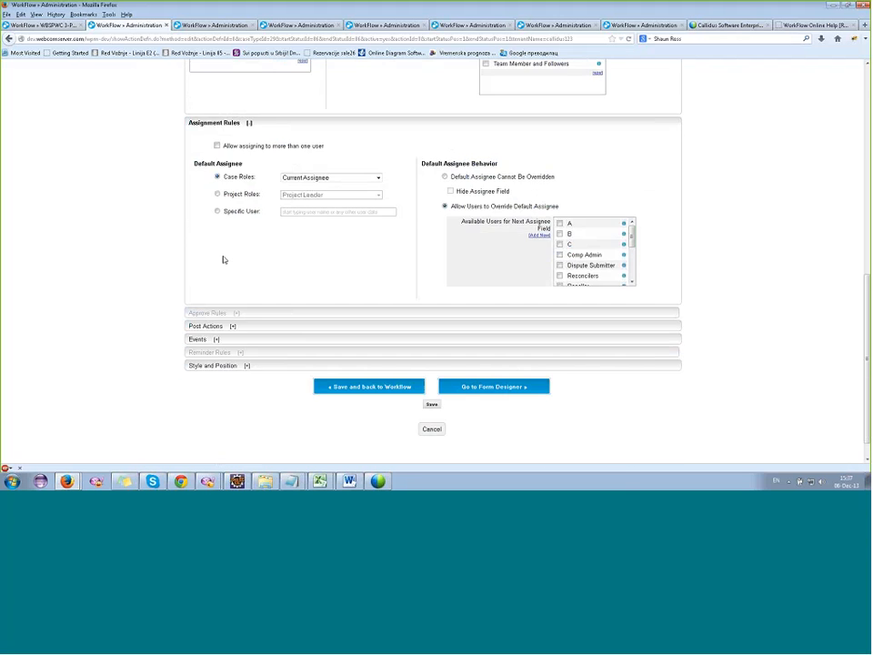
{"action": "left_click", "coordinate": [216, 324]}
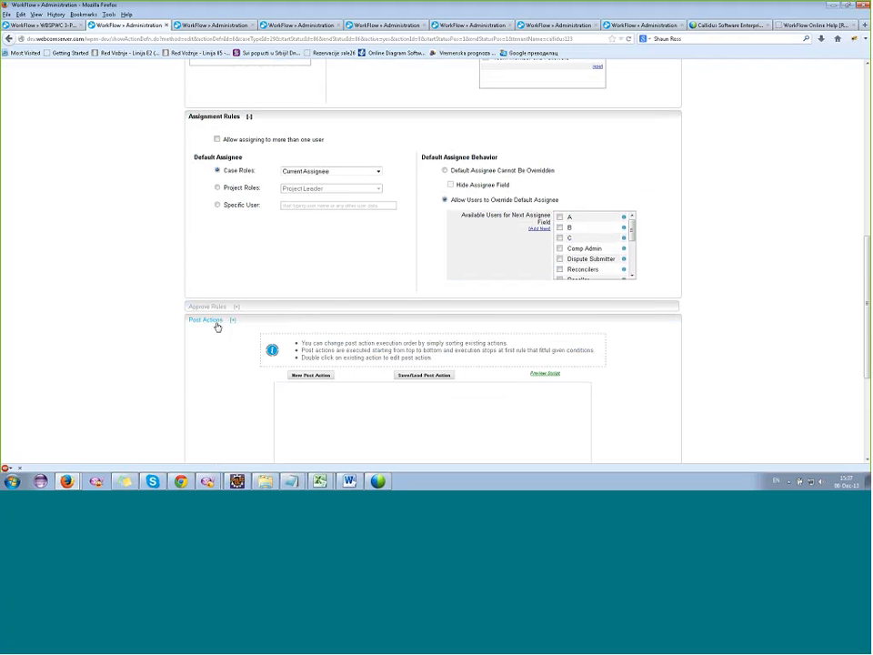
{"action": "left_click", "coordinate": [216, 324]}
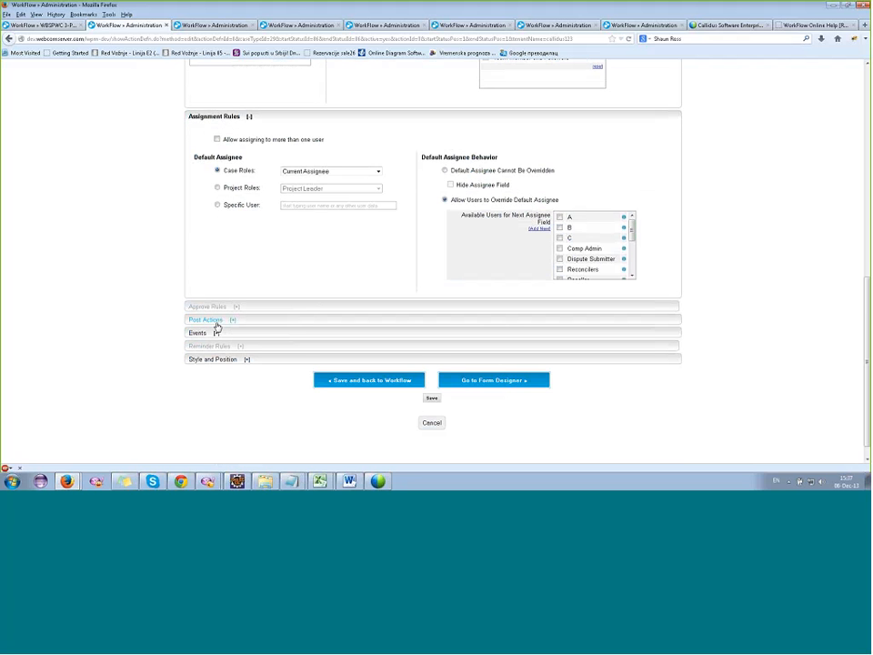
Recheck the action type choices and review the default assignee options in the assignment rules.
{"action": "scroll", "coordinate": [331, 300], "scroll_direction": "up", "scroll_amount": 10}
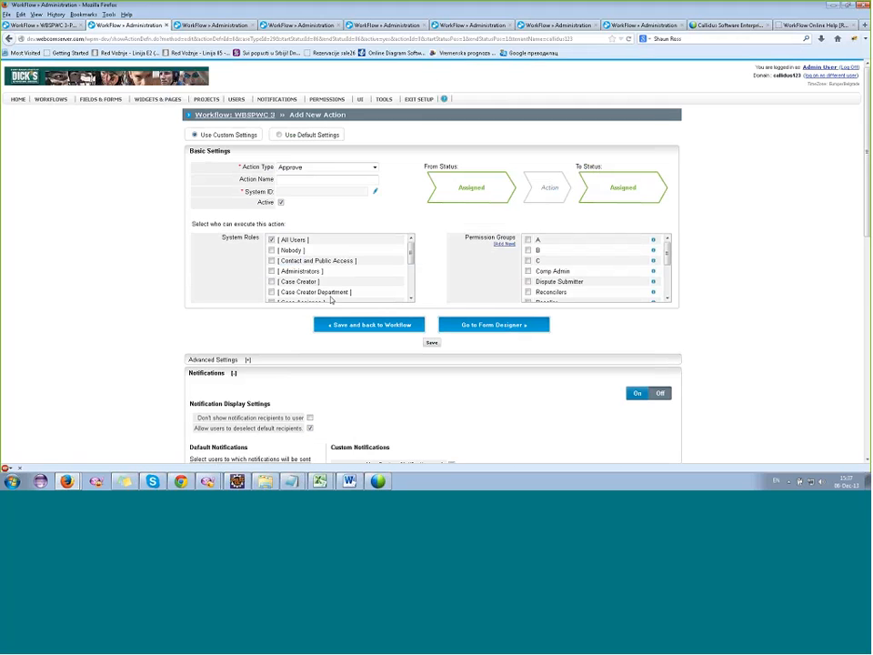
{"action": "left_click", "coordinate": [333, 169]}
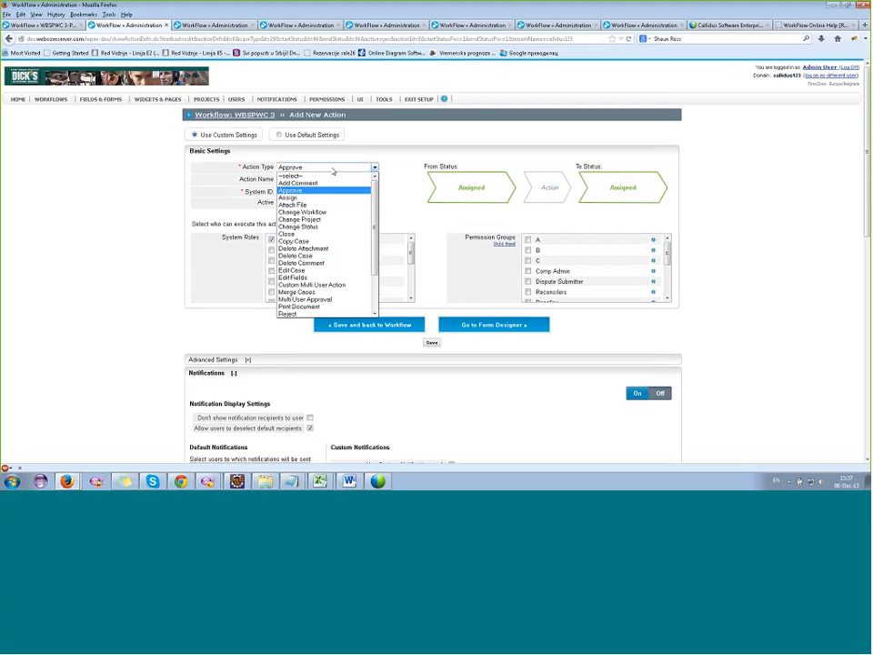
{"action": "left_click", "coordinate": [333, 170]}
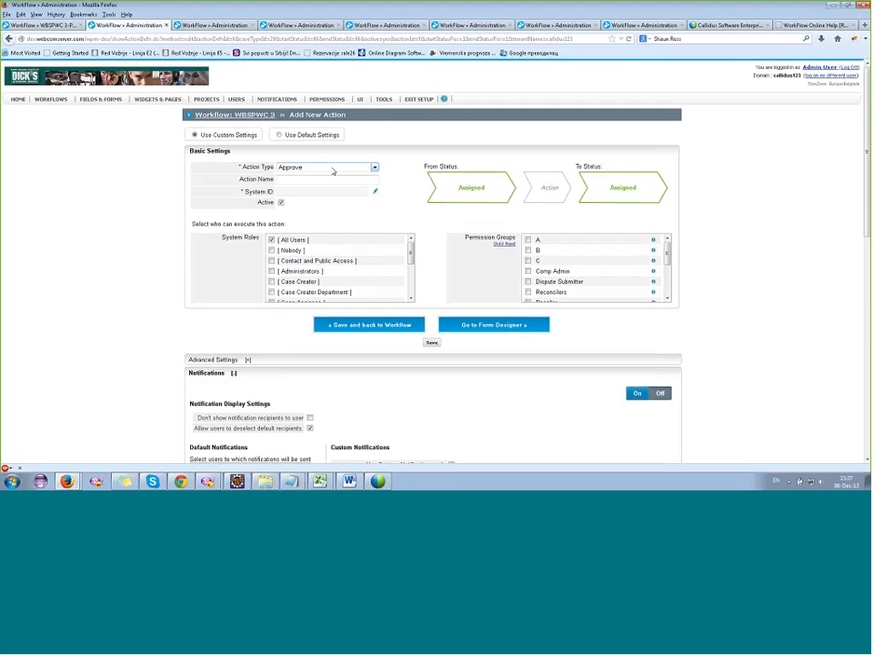
{"action": "scroll", "coordinate": [192, 314], "scroll_direction": "down", "scroll_amount": 7}
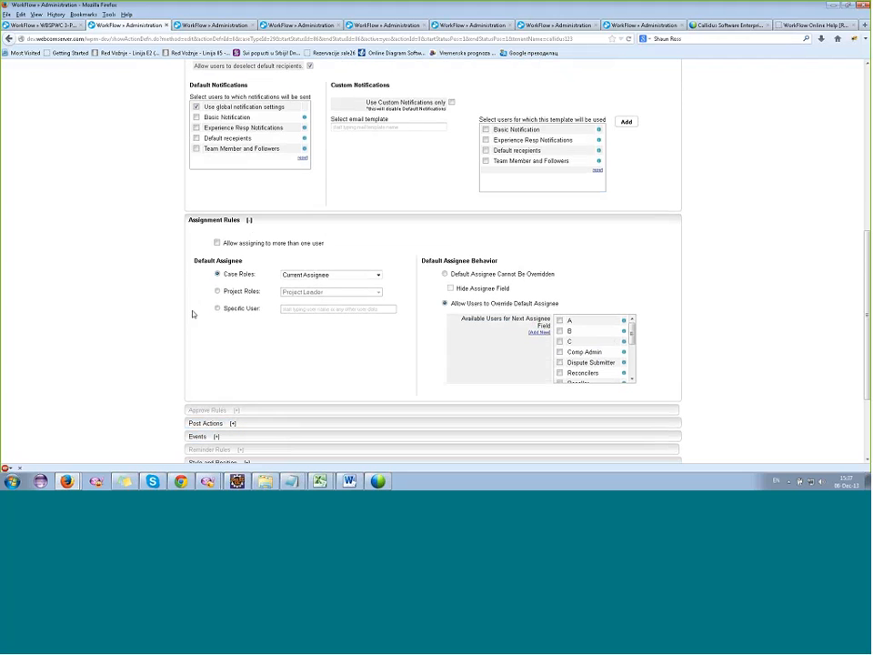
Review the default assignee case roles and try allowing assignment to more than one user to show the assignment group option.
{"action": "left_click", "coordinate": [333, 276]}
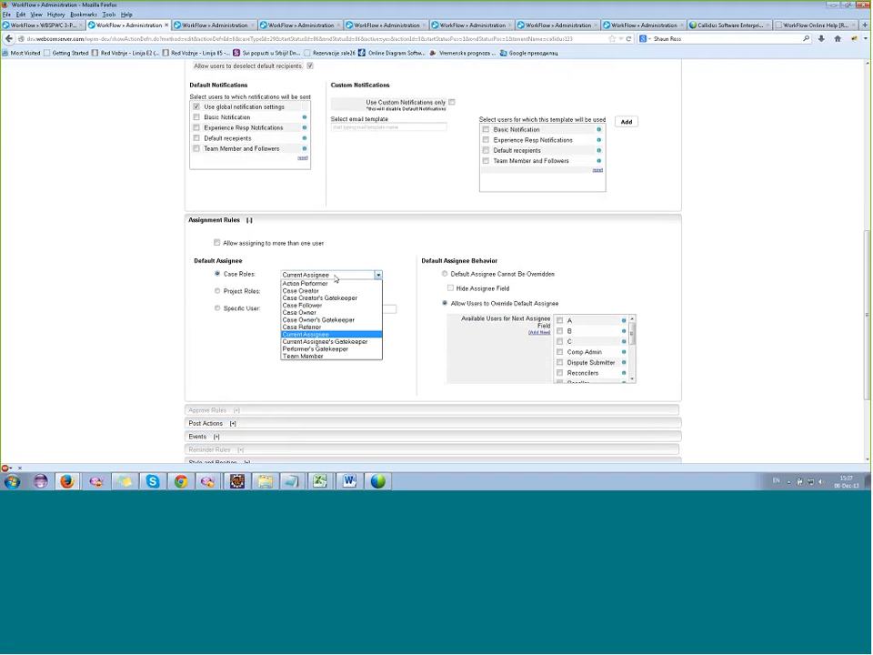
{"action": "left_click", "coordinate": [334, 279]}
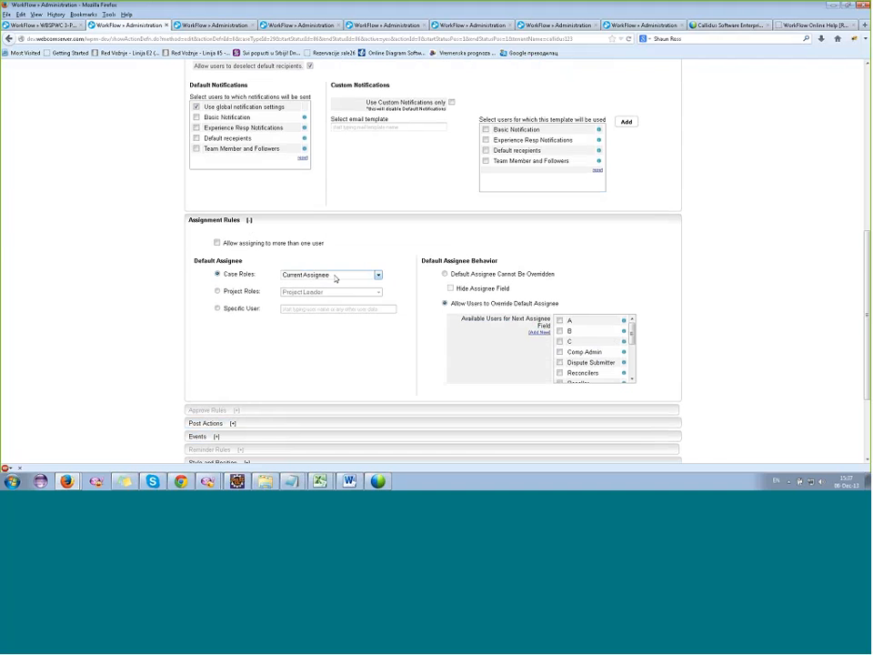
{"action": "left_click", "coordinate": [218, 244]}
{"action": "left_click", "coordinate": [264, 326]}
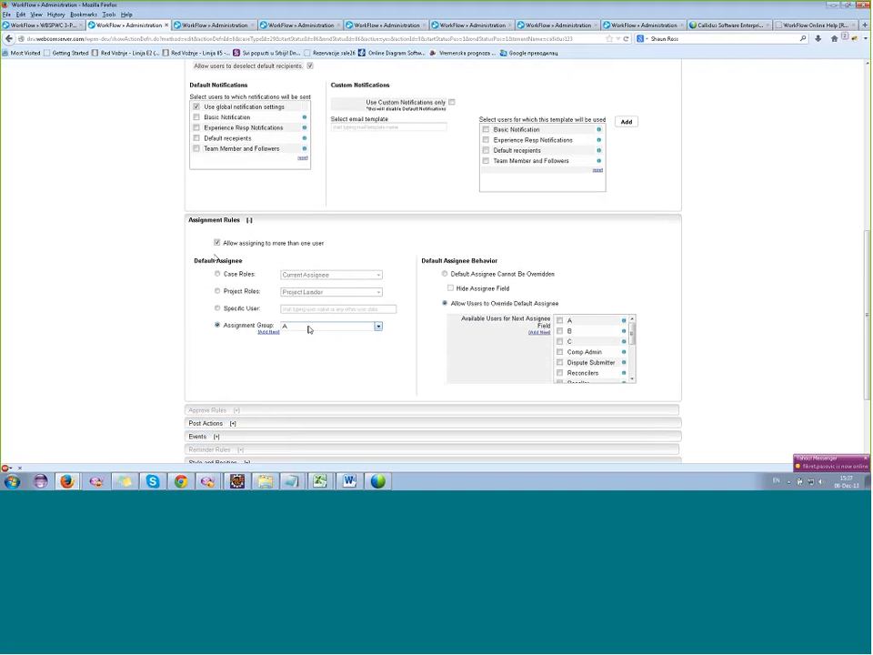
{"action": "left_click", "coordinate": [253, 247]}
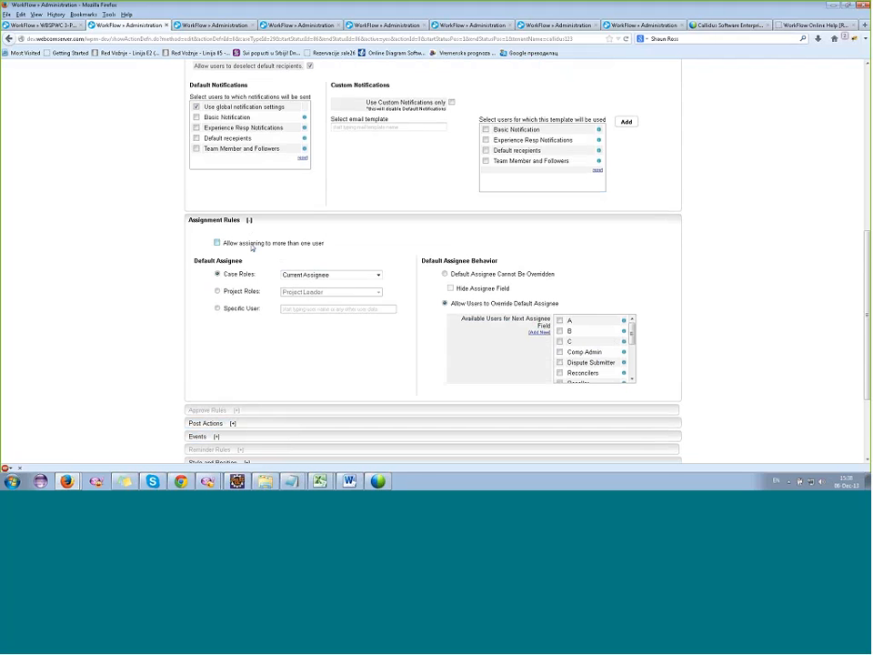
Expand the Post Actions section, examine its options for creating and loading post actions, and collapse it.
{"action": "scroll", "coordinate": [251, 248], "scroll_direction": "down", "scroll_amount": 1}
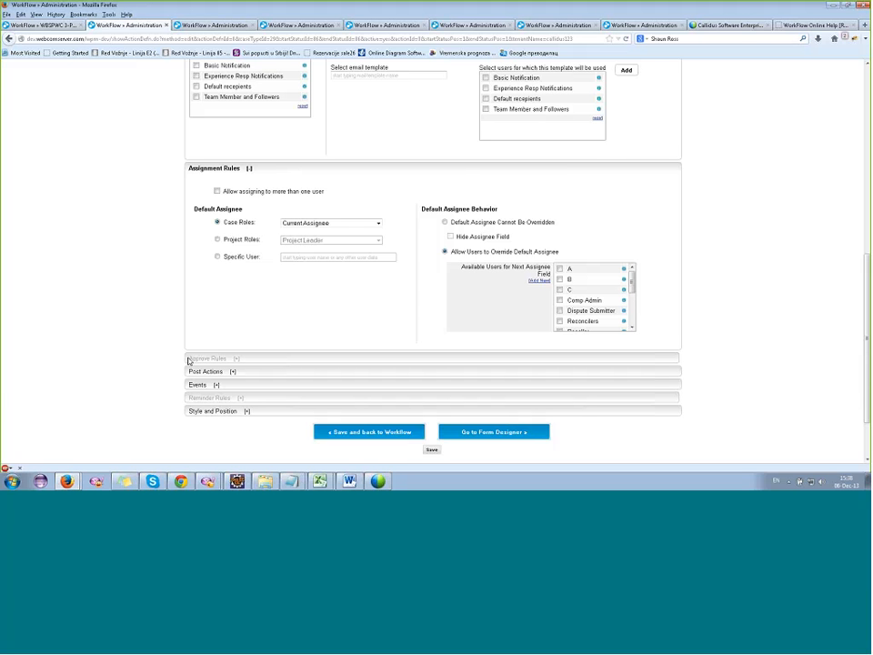
{"action": "left_click", "coordinate": [202, 371]}
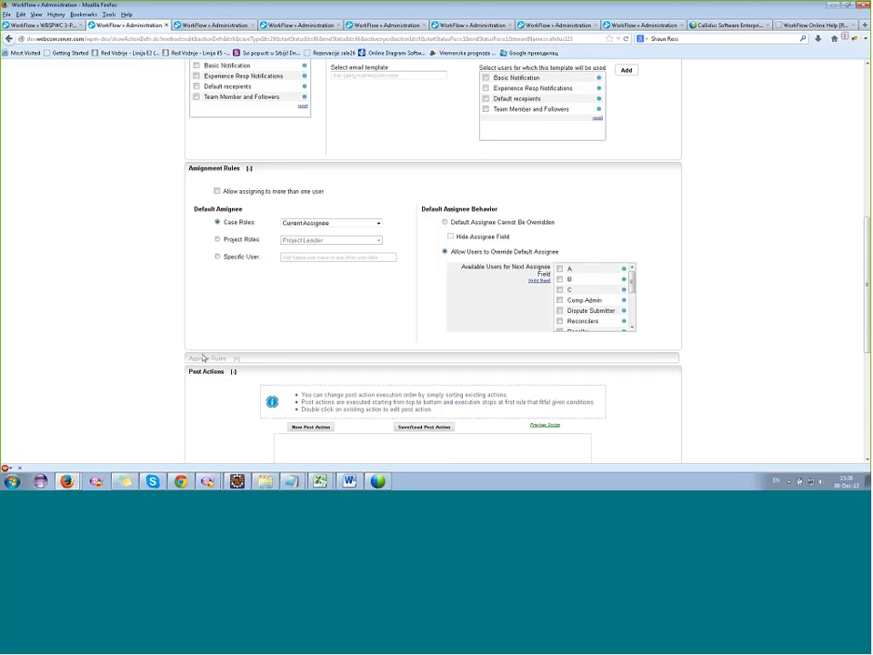
{"action": "scroll", "coordinate": [280, 308], "scroll_direction": "down", "scroll_amount": 3}
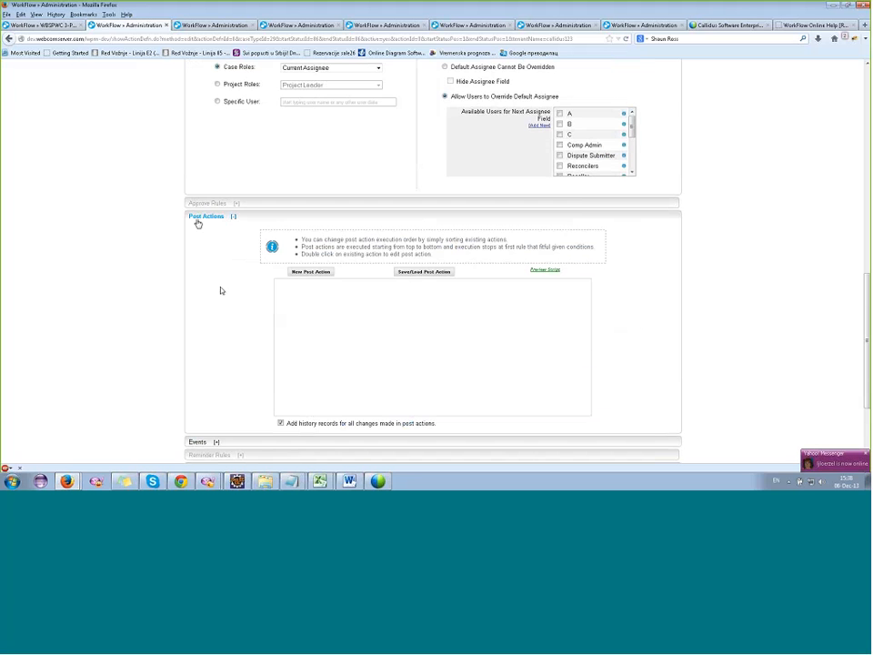
{"action": "left_click", "coordinate": [197, 218]}
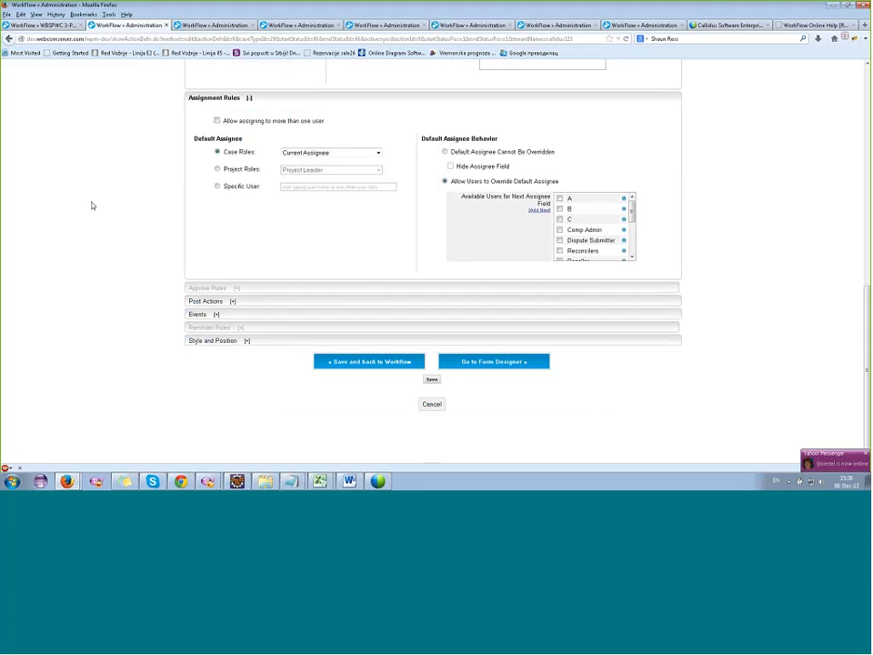
Expand the Events section, examine its form and workflow event script options, and collapse it.
{"action": "scroll", "coordinate": [91, 205], "scroll_direction": "up", "scroll_amount": 2}
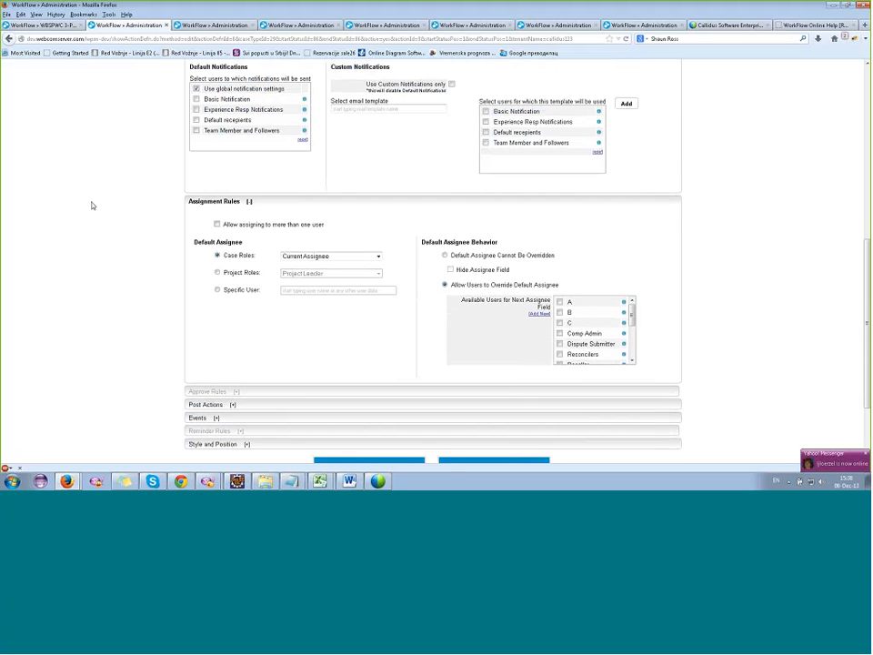
{"action": "scroll", "coordinate": [91, 205], "scroll_direction": "up", "scroll_amount": 2}
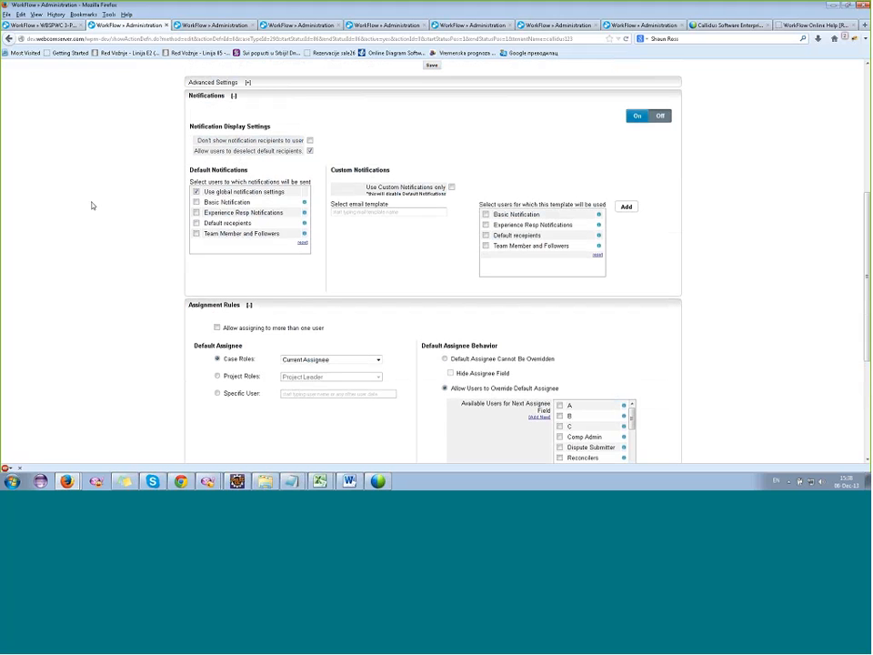
{"action": "scroll", "coordinate": [91, 205], "scroll_direction": "down", "scroll_amount": 4}
{"action": "left_click", "coordinate": [197, 313]}
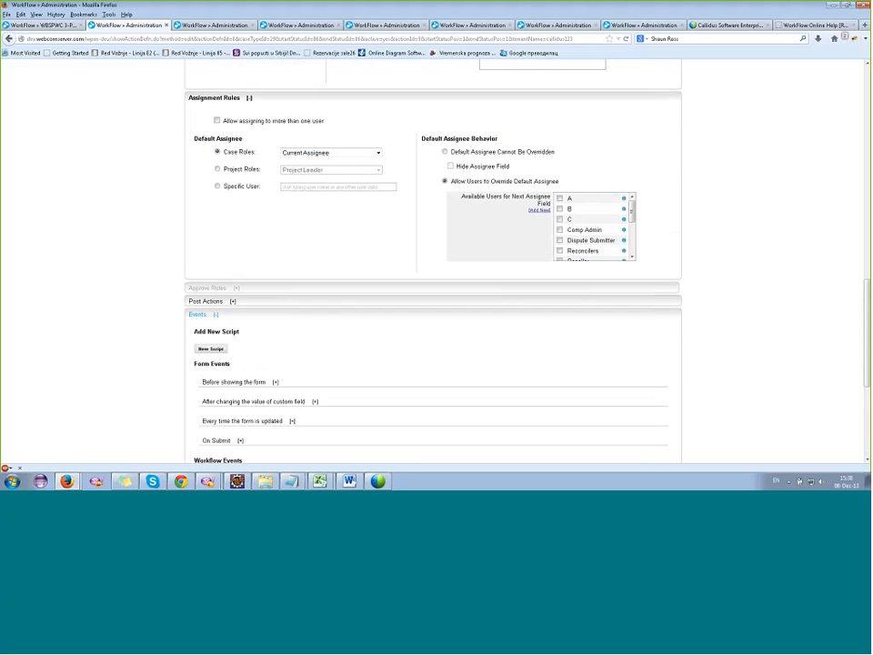
{"action": "scroll", "coordinate": [70, 220], "scroll_direction": "down", "scroll_amount": 3}
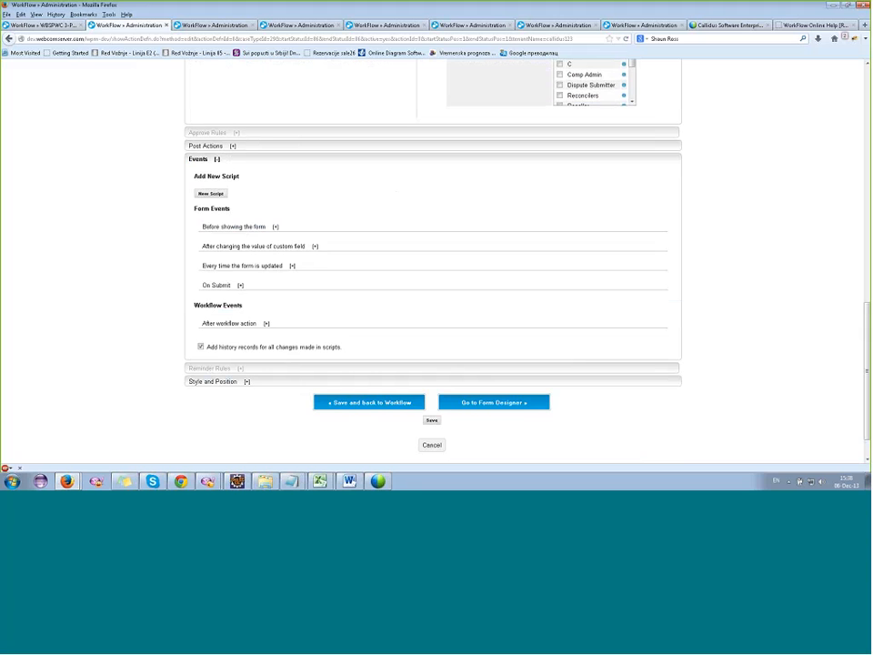
{"action": "left_click", "coordinate": [210, 162]}
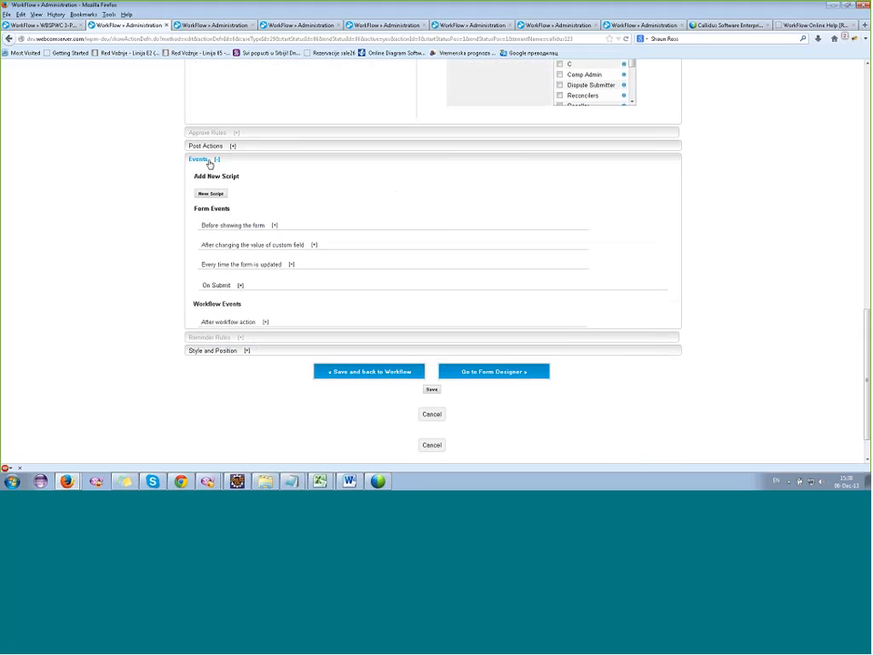
Expand the Approve action's advanced settings and enable Action Can Be Used As Custom View.
{"action": "left_click", "coordinate": [217, 234]}
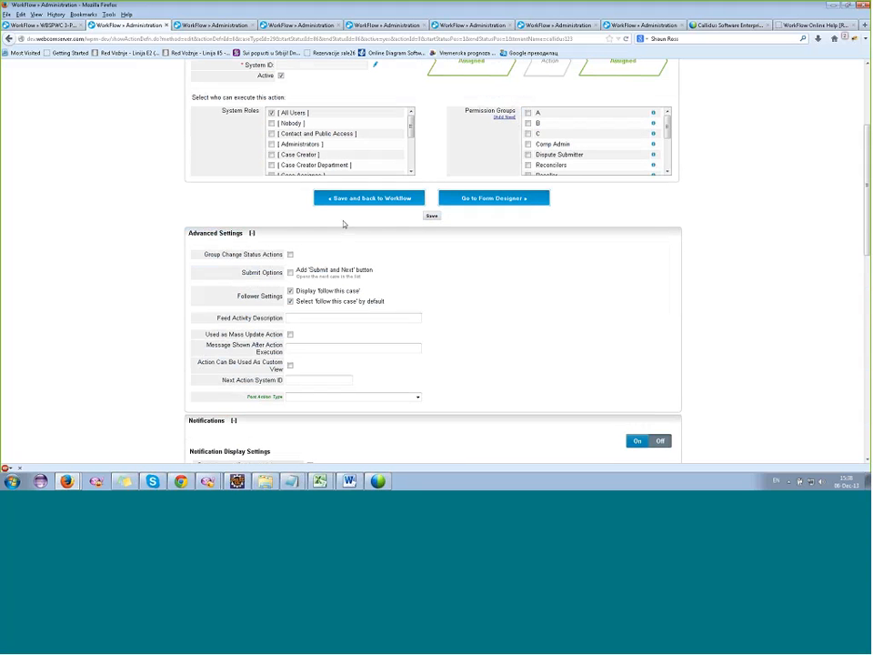
{"action": "scroll", "coordinate": [373, 255], "scroll_direction": "up", "scroll_amount": 1}
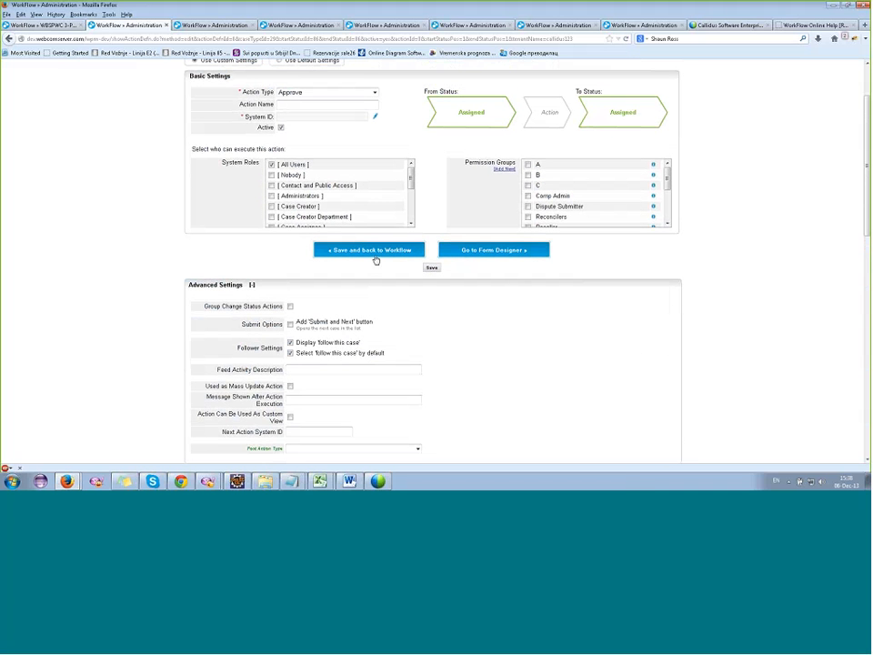
{"action": "scroll", "coordinate": [375, 261], "scroll_direction": "down", "scroll_amount": 1}
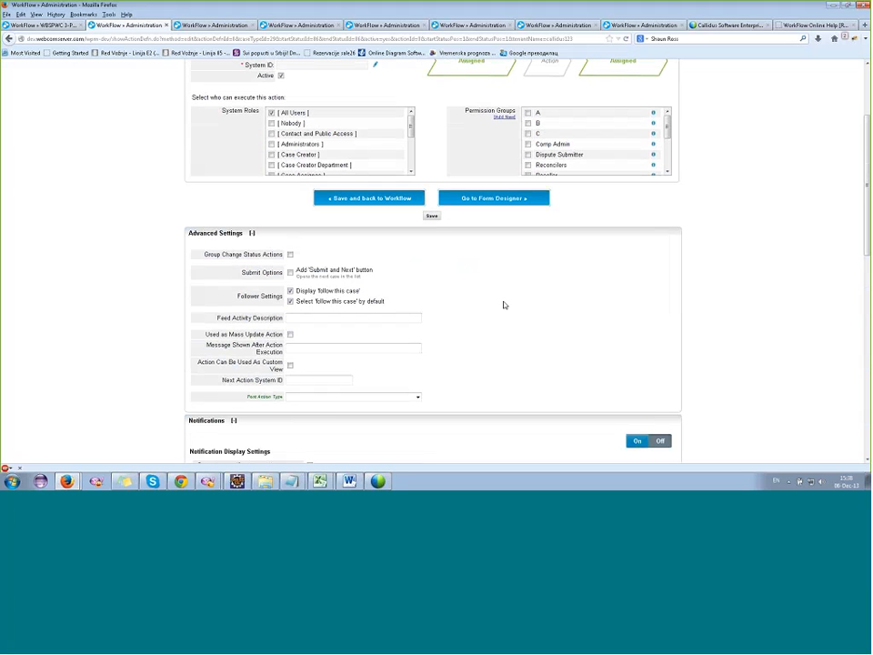
{"action": "mouse_move", "coordinate": [197, 365]}
{"action": "left_mouse_down"}
{"action": "mouse_move", "coordinate": [280, 372]}
{"action": "mouse_move", "coordinate": [197, 363]}
{"action": "left_mouse_up"}
{"action": "left_click", "coordinate": [290, 365]}
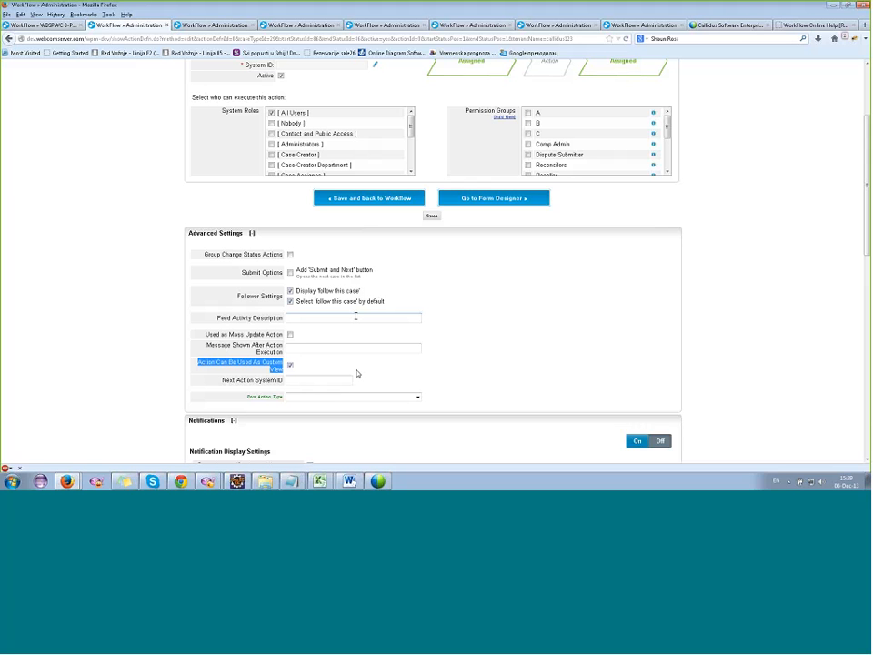
Examine the Next Action System ID option in the action's advanced settings.
{"action": "left_click", "coordinate": [345, 380]}
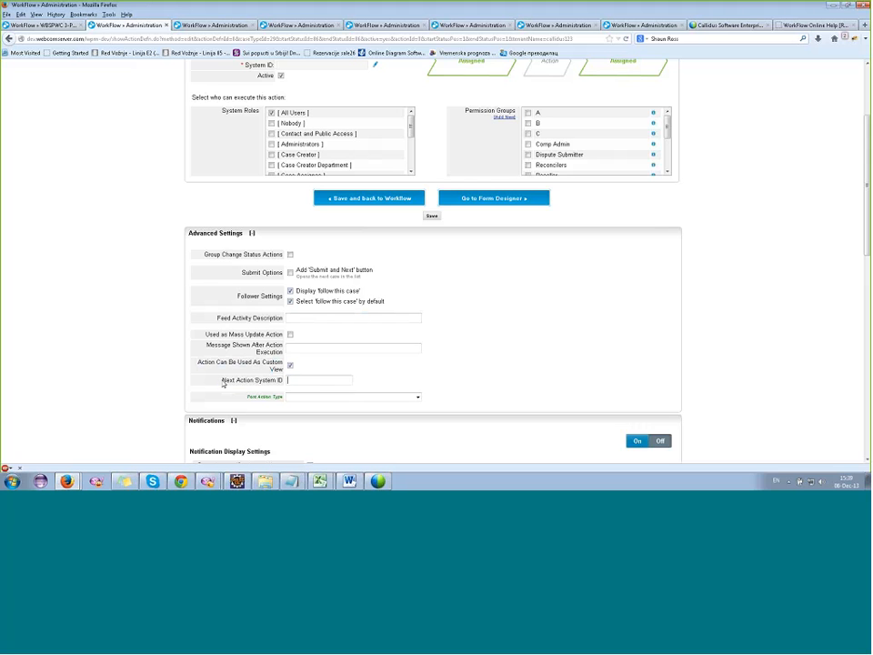
{"action": "left_click_drag", "start_coordinate": [222, 381], "coordinate": [380, 373]}
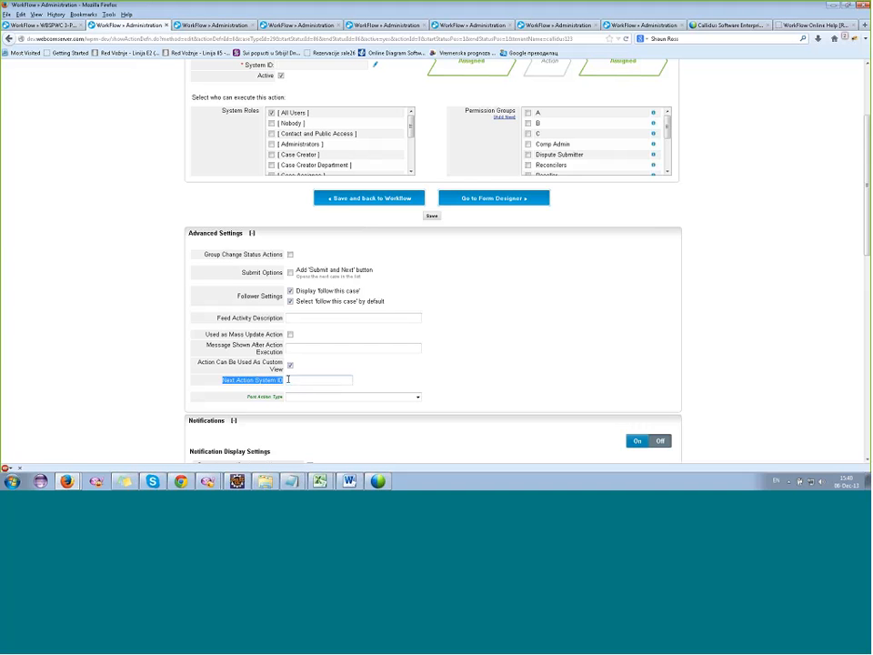
{"action": "left_click", "coordinate": [289, 379]}
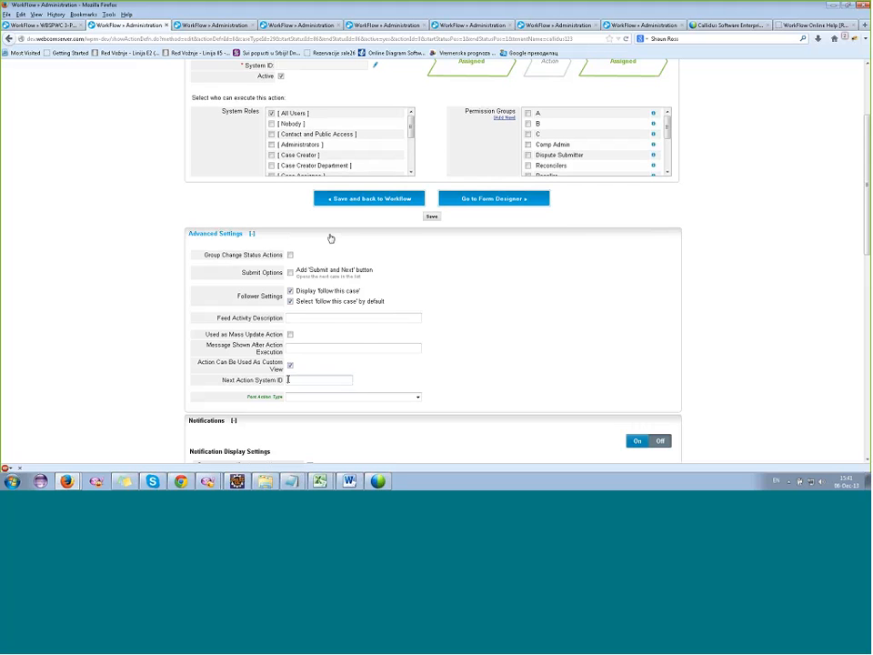
Switch the new action's type to Change Status and examine the Group Change Status Actions setting.
{"action": "scroll", "coordinate": [331, 238], "scroll_direction": "up", "scroll_amount": 3}
{"action": "left_click", "coordinate": [331, 169]}
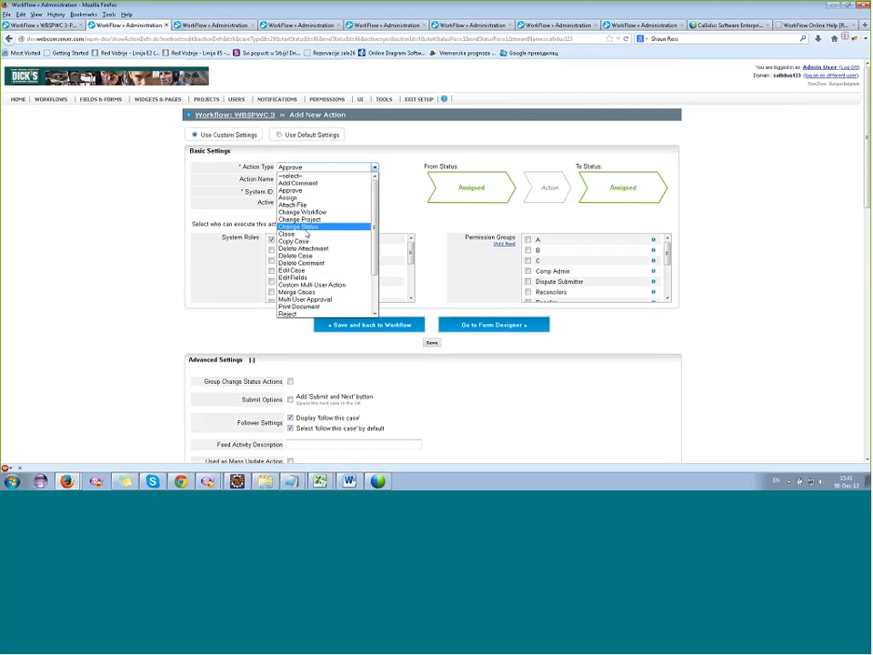
{"action": "left_click", "coordinate": [306, 228]}
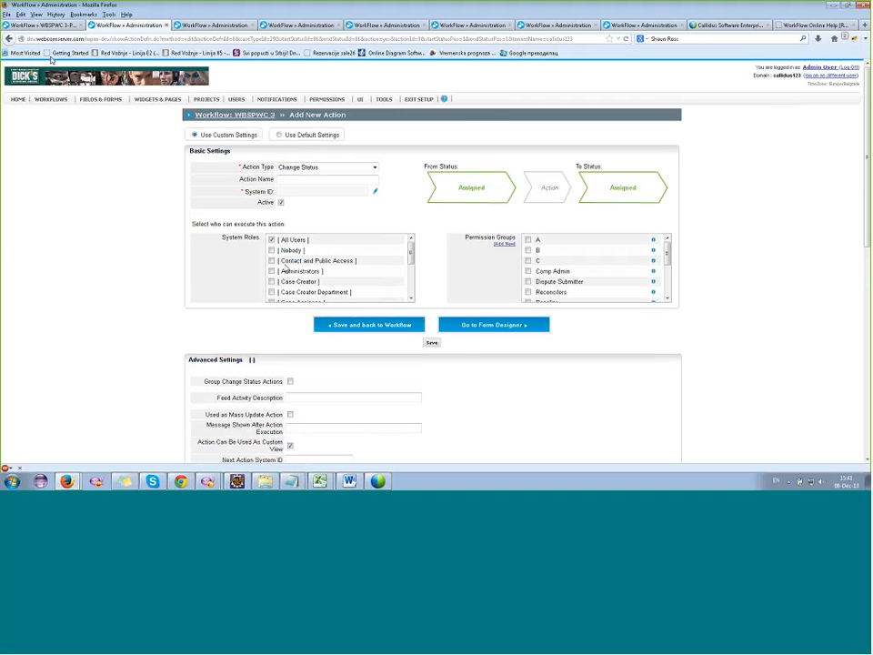
{"action": "left_click", "coordinate": [48, 39]}
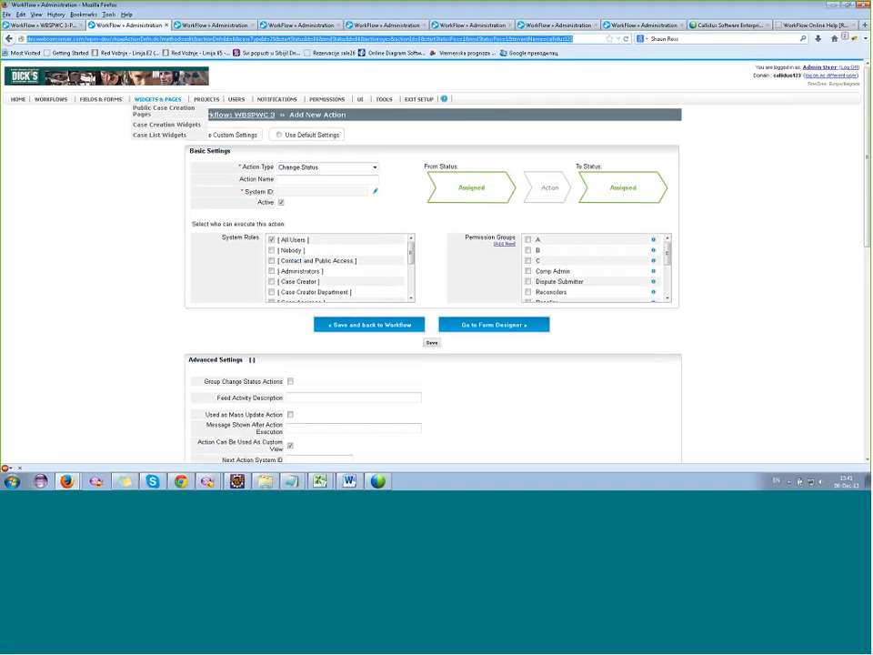
{"action": "left_click_drag", "start_coordinate": [286, 387], "coordinate": [204, 360]}
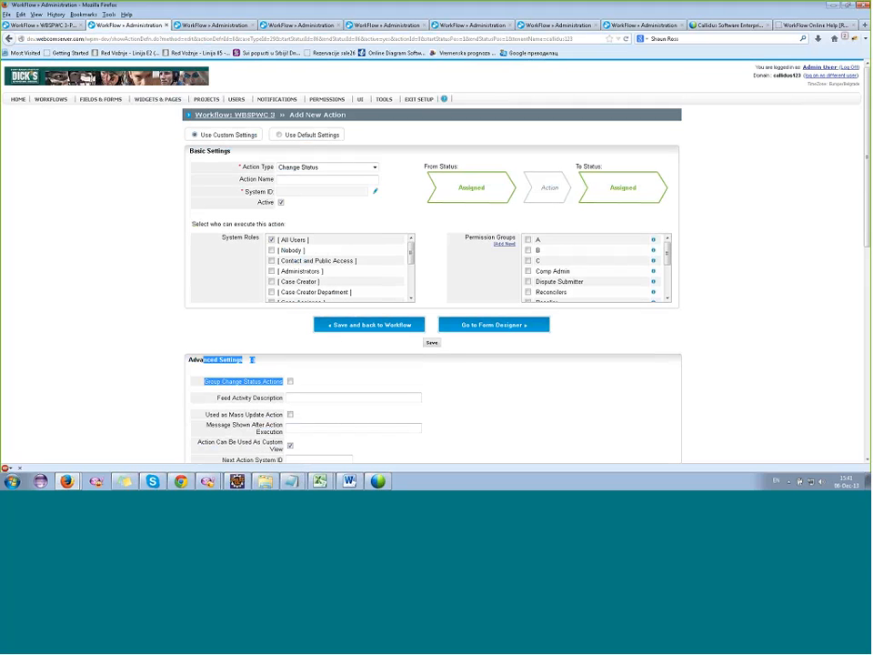
{"action": "left_click", "coordinate": [308, 378]}
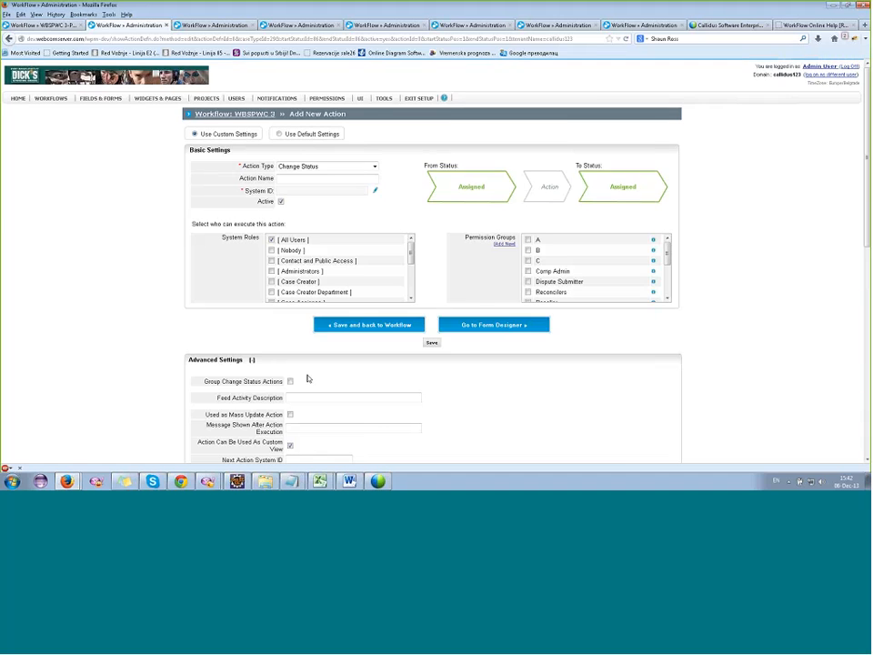
Cancel the new action and list the existing Assigned-to-Assigned actions in the WBSPWC 3 transition matrix.
{"action": "scroll", "coordinate": [487, 378], "scroll_direction": "down", "scroll_amount": 2}
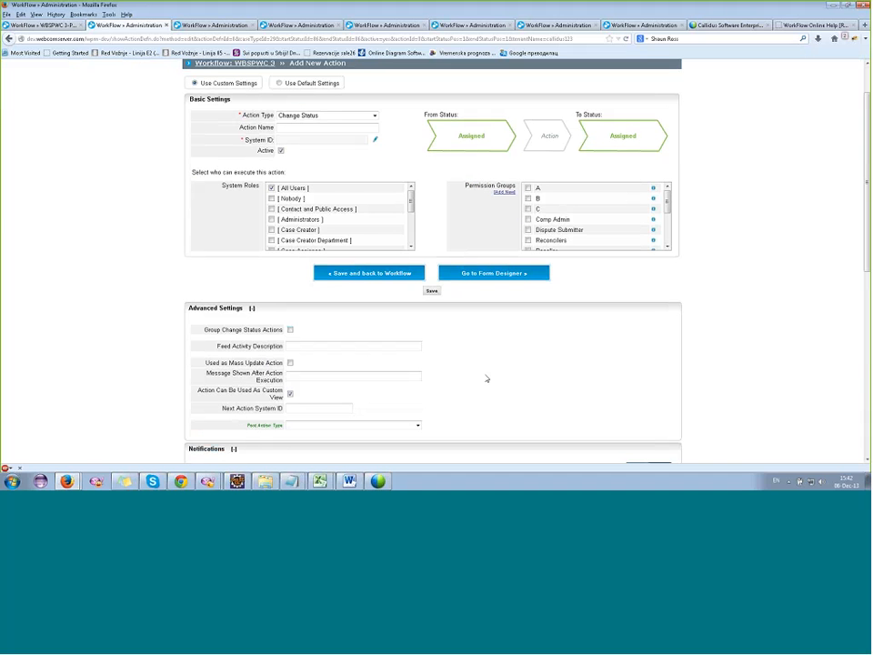
{"action": "scroll", "coordinate": [487, 378], "scroll_direction": "down", "scroll_amount": 8}
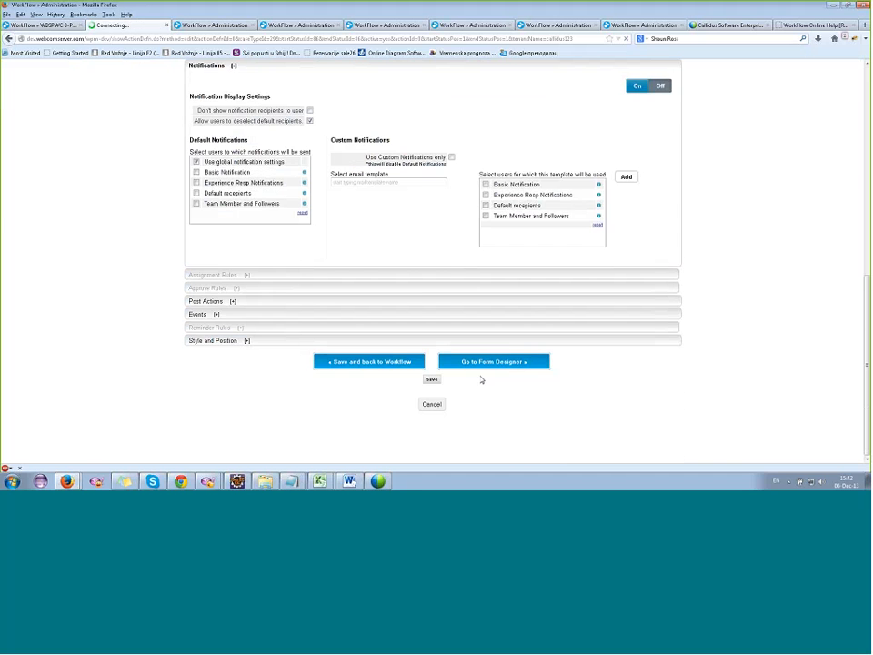
{"action": "left_click", "coordinate": [435, 409]}
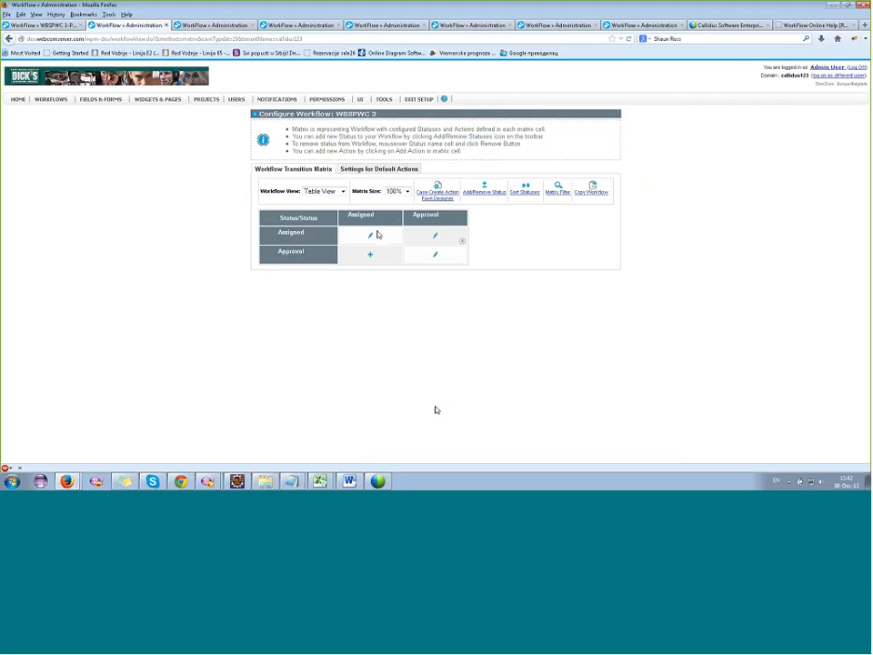
{"action": "left_click", "coordinate": [370, 237]}
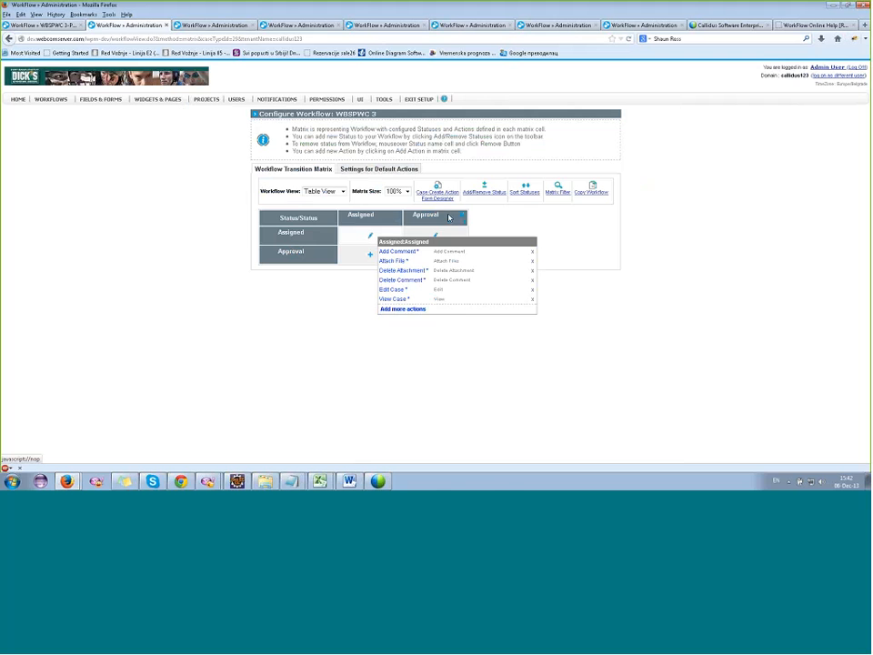
Create a new status named Status 2 and insert it after the Assigned status in workflow WBSPWC 3.
{"action": "left_click", "coordinate": [395, 224]}
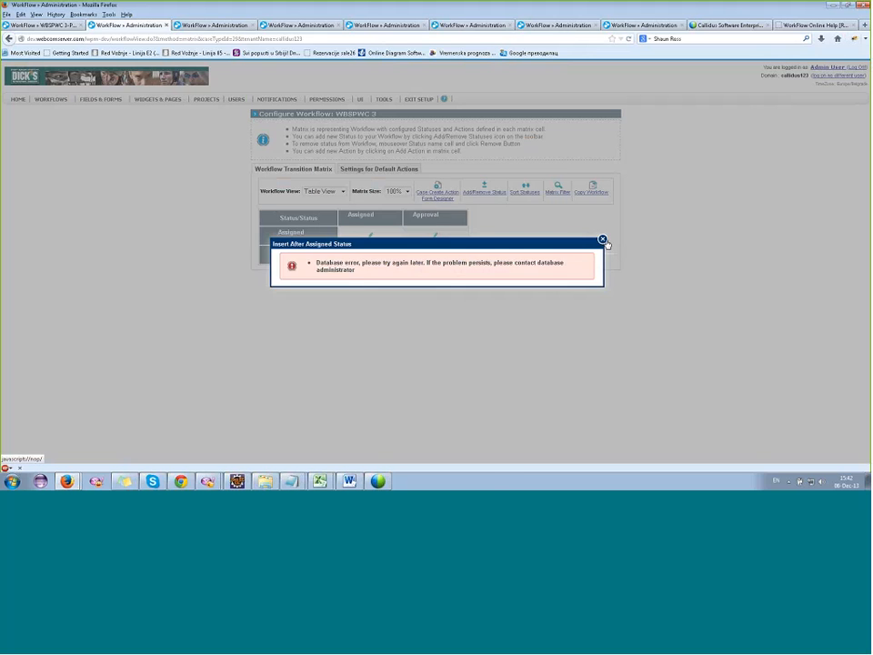
{"action": "left_click", "coordinate": [602, 240]}
{"action": "left_click", "coordinate": [393, 223]}
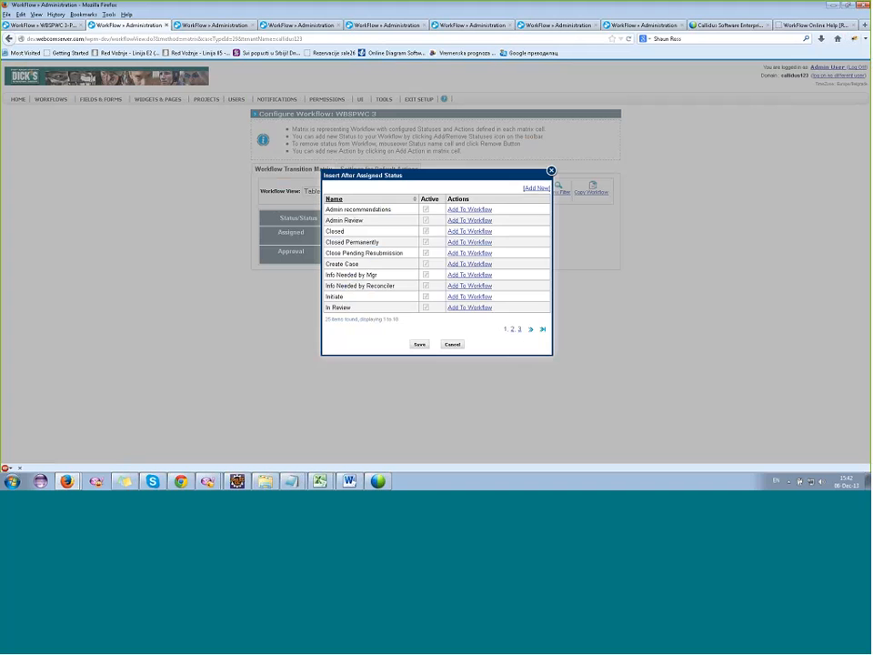
{"action": "left_click", "coordinate": [537, 187]}
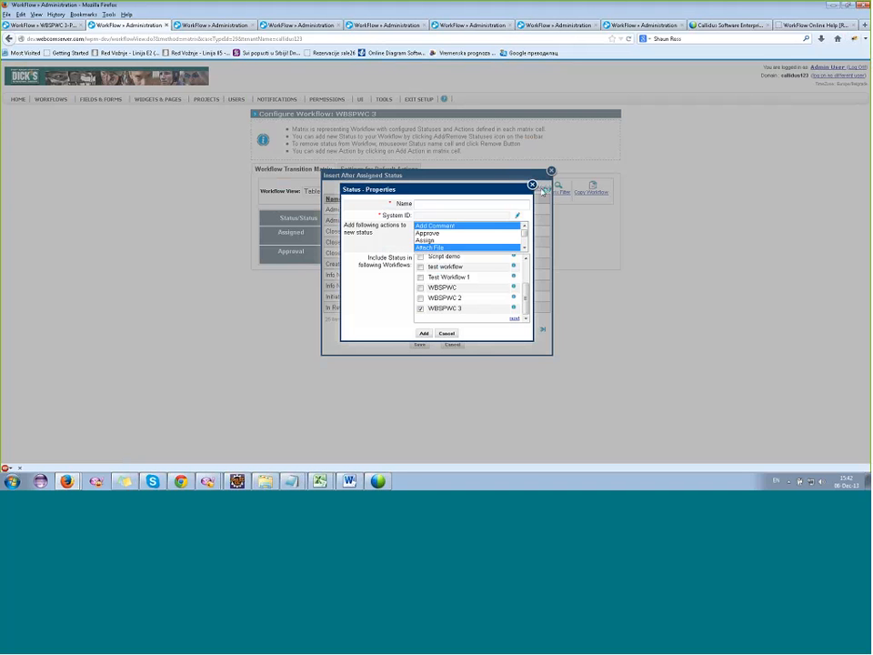
{"action": "left_click", "coordinate": [436, 204]}
{"action": "type", "text": "Status 2"}
{"action": "left_click", "coordinate": [424, 333]}
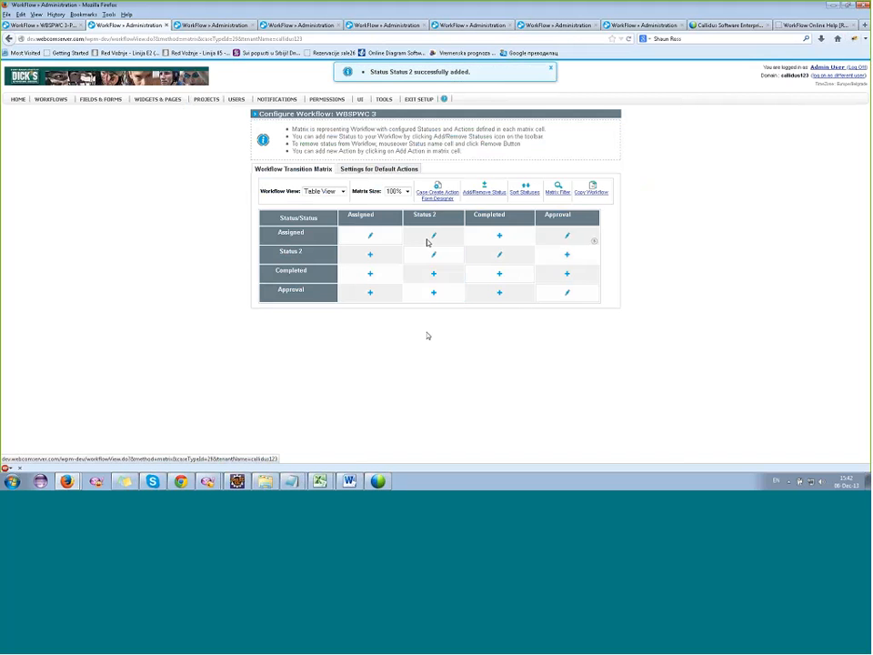
Add a Change Status action from Assigned to Completed, save it, and return to the workflow matrix.
{"action": "mouse_move", "coordinate": [434, 239]}
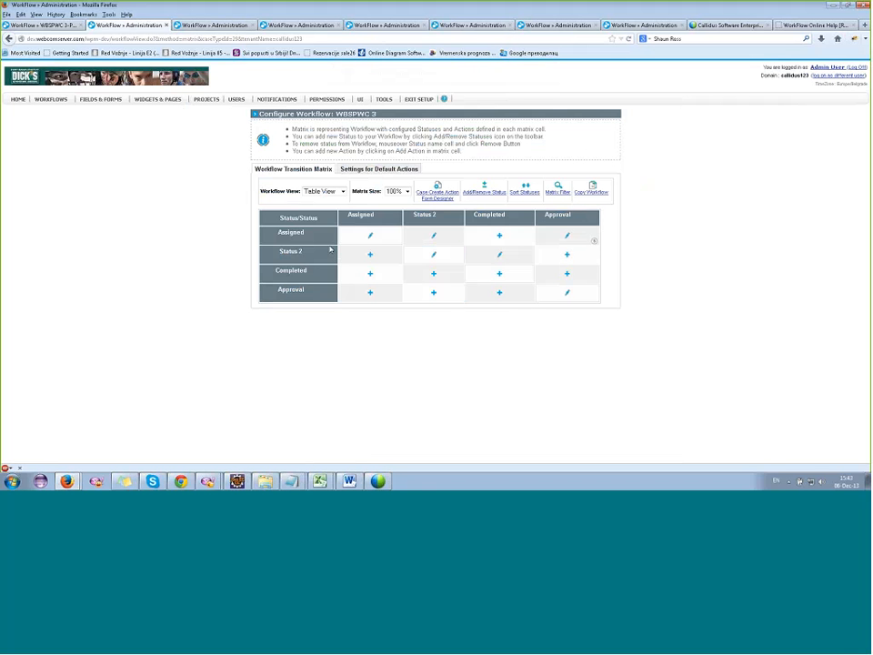
{"action": "left_click", "coordinate": [499, 238]}
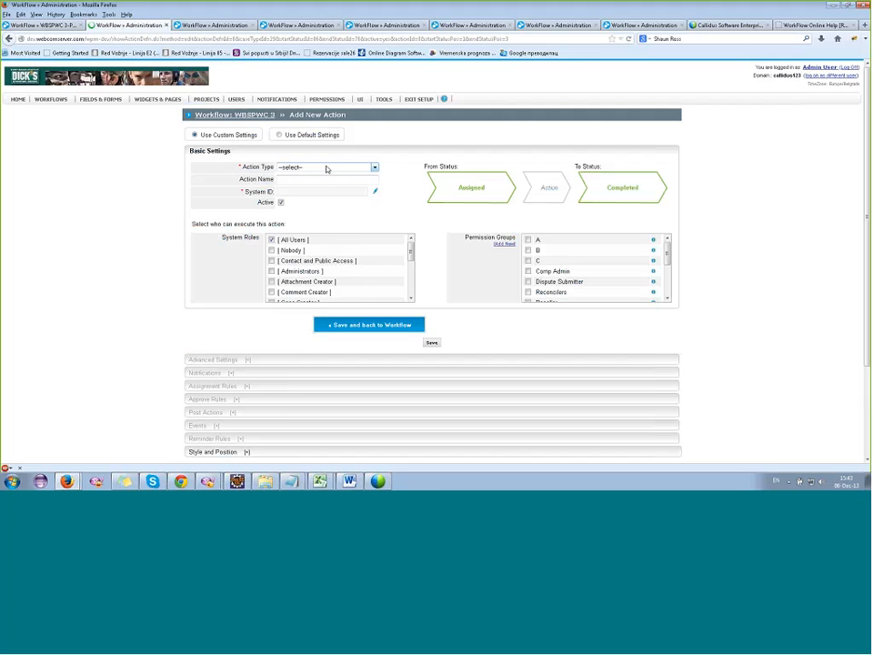
{"action": "left_click", "coordinate": [327, 168]}
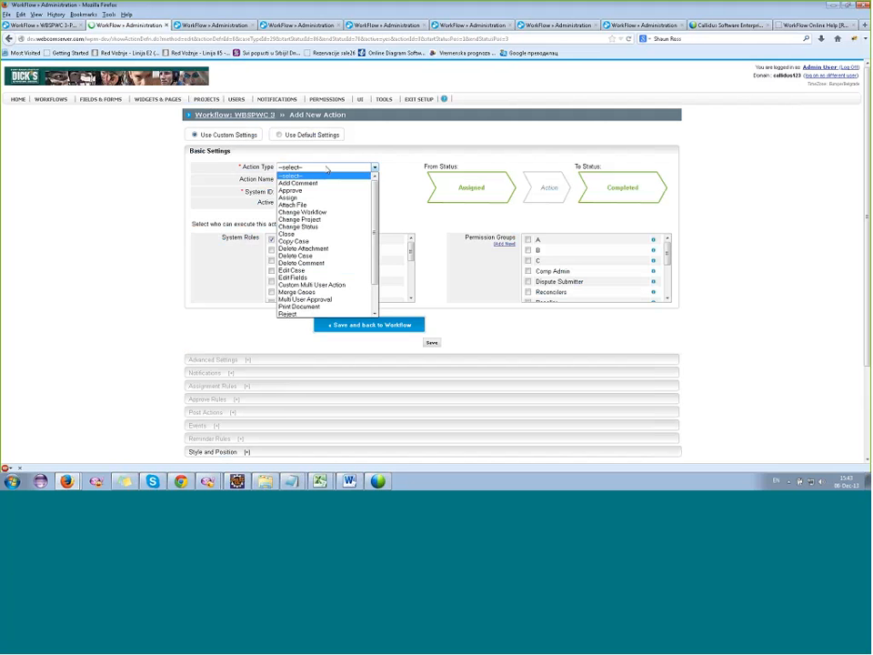
{"action": "left_click", "coordinate": [316, 227]}
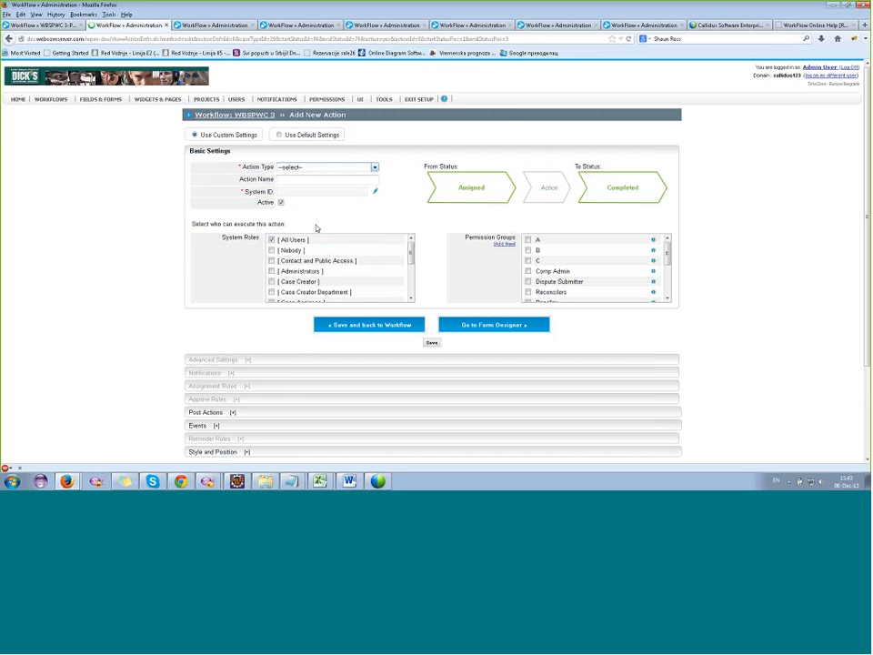
{"action": "left_click", "coordinate": [432, 344]}
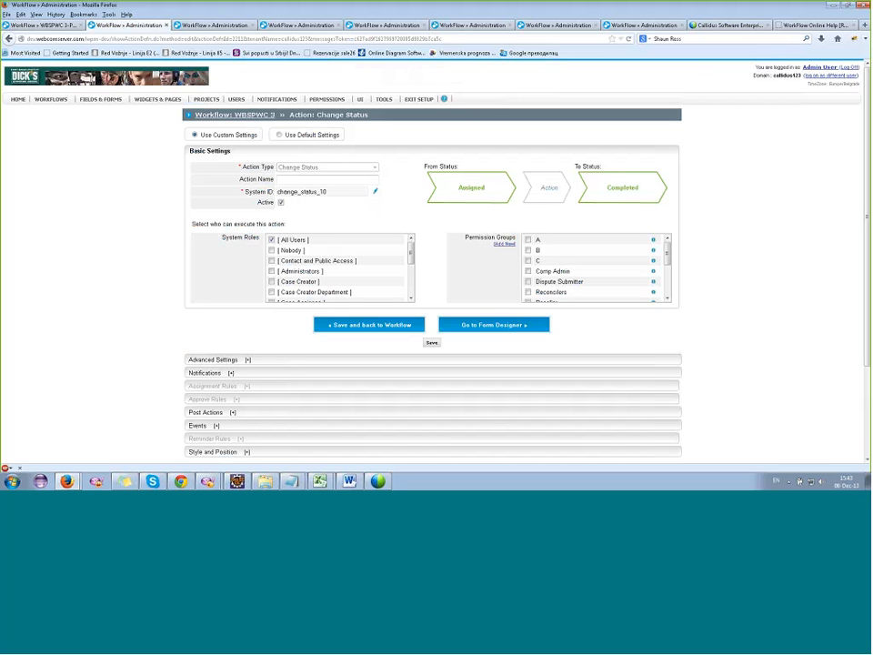
{"action": "left_click", "coordinate": [370, 327]}
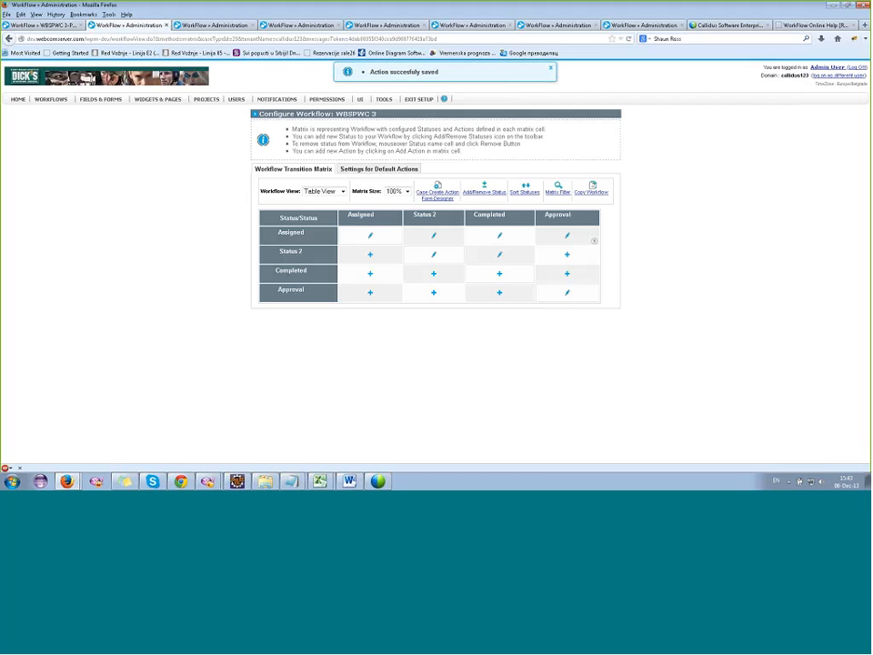
Review the actions defined for the Assigned-to-Completed and Assigned-to-Status 2 transitions.
{"action": "left_click", "coordinate": [499, 237]}
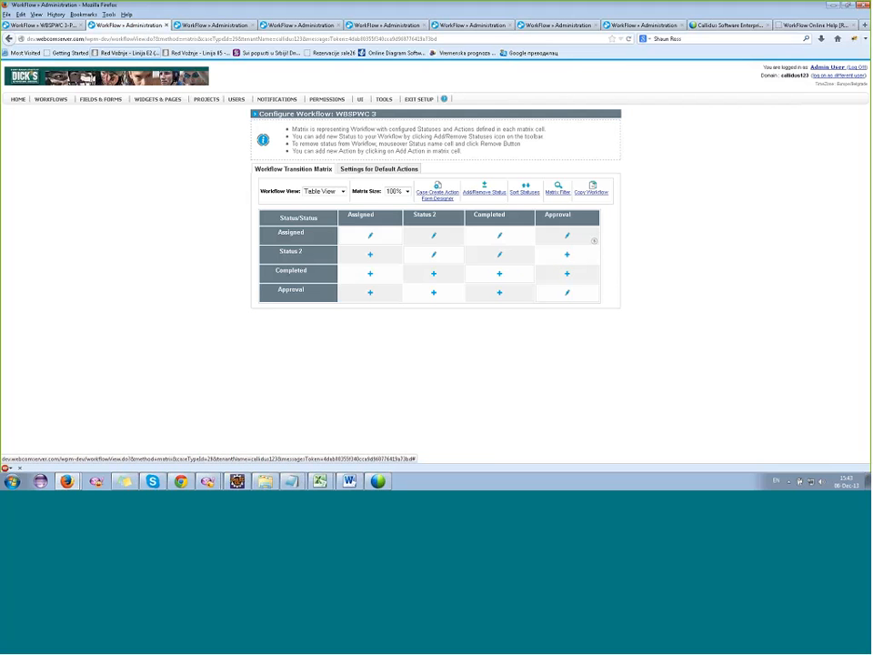
{"action": "left_click", "coordinate": [434, 236]}
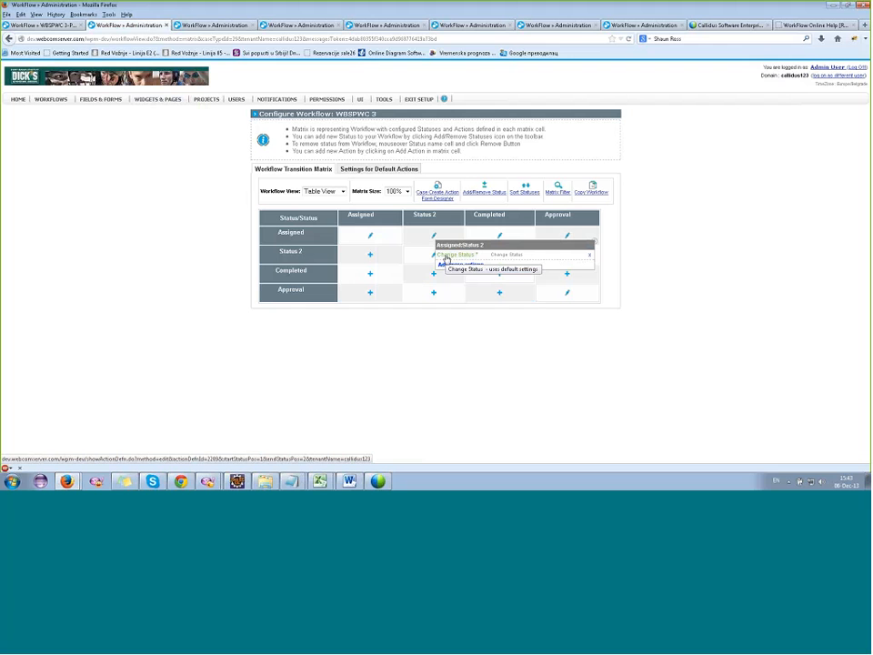
{"action": "left_click", "coordinate": [434, 239]}
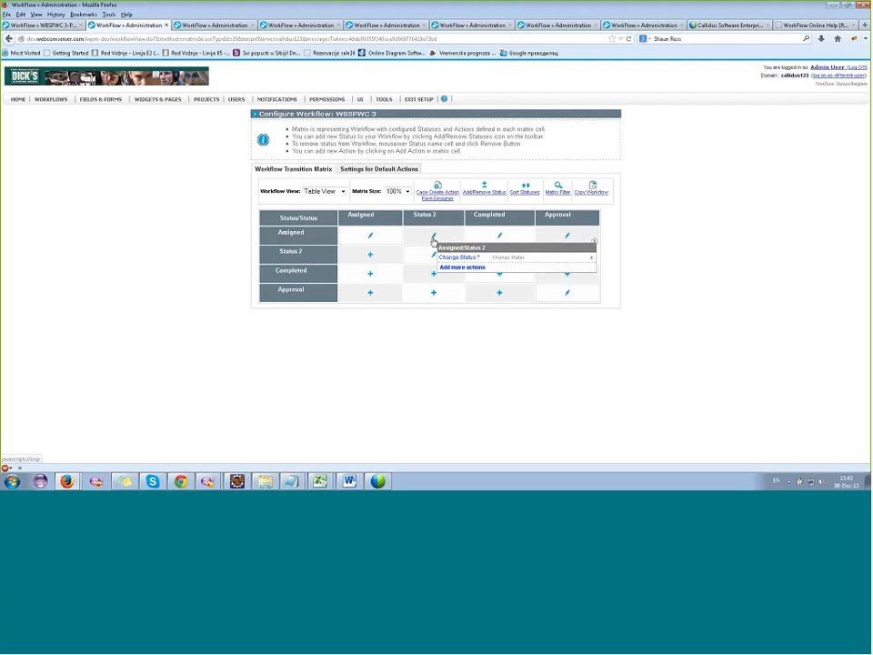
{"action": "left_click", "coordinate": [499, 238]}
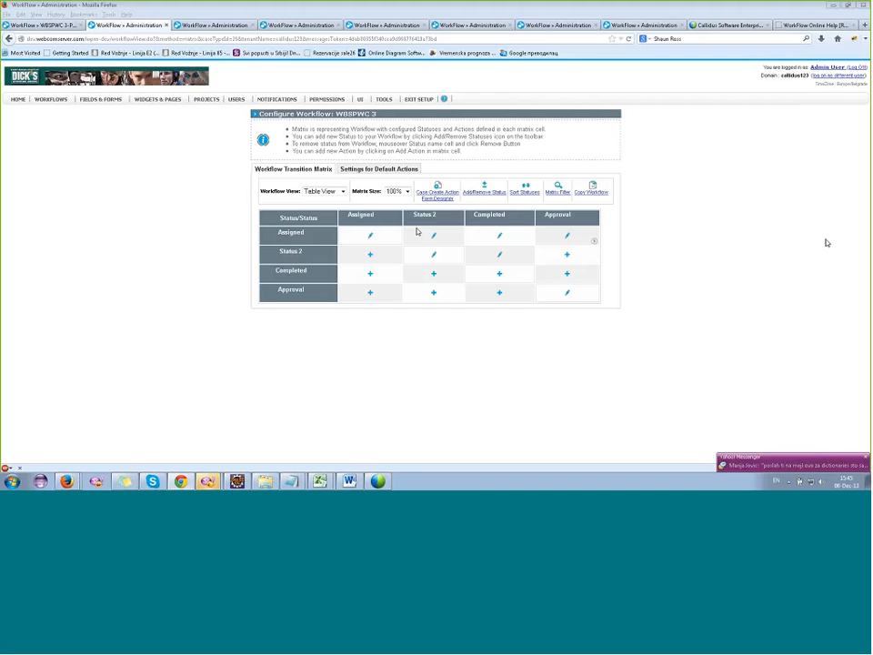
{"action": "left_click", "coordinate": [434, 236]}
{"action": "left_click", "coordinate": [449, 265]}
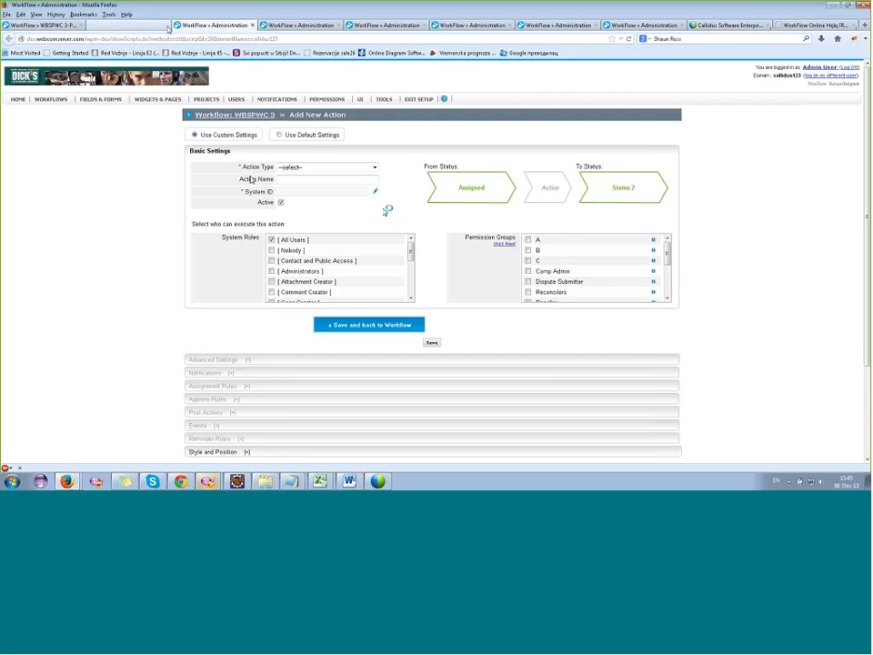
{"action": "left_click", "coordinate": [166, 25]}
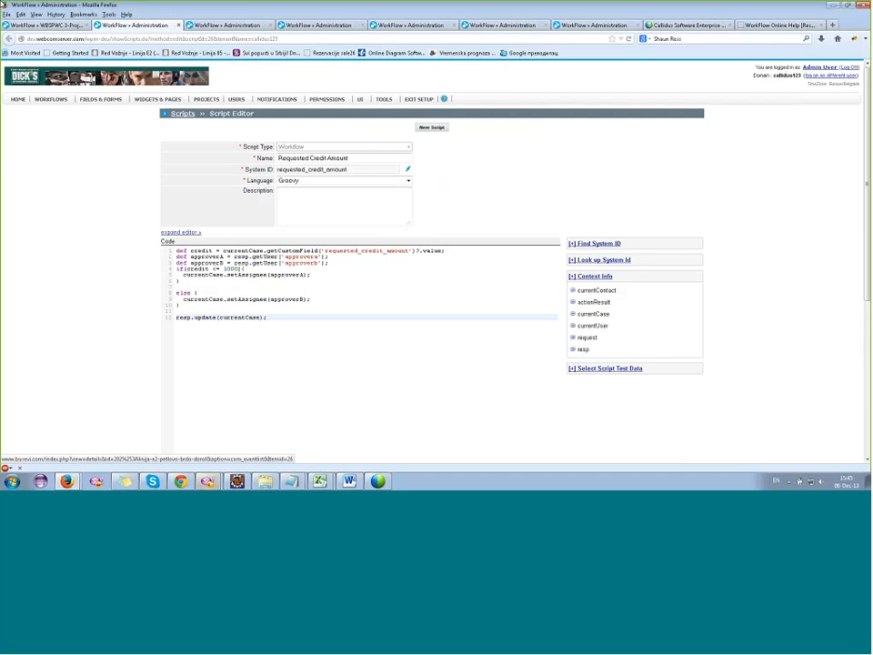
Switch to the WBSPWC 3 test case, enter setup, and display the custom fields and forms.
{"action": "left_click", "coordinate": [53, 26]}
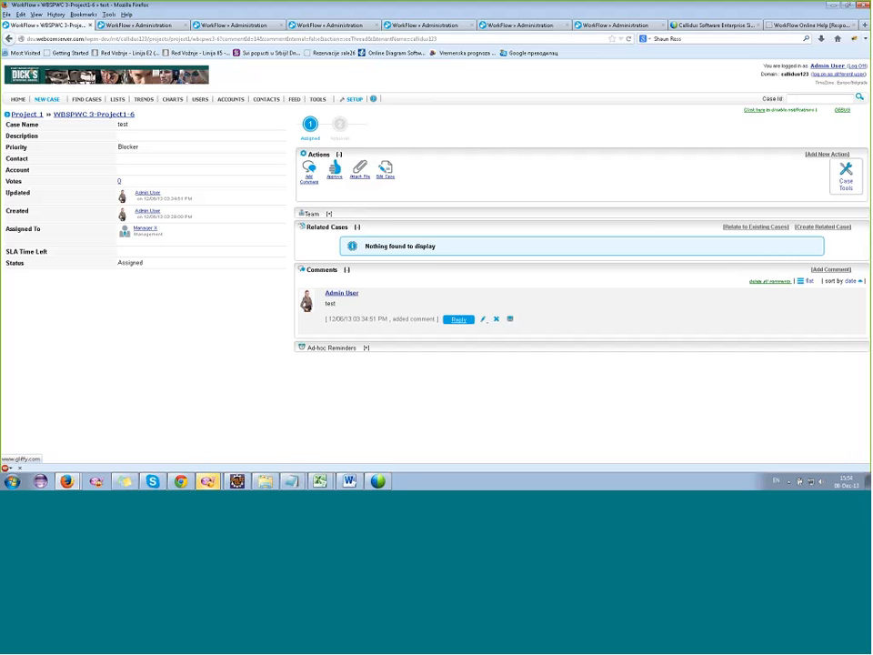
{"action": "left_click", "coordinate": [354, 99]}
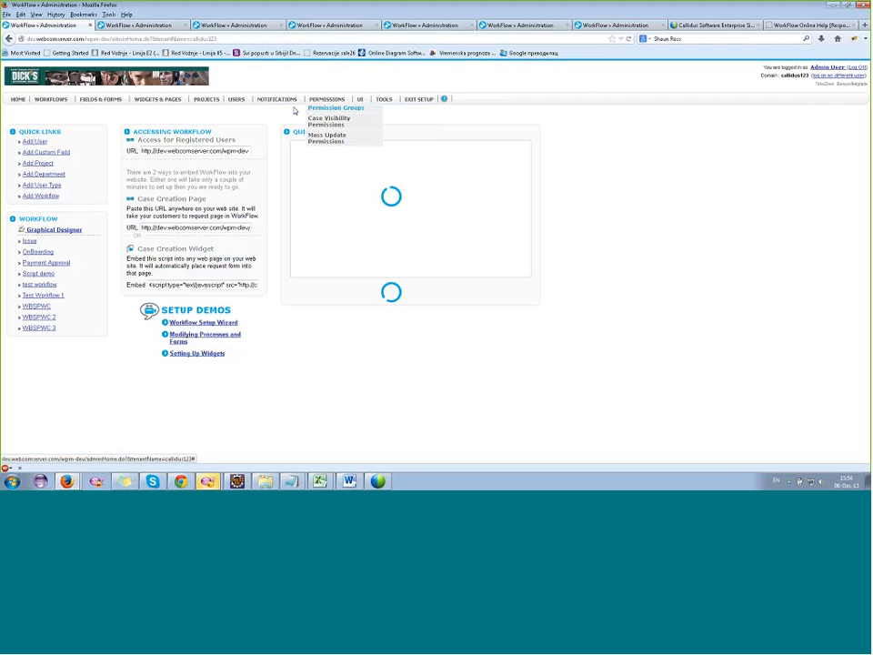
{"action": "mouse_move", "coordinate": [105, 103]}
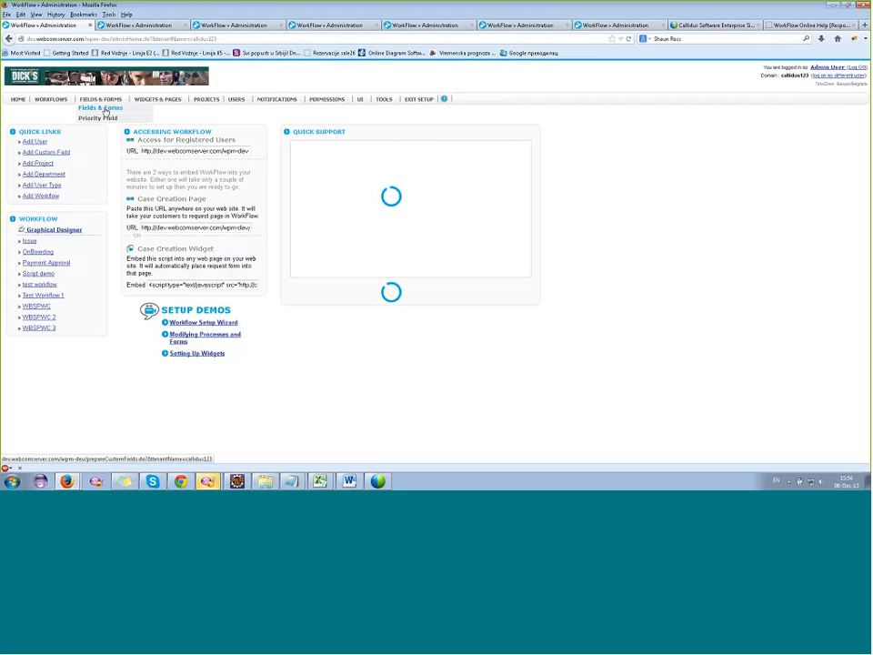
{"action": "left_click", "coordinate": [104, 110]}
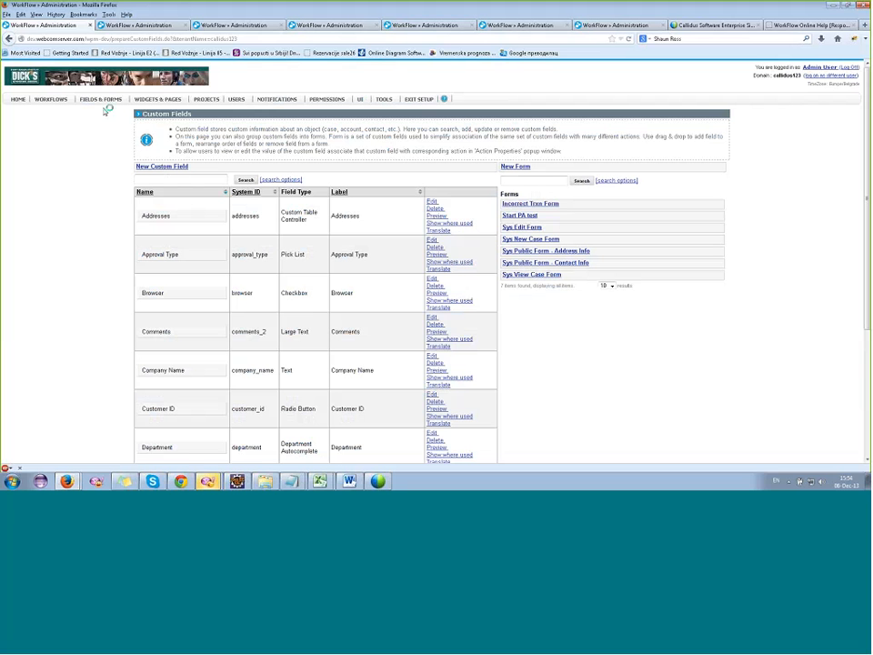
Exit setup to the case page, and re-enter setup to open the application's general settings.
{"action": "mouse_move", "coordinate": [388, 102]}
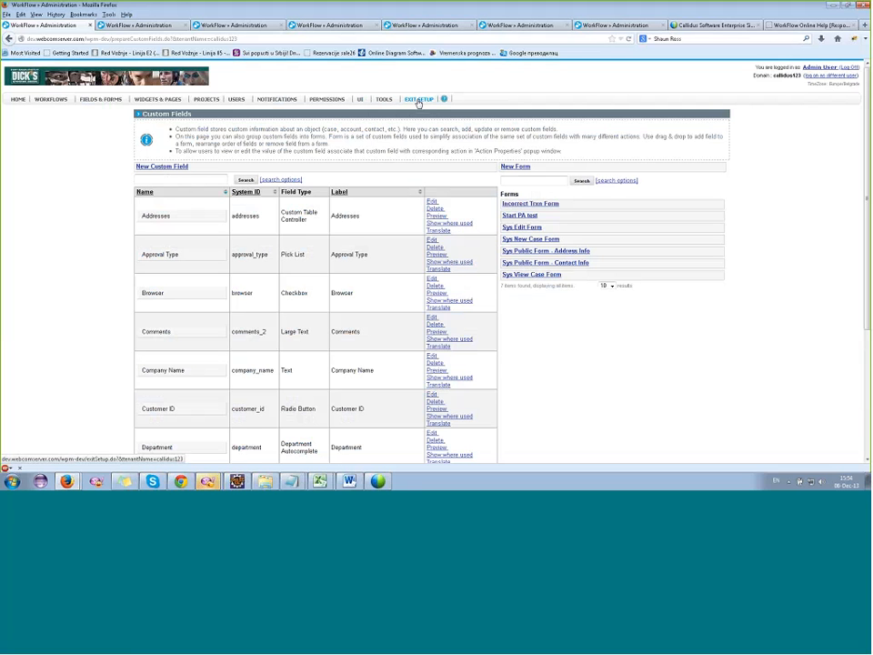
{"action": "left_click", "coordinate": [418, 103]}
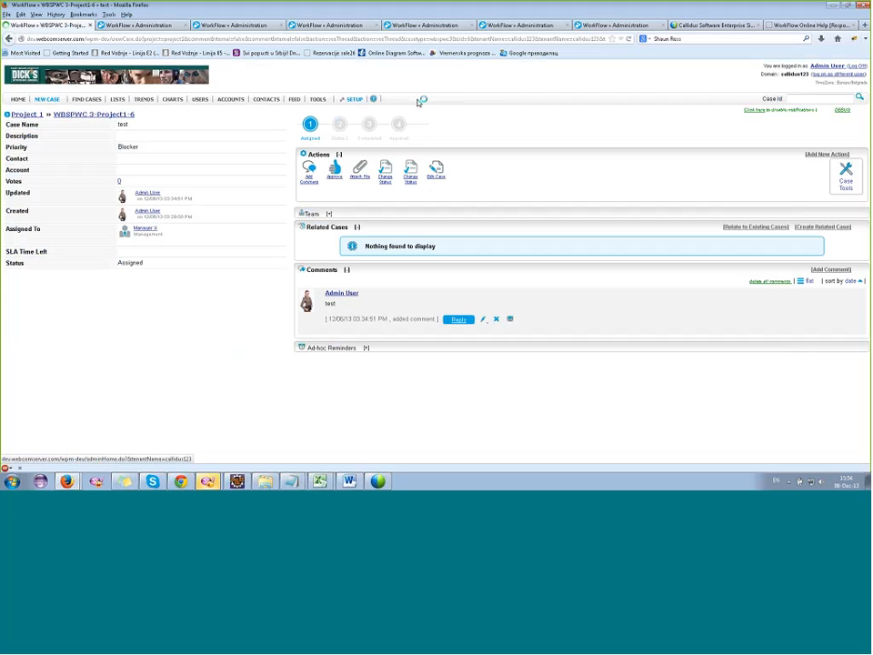
{"action": "left_click", "coordinate": [418, 103]}
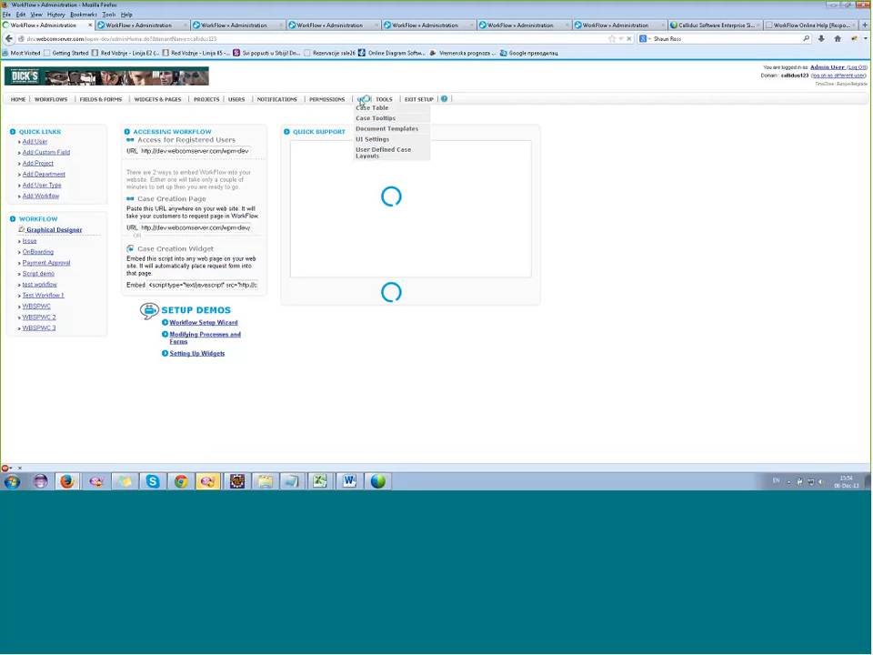
{"action": "mouse_move", "coordinate": [386, 108]}
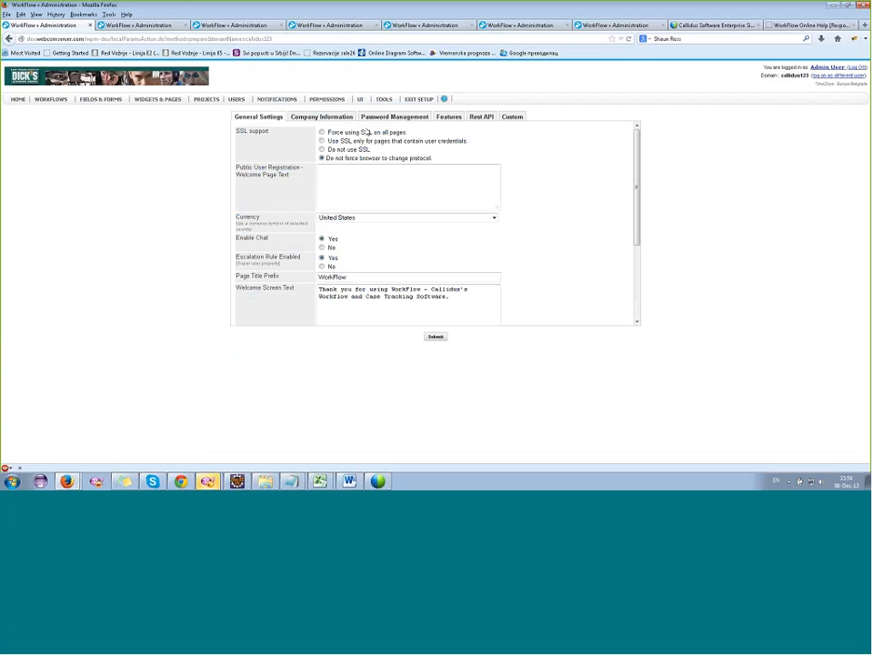
Display the custom parameters in the application settings and open the entry form for a new parameter's label and value.
{"action": "left_click", "coordinate": [516, 118]}
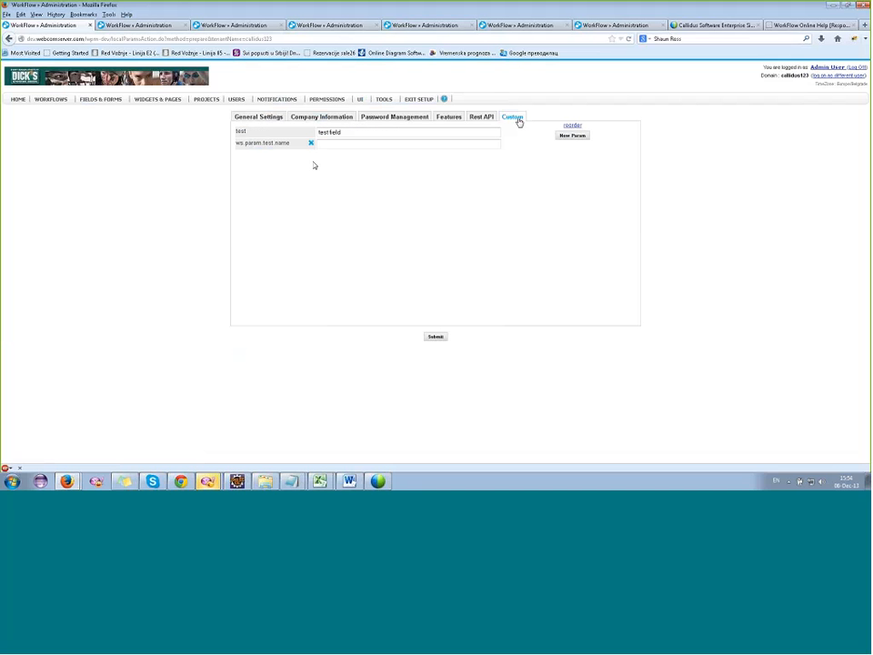
{"action": "left_click", "coordinate": [427, 144]}
{"action": "left_click", "coordinate": [577, 136]}
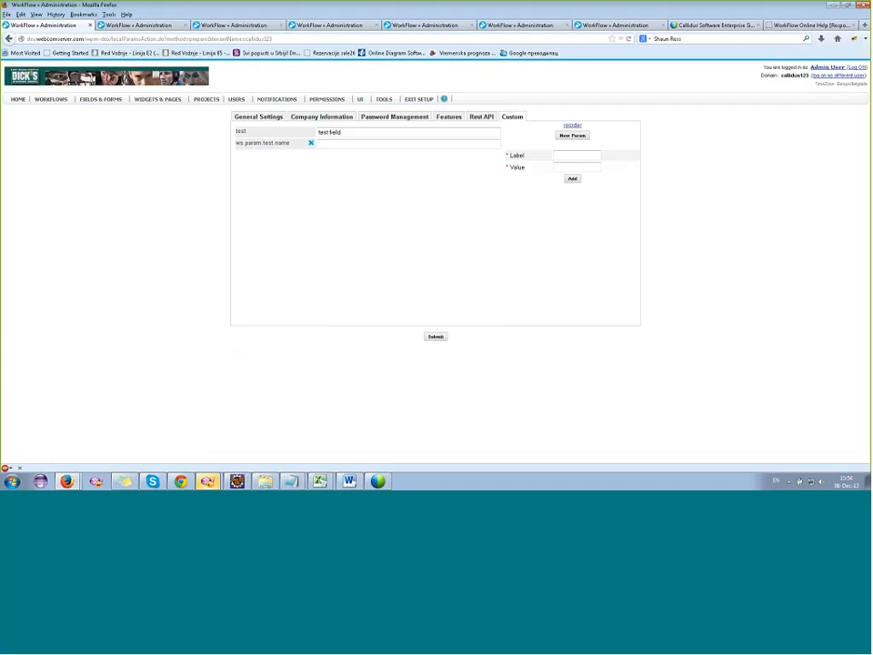
{"action": "left_click", "coordinate": [566, 157]}
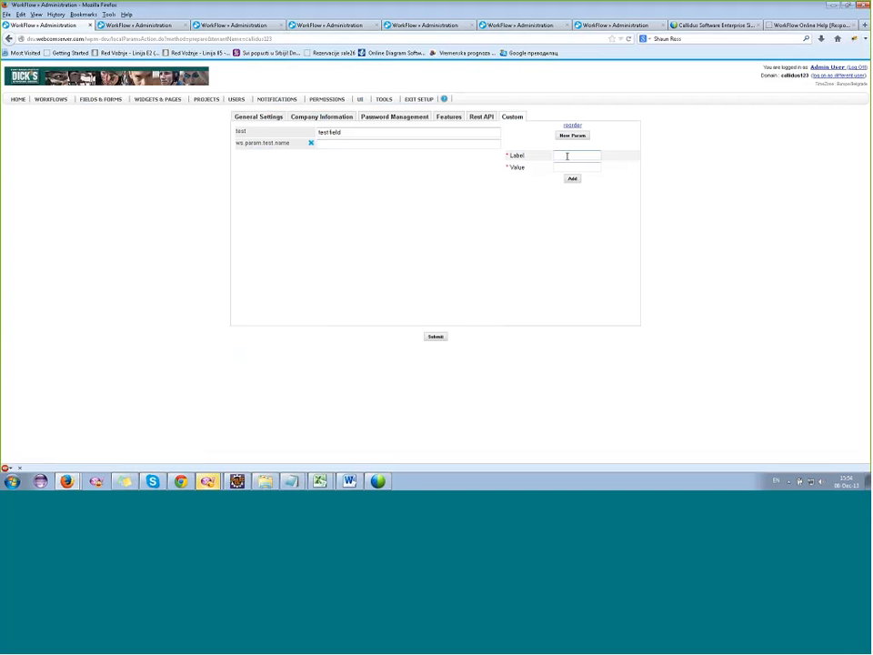
{"action": "left_click", "coordinate": [585, 168]}
Maximize the dictionaries presentation in PowerPoint to view its tenant diagram, and minimize it to return to the browser.
{"action": "left_click", "coordinate": [366, 17]}
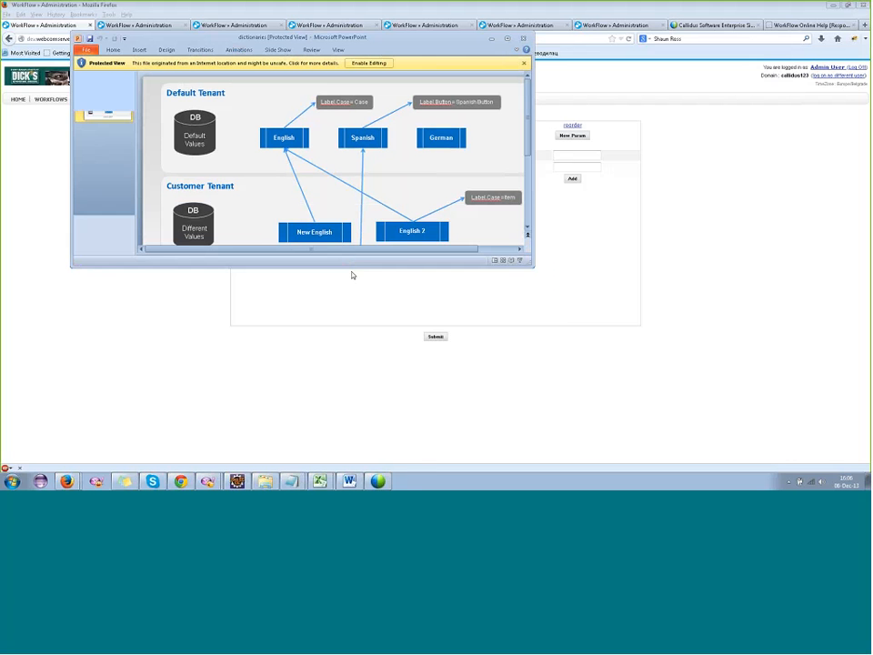
{"action": "left_click", "coordinate": [507, 40]}
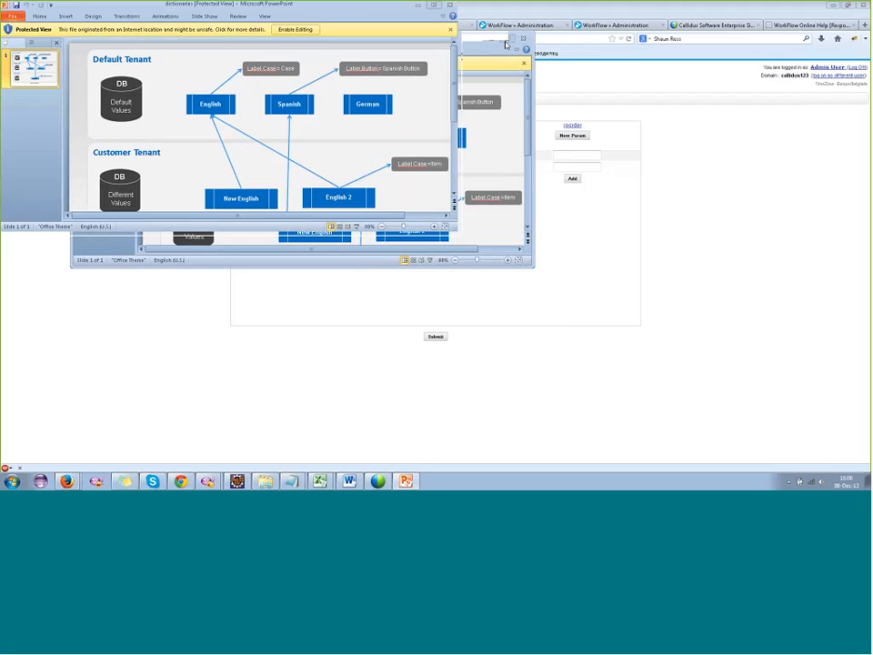
{"action": "left_click", "coordinate": [832, 5]}
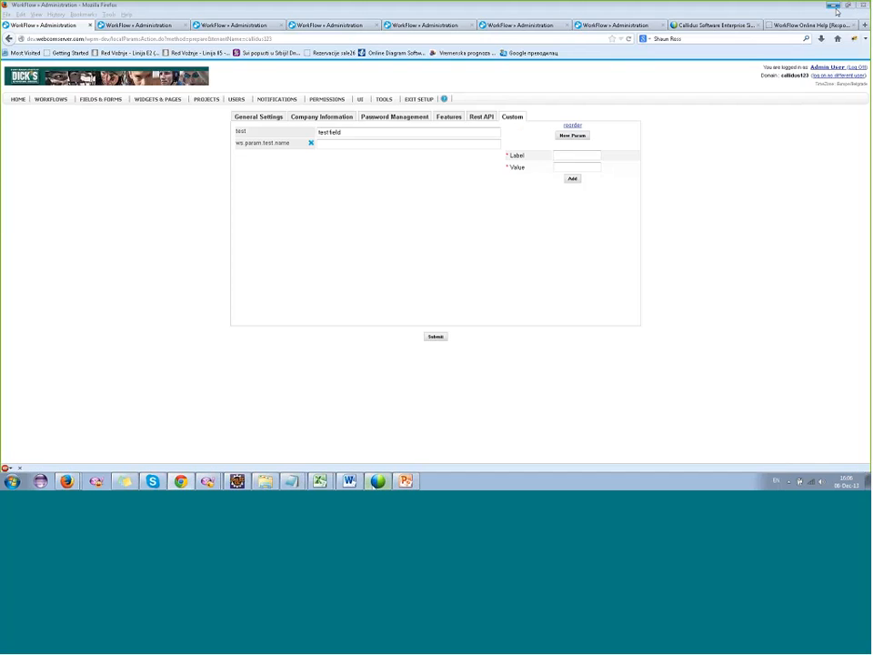